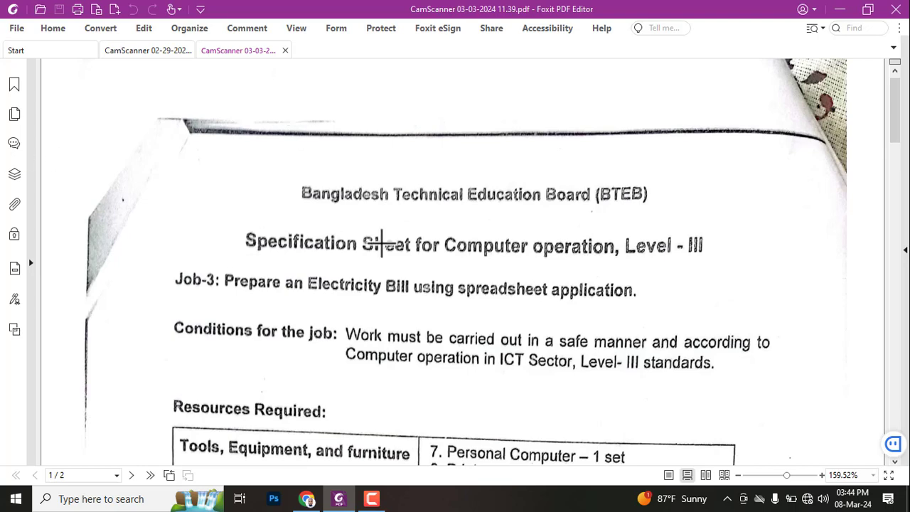
Review the Electricity Bill job line and table in the PDF, marking them with red boxes
scroll(281, 229, "down", 3)
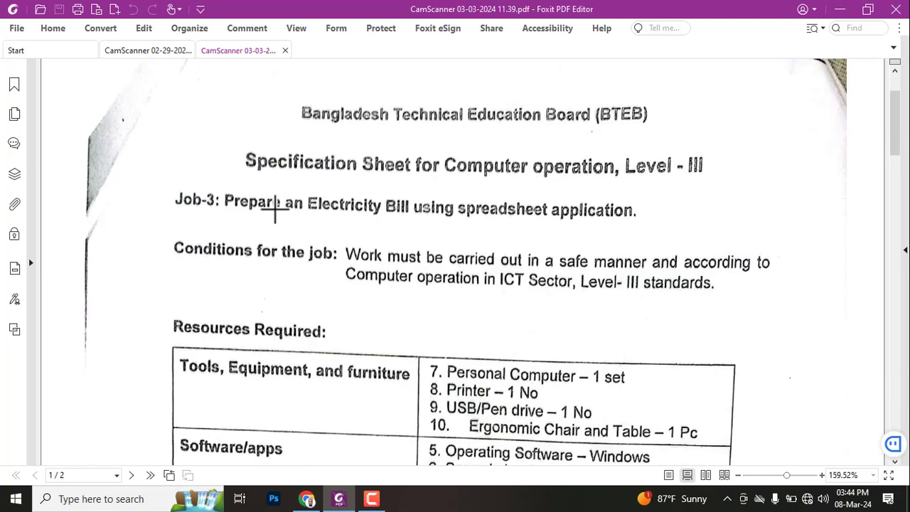
mouse_move(303, 187)
left_mouse_down()
mouse_move(337, 220)
mouse_move(687, 234)
left_mouse_up()
scroll(360, 213, "down", 15)
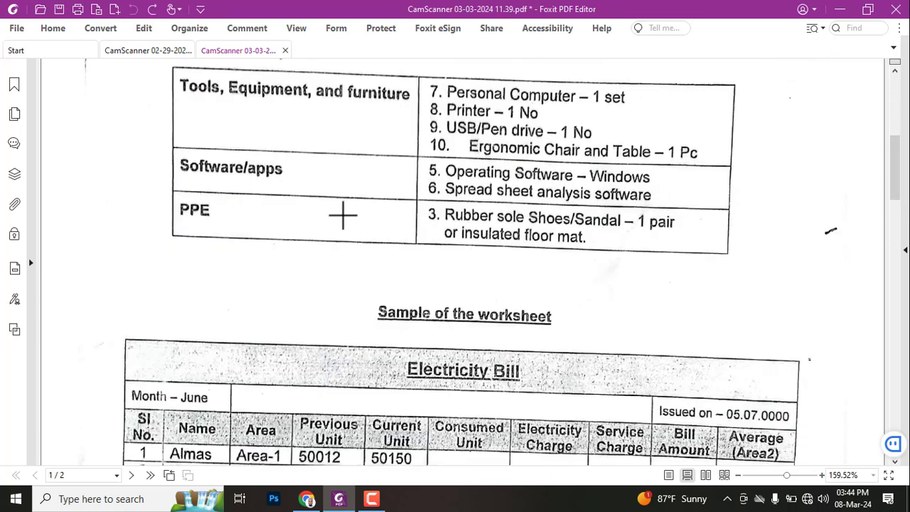
scroll(344, 213, "up", 2)
mouse_move(124, 78)
left_mouse_down()
mouse_move(203, 140)
mouse_move(774, 330)
mouse_move(798, 370)
mouse_move(655, 116)
mouse_move(645, 146)
left_mouse_up()
key("Delete")
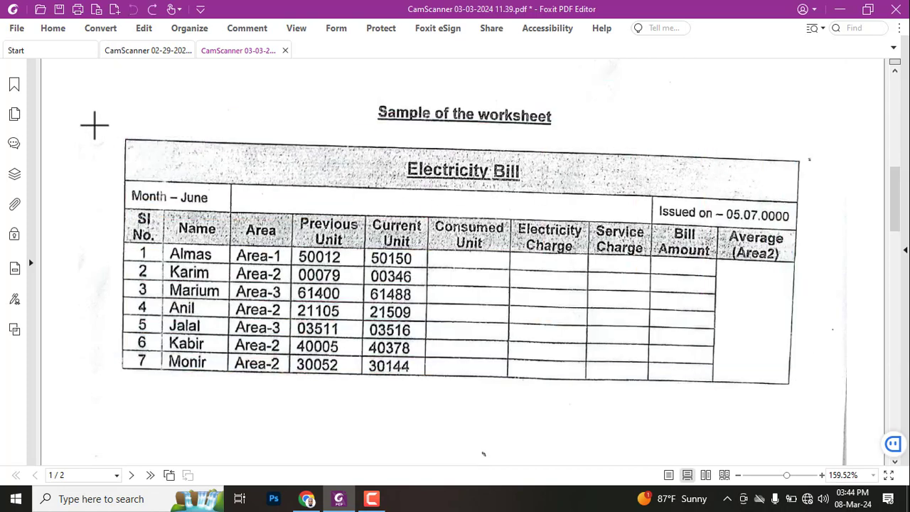
Outline the bill table and Conditions section, delete the red boxes, then minimise to the desktop
left_click_drag(95, 127, 839, 403)
scroll(463, 301, "down", 10)
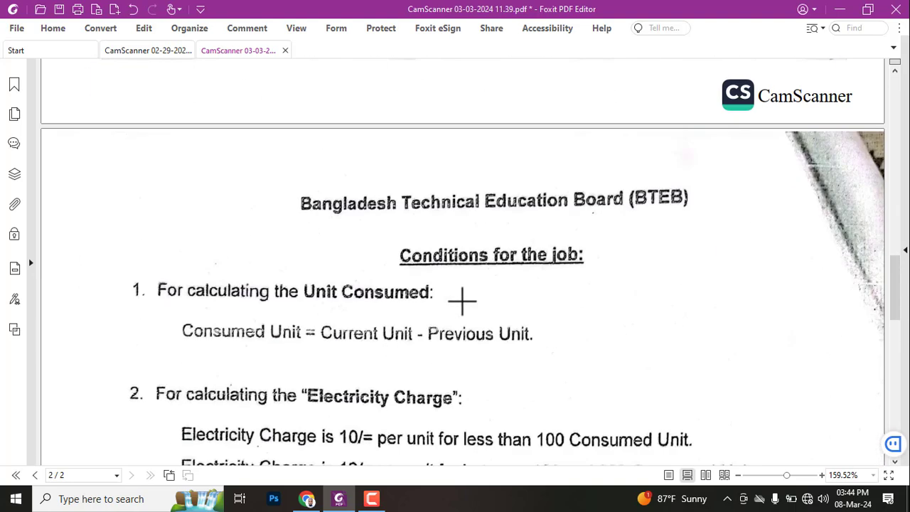
left_click_drag(380, 63, 600, 111)
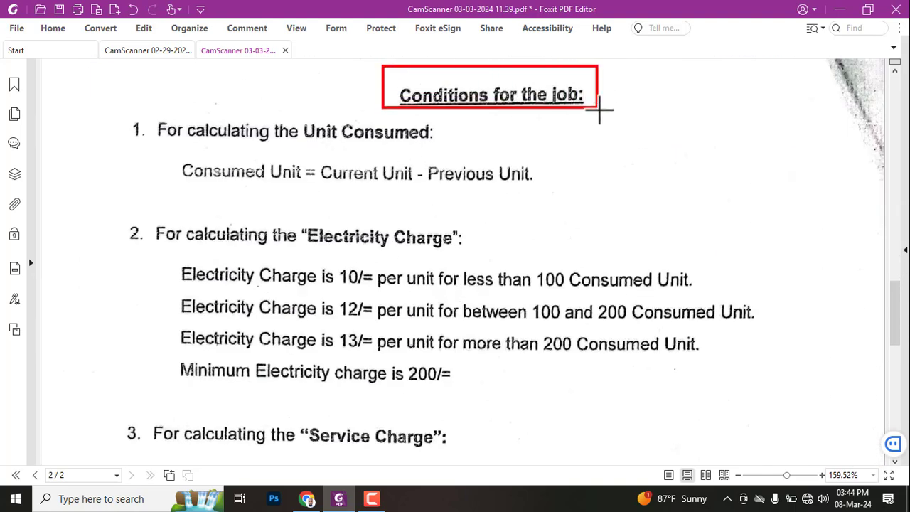
key("Delete")
scroll(351, 315, "down", 4)
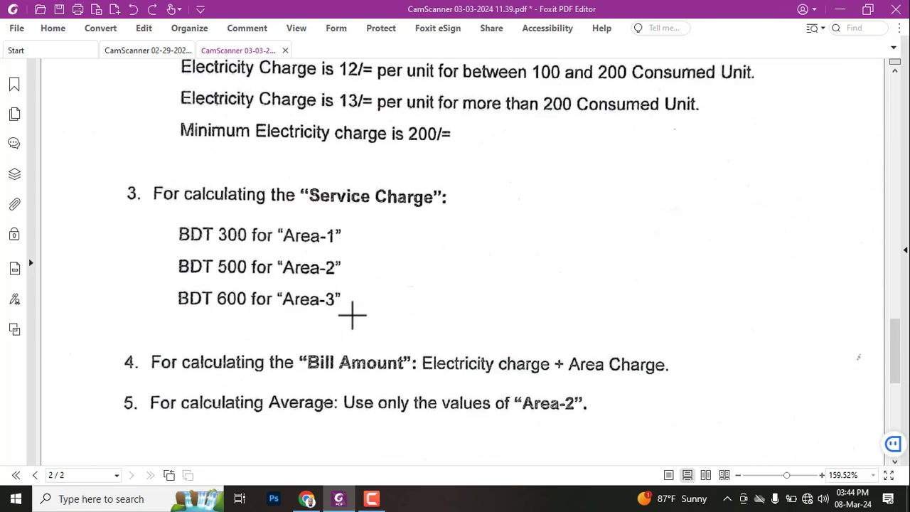
scroll(336, 322, "up", 8)
scroll(336, 322, "up", 5)
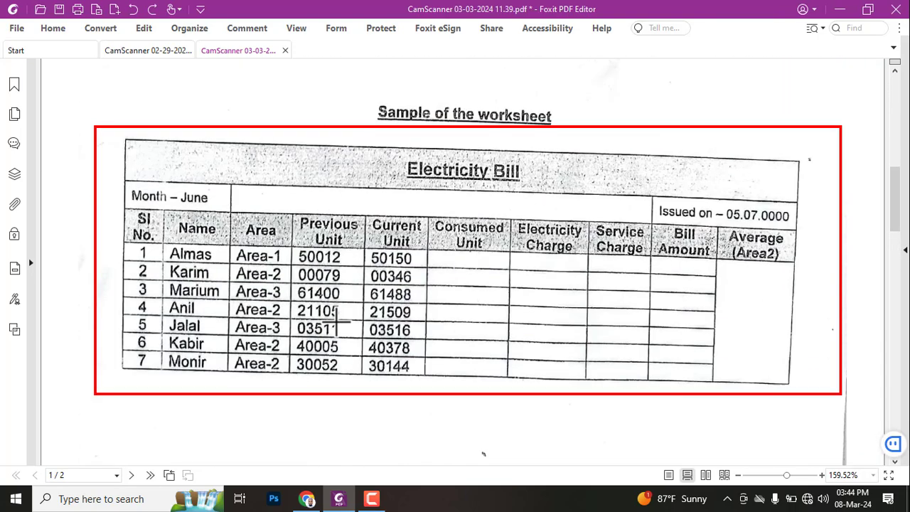
left_click(527, 392)
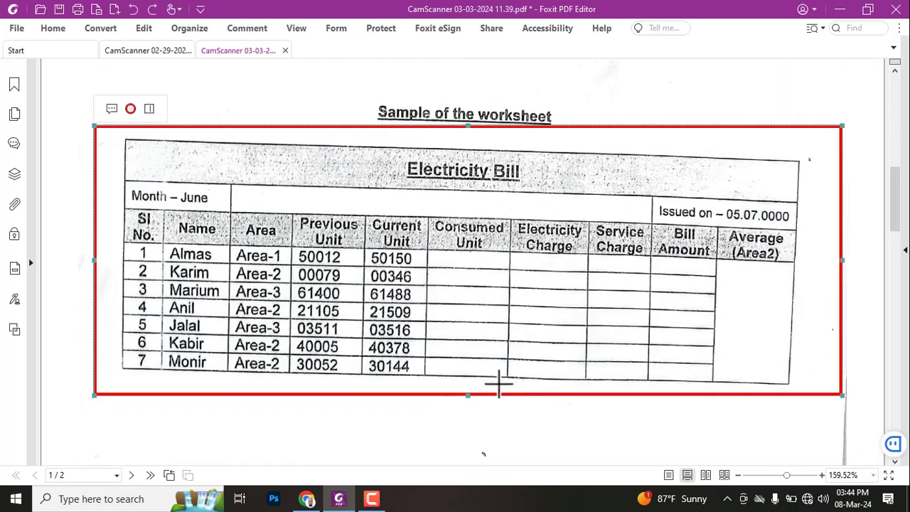
key("Delete")
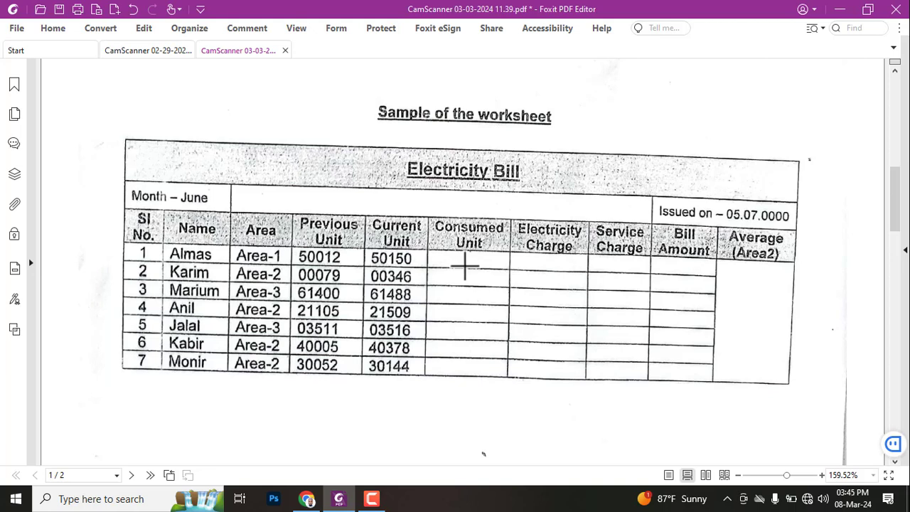
key("super+d")
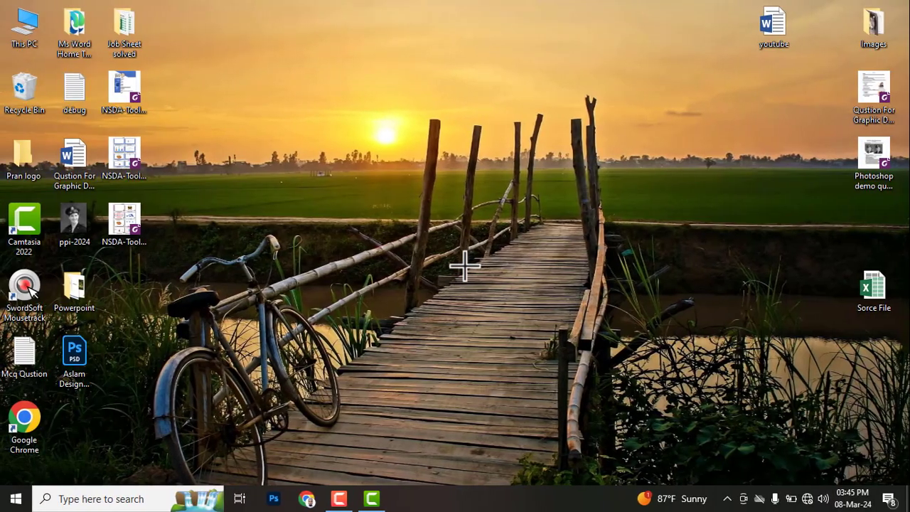
Create a new Excel worksheet file named job-02 on the desktop and open it
left_click(464, 266)
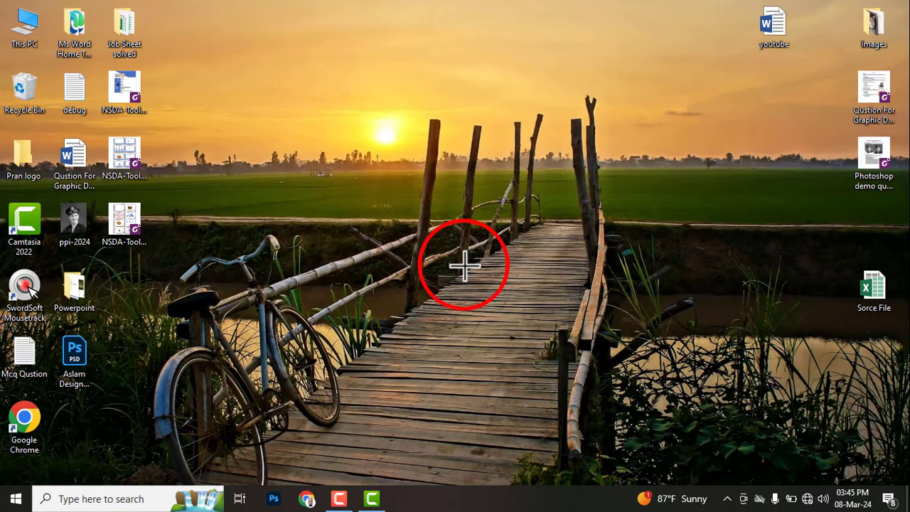
right_click(418, 191)
mouse_move(446, 340)
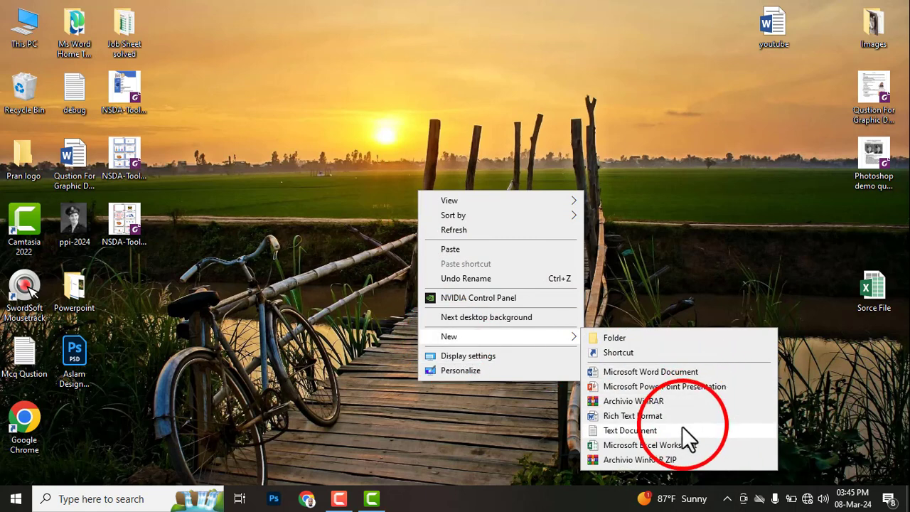
left_click(649, 446)
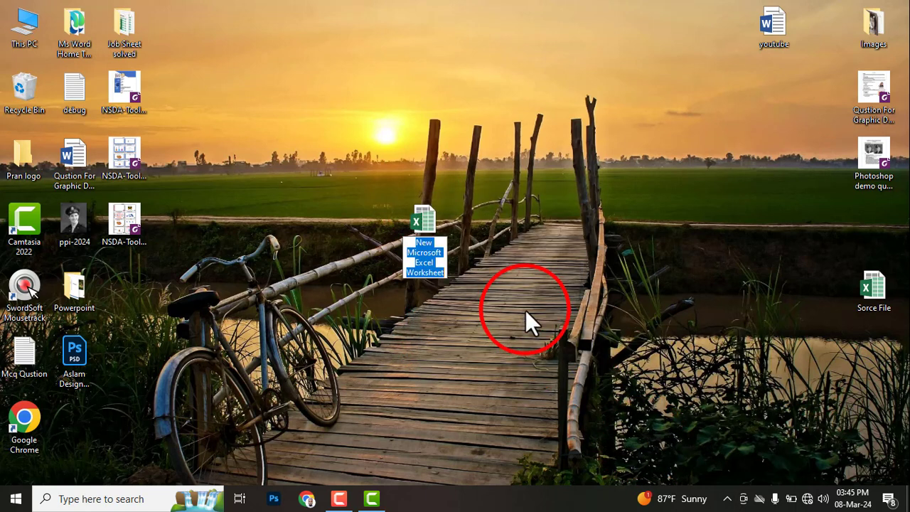
type("jbo")
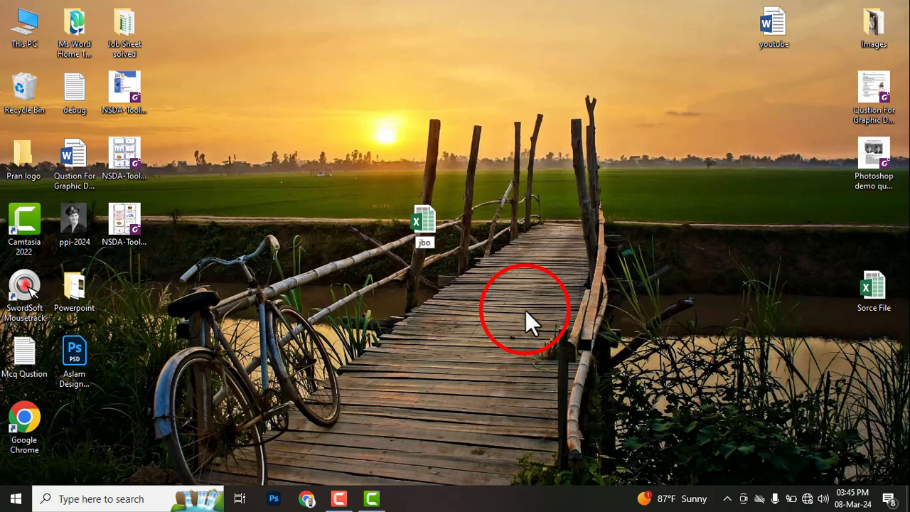
key("BackSpace")
key("BackSpace")
type("ob")
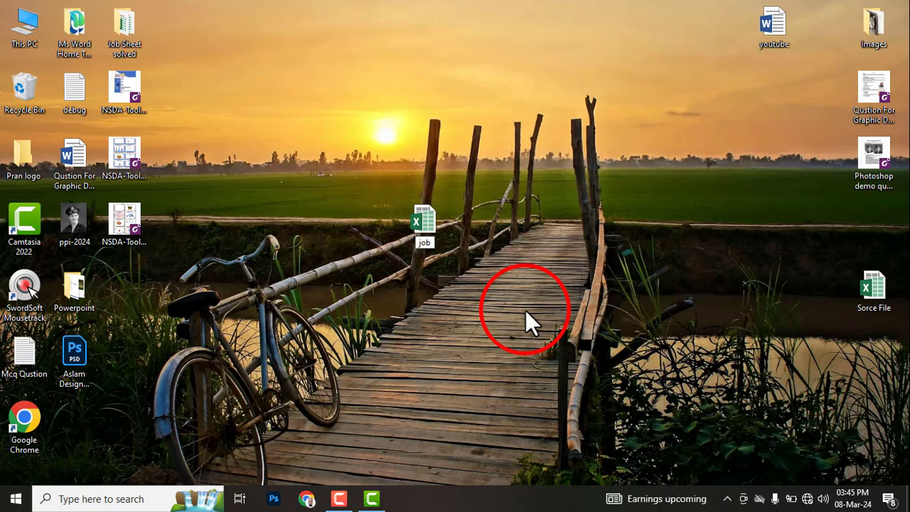
type("-02")
key("Return")
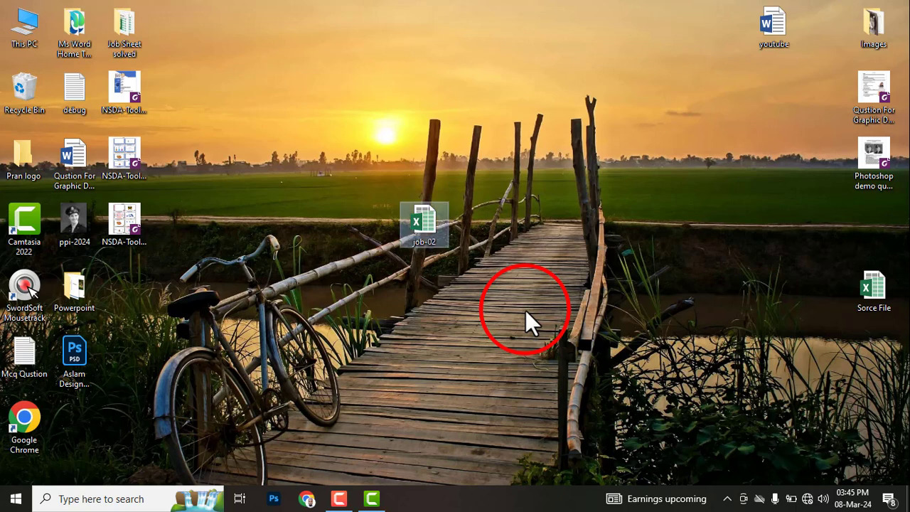
mouse_move(425, 251)
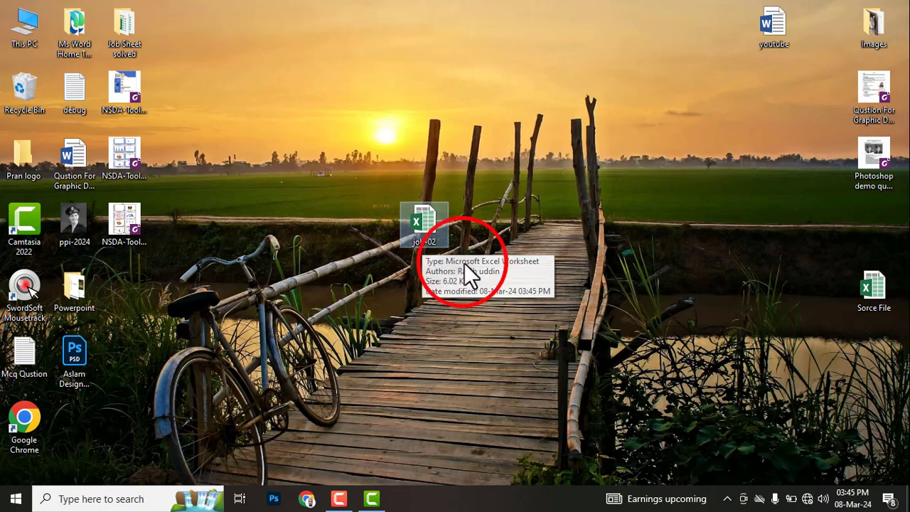
double_click(427, 220)
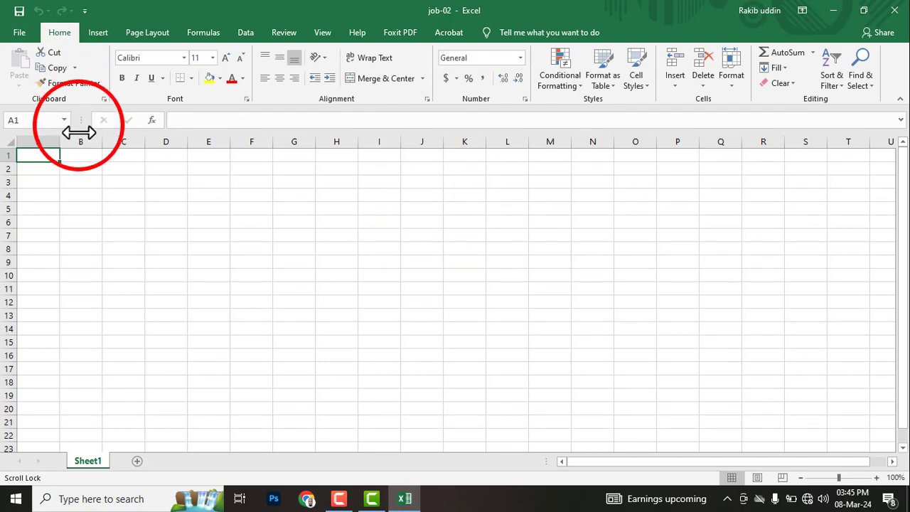
Check the Electricity Bill title row on the sample PDF, outlining it briefly and undoing the mark
scroll(51, 178, "up", 1, "ctrl")
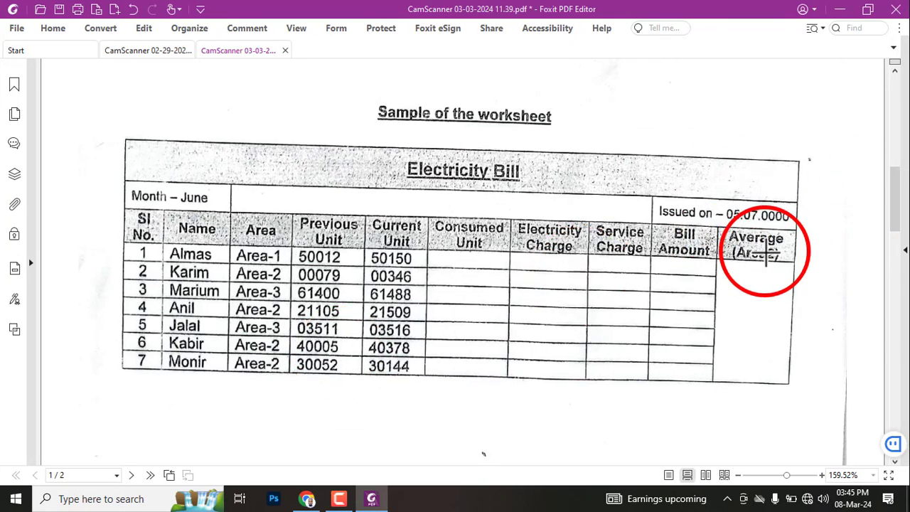
mouse_move(128, 141)
left_mouse_down()
mouse_move(372, 183)
mouse_move(744, 200)
mouse_move(808, 199)
mouse_move(804, 192)
left_mouse_up()
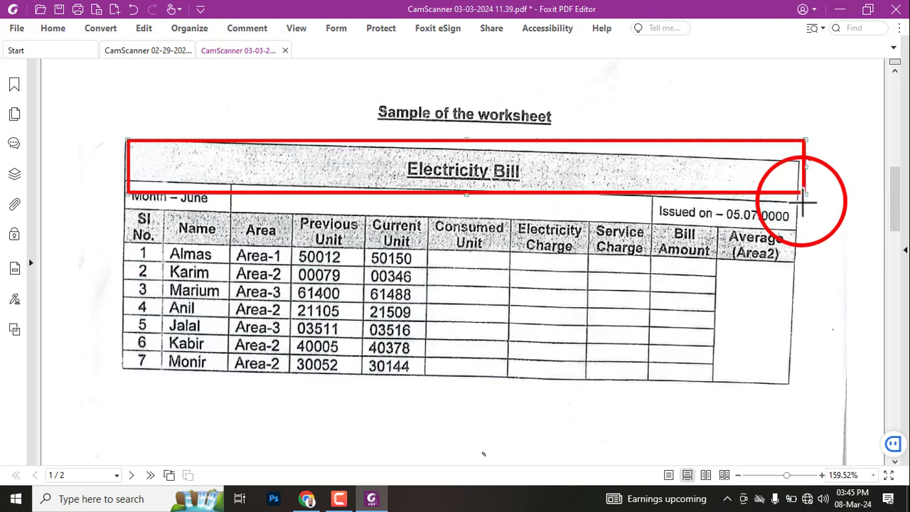
key("ctrl+z")
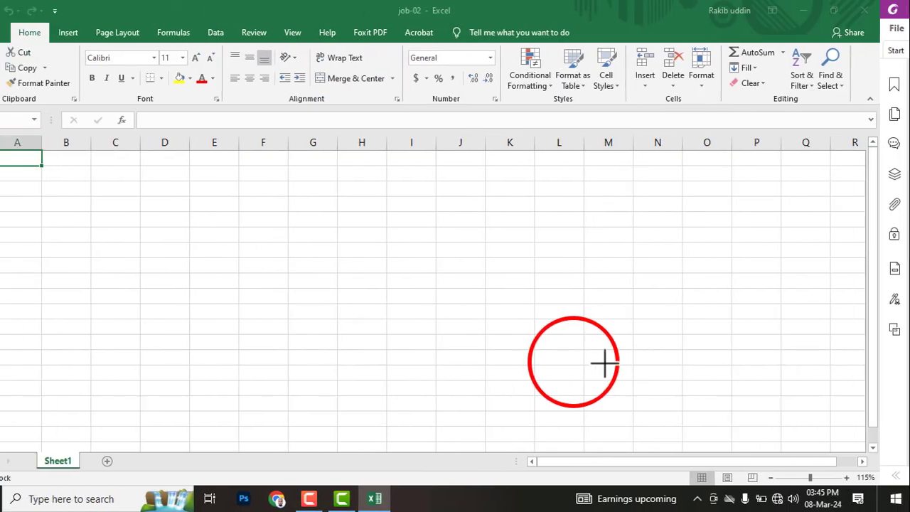
Merge and centre A1:J1 and enter the title 'Electrcity Bill'
left_click_drag(54, 153, 477, 160)
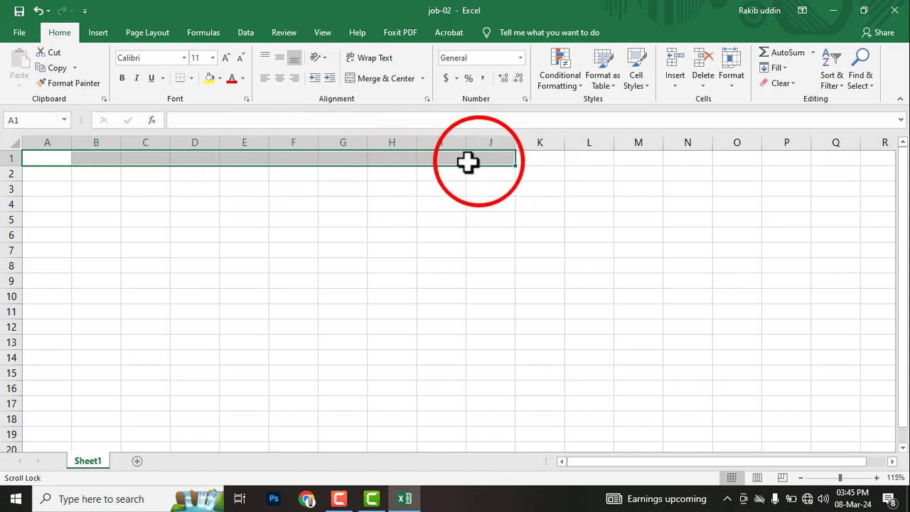
left_click(369, 78)
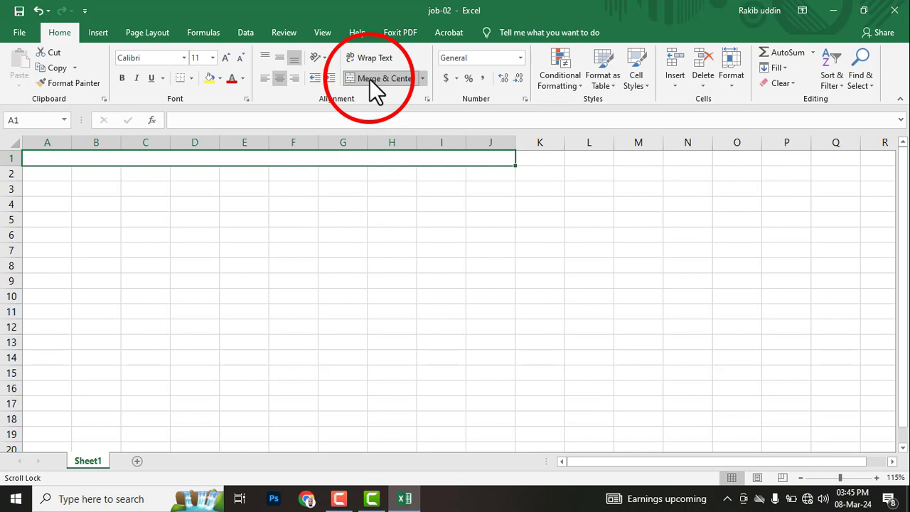
type("E")
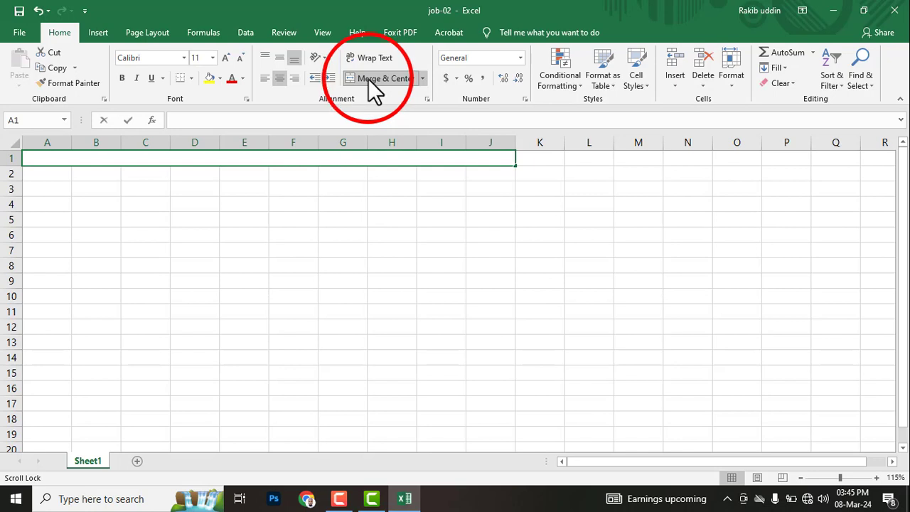
type("lec")
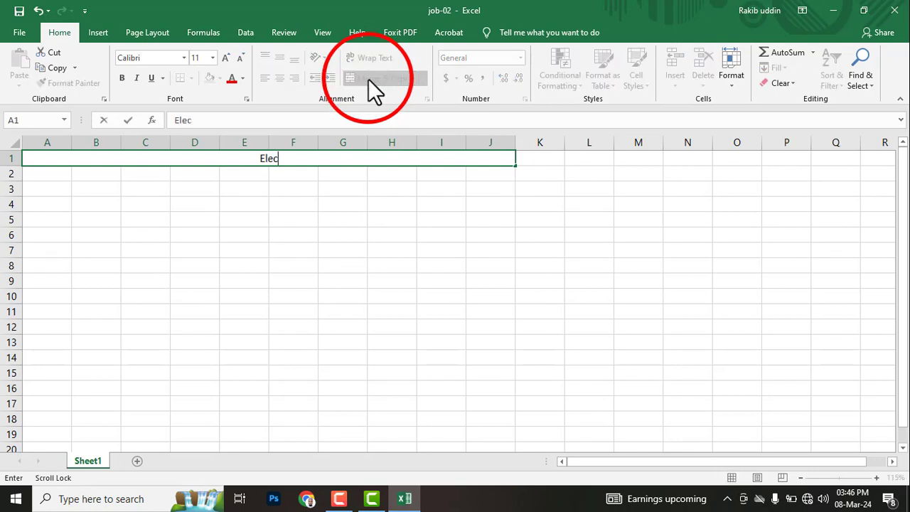
type("trcity Bill")
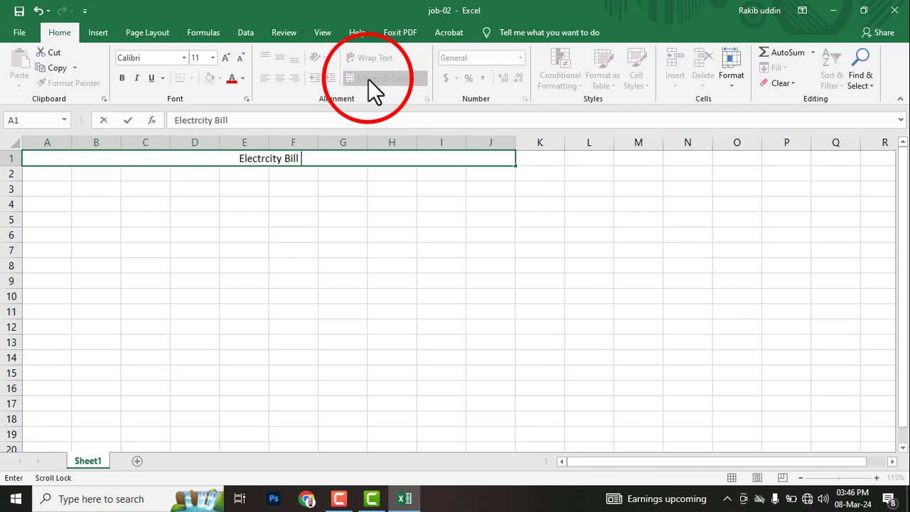
key("Return")
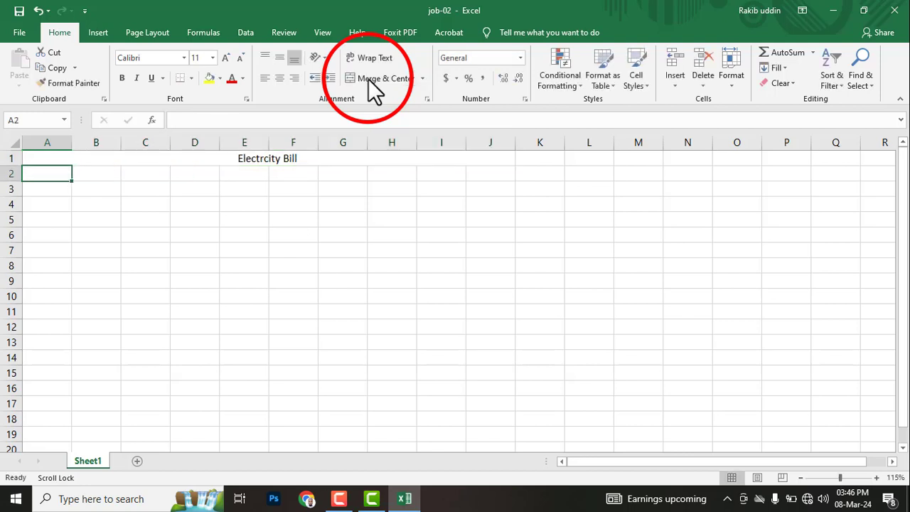
Enlarge the title to 16 pt and bold, then note the Month – June label on the sample
left_click(265, 162)
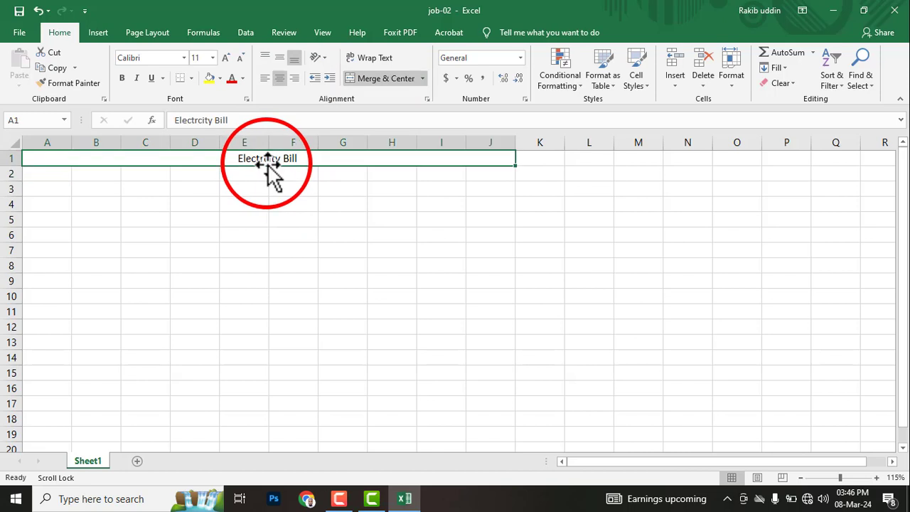
left_click(224, 57)
left_click(225, 57)
left_click(225, 56)
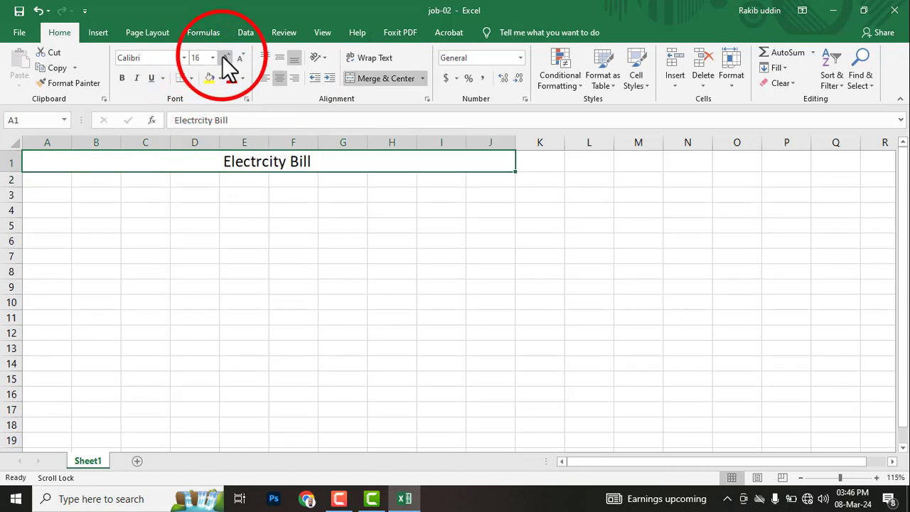
left_click(122, 78)
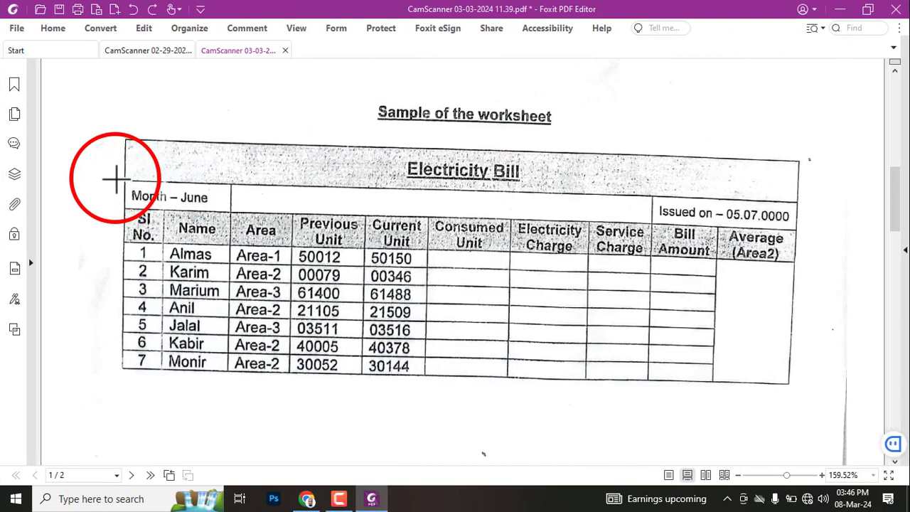
mouse_move(121, 180)
left_mouse_down()
mouse_move(157, 204)
mouse_move(218, 210)
left_mouse_up()
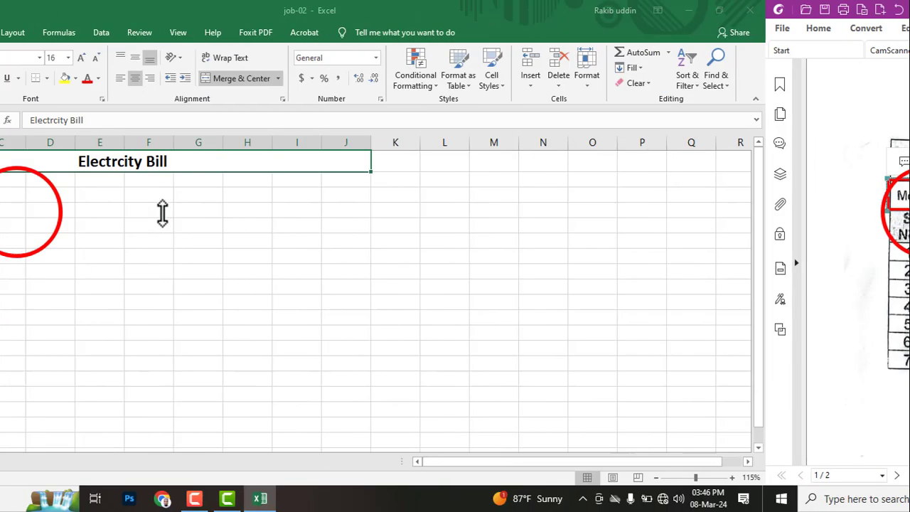
Merge A2:B2 and type 'Month- June' in it
left_click_drag(45, 181, 89, 178)
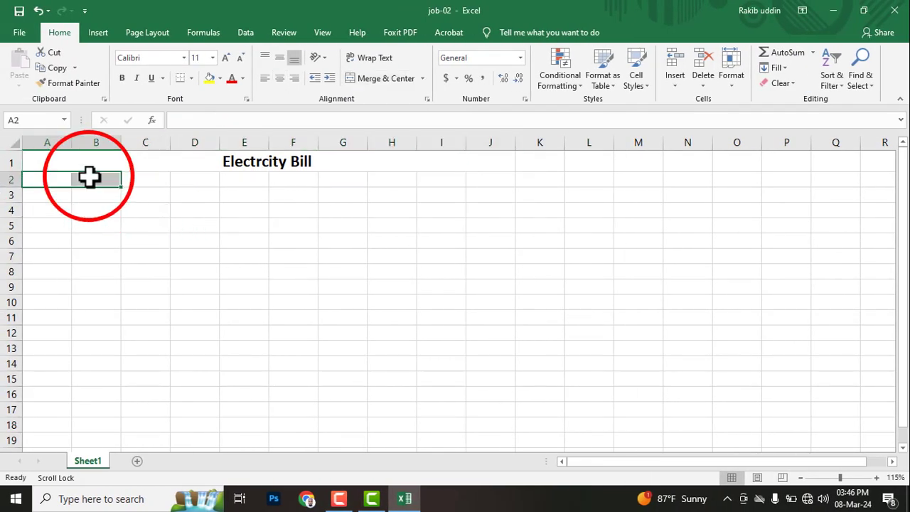
left_click(366, 80)
double_click(70, 178)
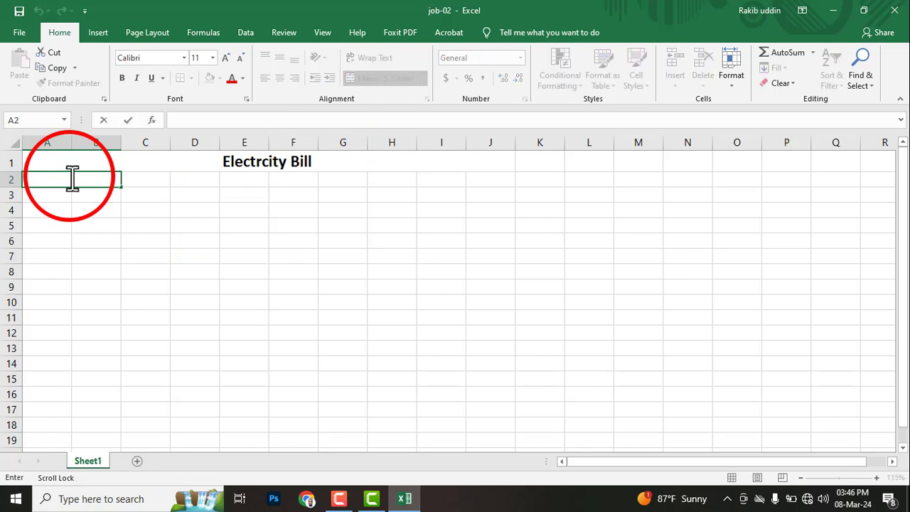
type("Month- June")
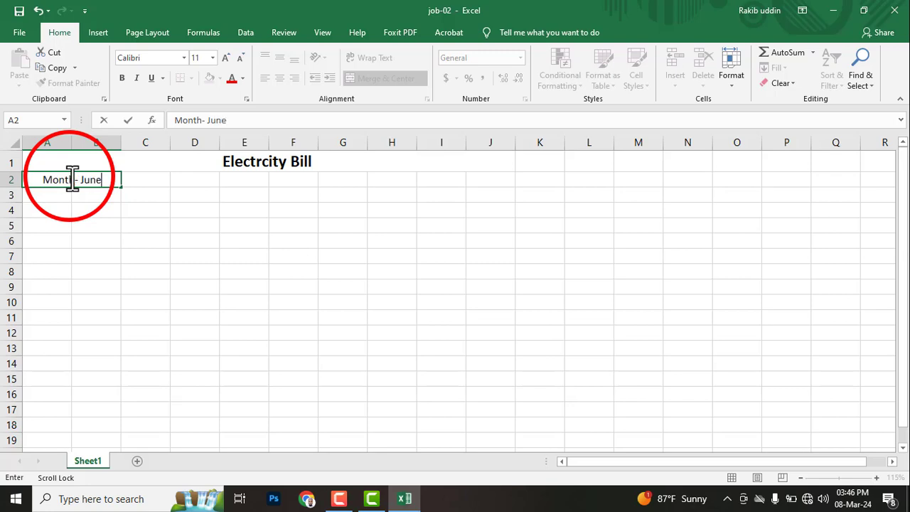
Look up the Issued on date on the sample sheet and return to Excel
key("alt+Tab")
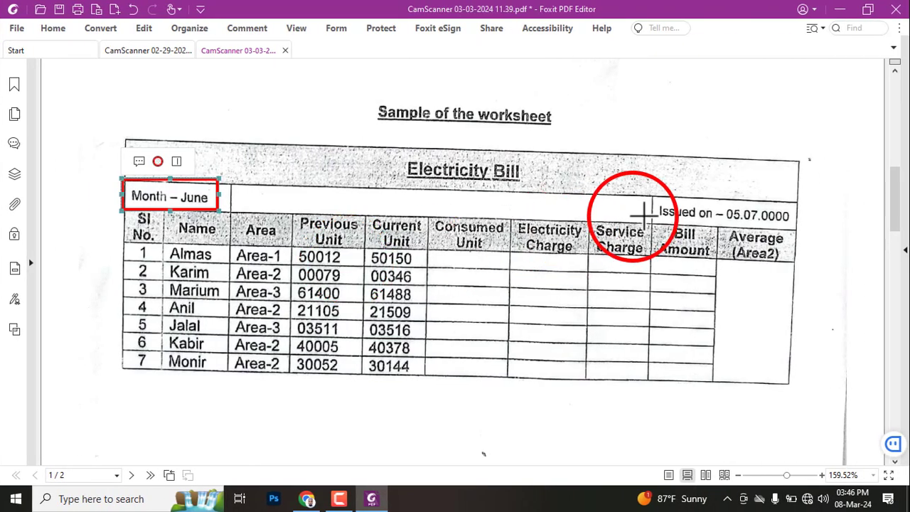
left_click_drag(653, 199, 798, 231)
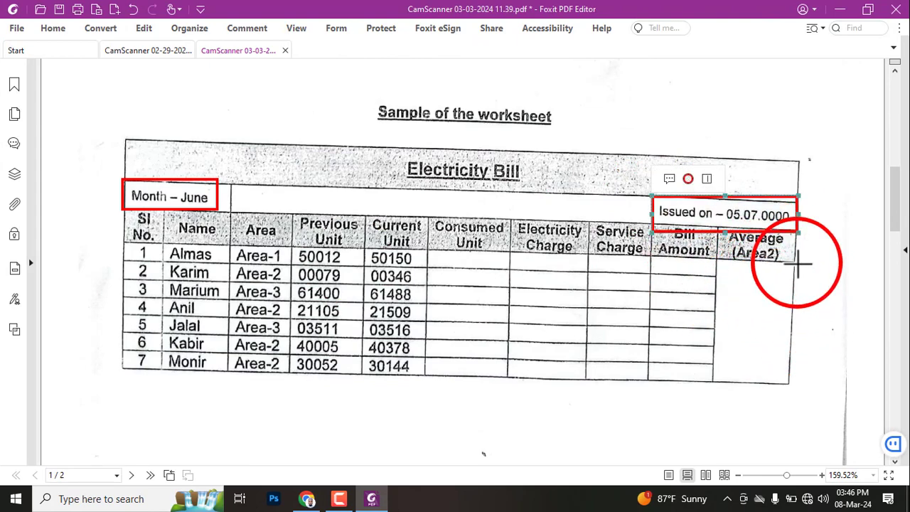
key("alt+Tab")
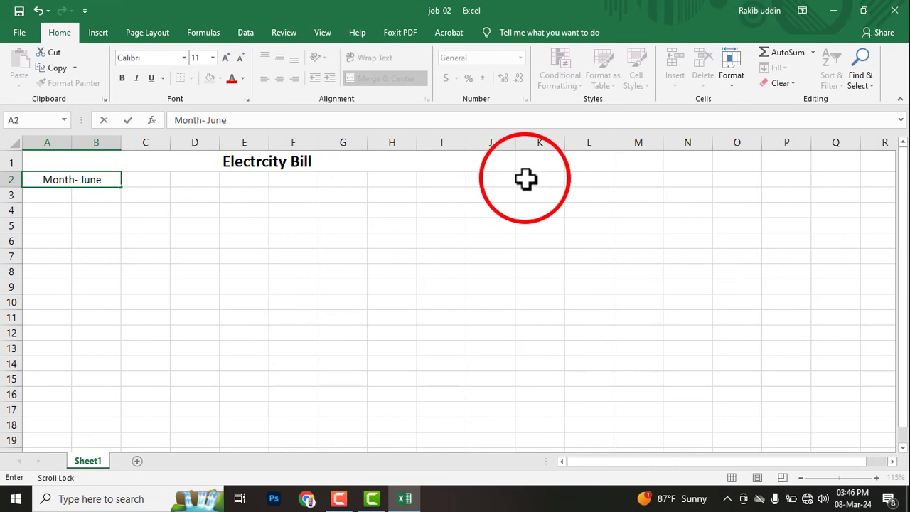
Merge I2:J2, enter 'Isueed on -08-03-2024', and widen column J to fit it
left_click_drag(498, 181, 461, 181)
left_click(377, 78)
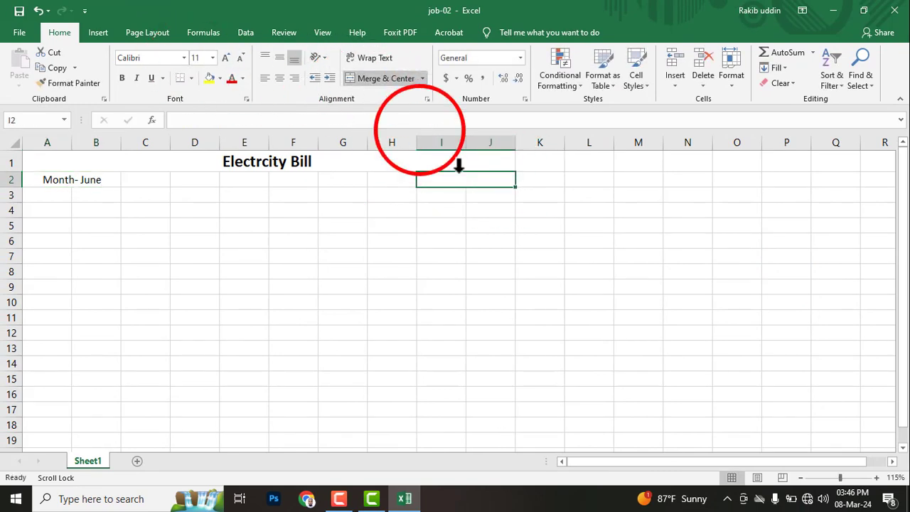
double_click(467, 183)
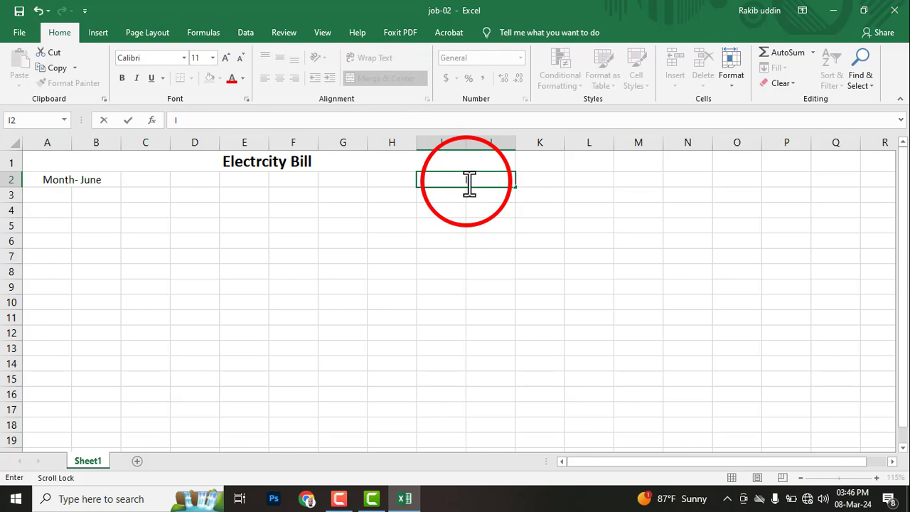
type("Isueed on -08-03-*")
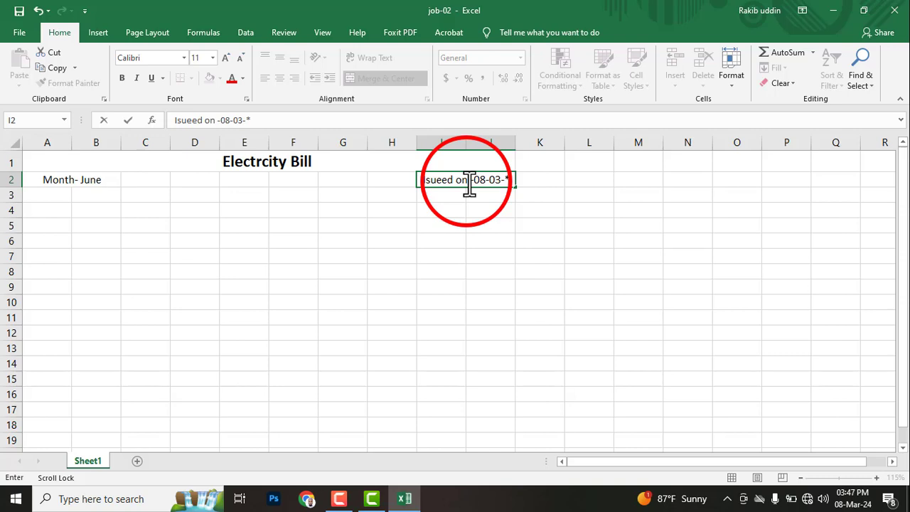
key("BackSpace")
type("2024")
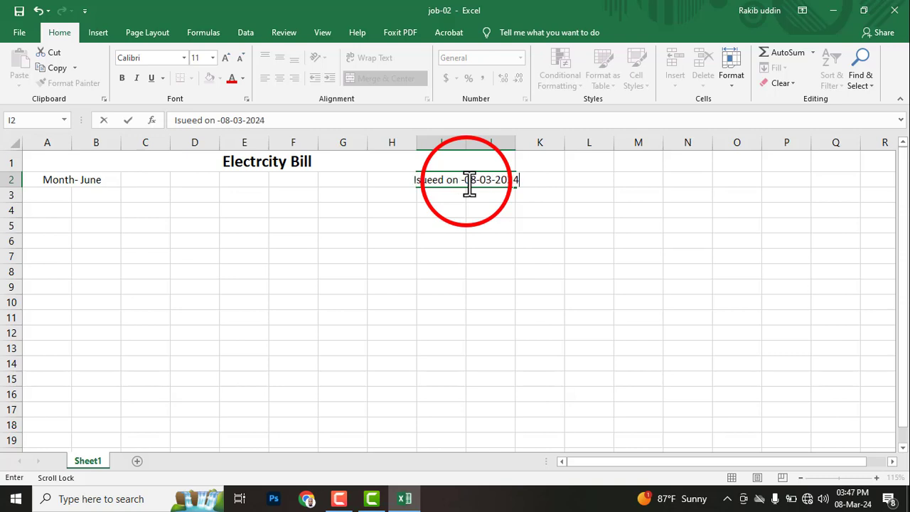
key("Return")
left_click_drag(516, 141, 541, 142)
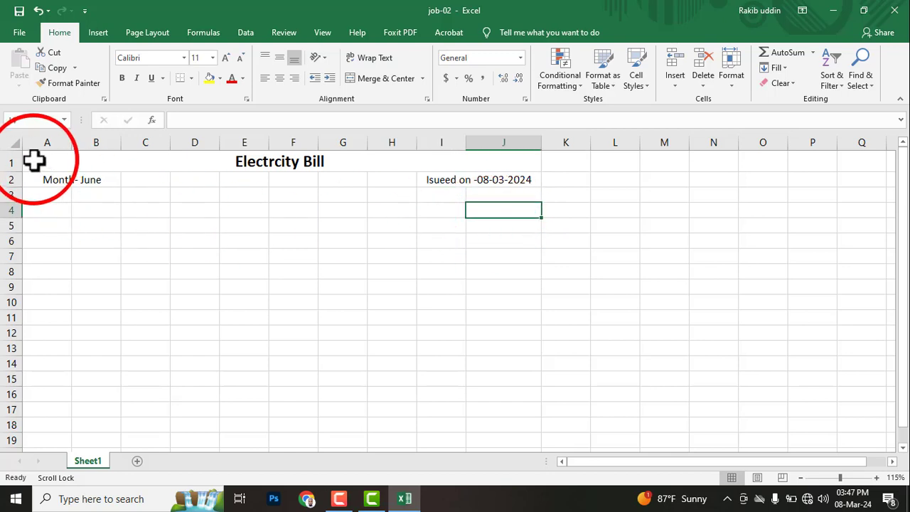
Select A3 and check the table's header row on the sample sheet
left_click(49, 196)
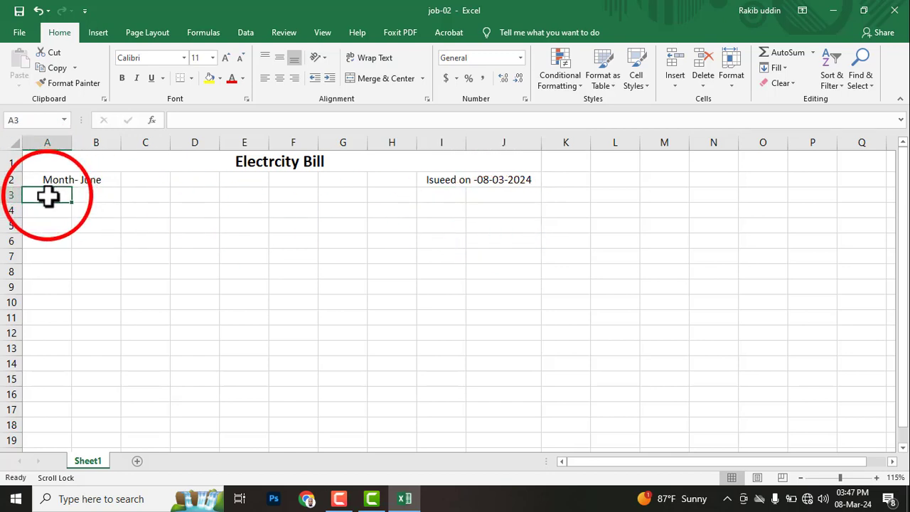
key("alt+Tab")
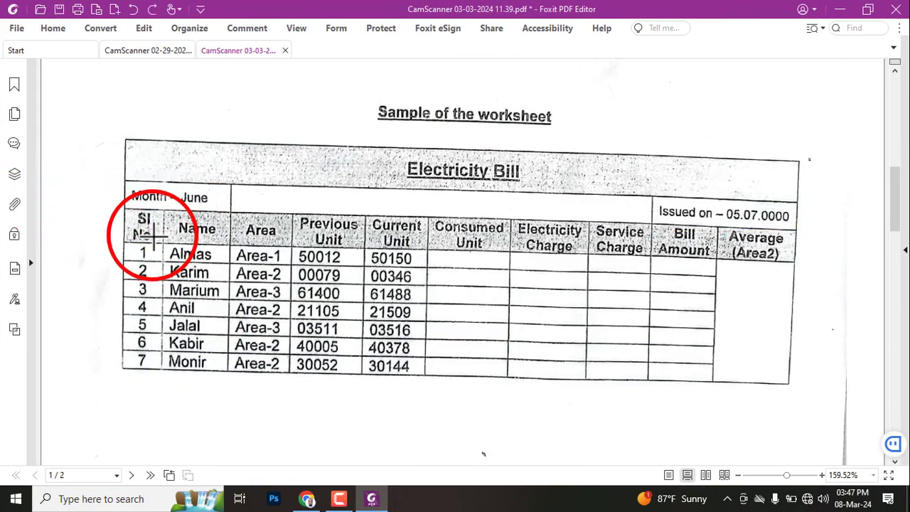
left_click_drag(123, 208, 798, 260)
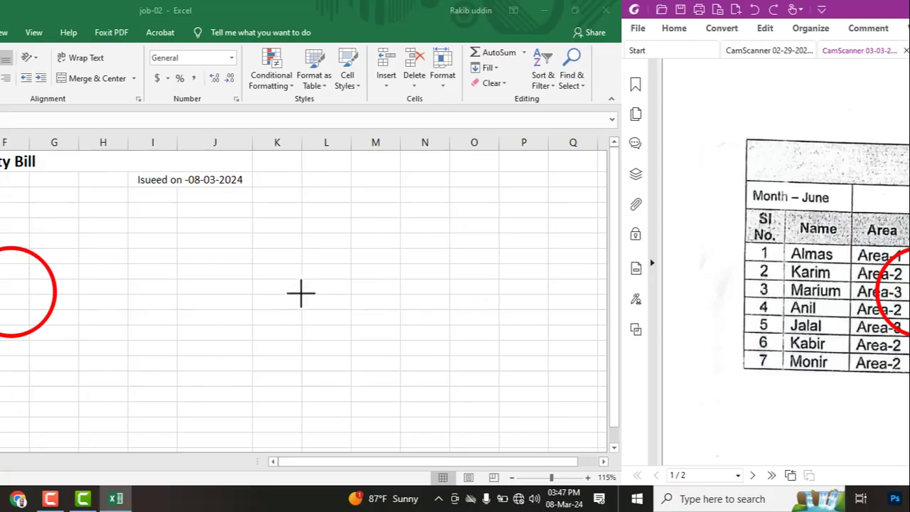
left_click(48, 195)
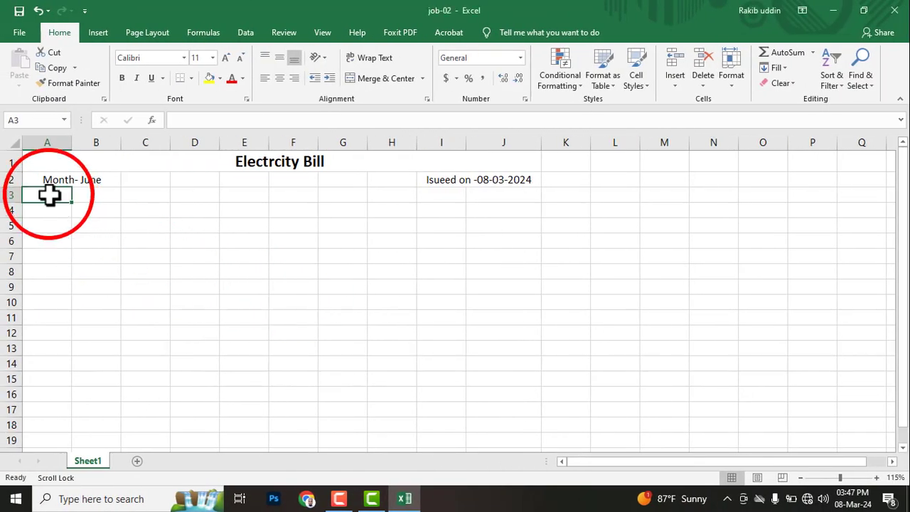
Enter headers for serial number, Name, Area and two-line Previous Unit in A3:D3
type("NS")
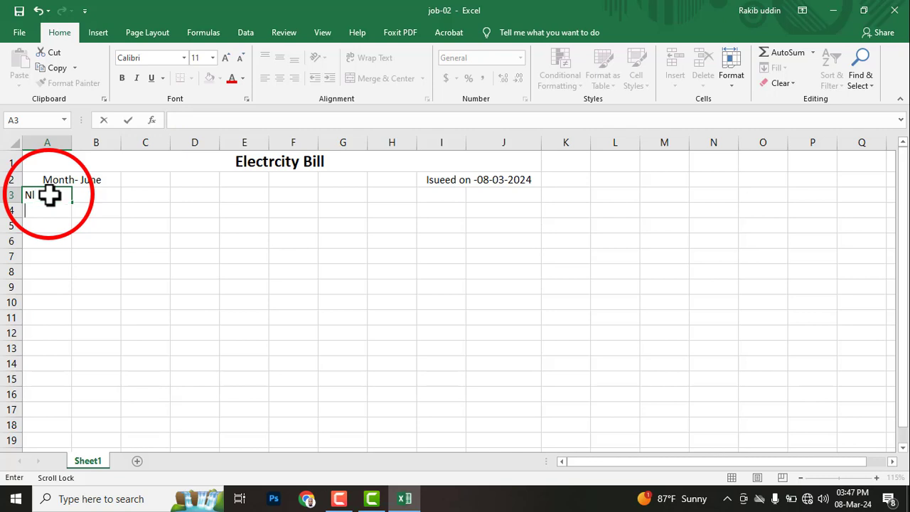
type("o.")
key("Tab")
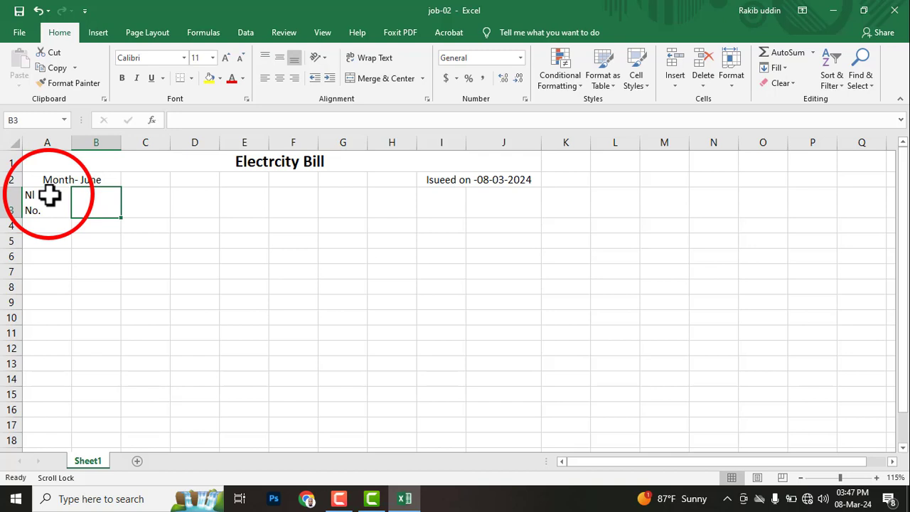
type("Name")
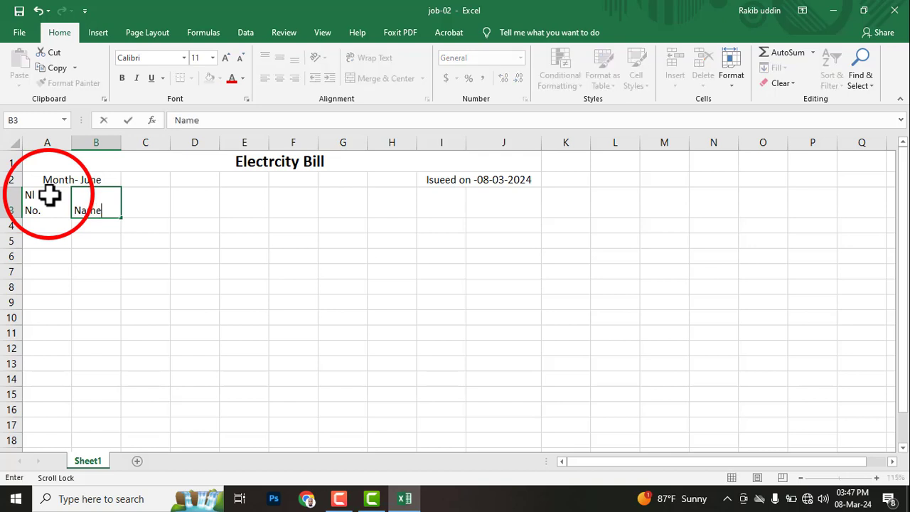
key("Tab")
type("Are")
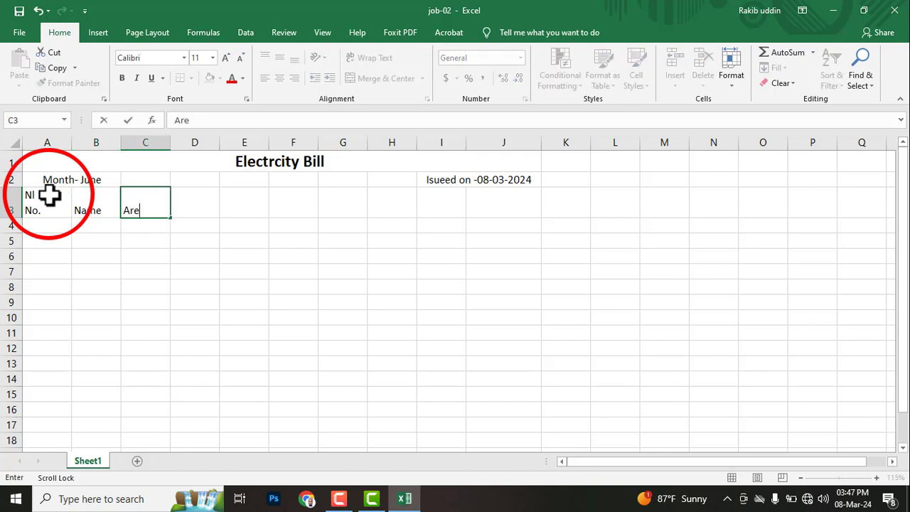
type("a")
key("Tab")
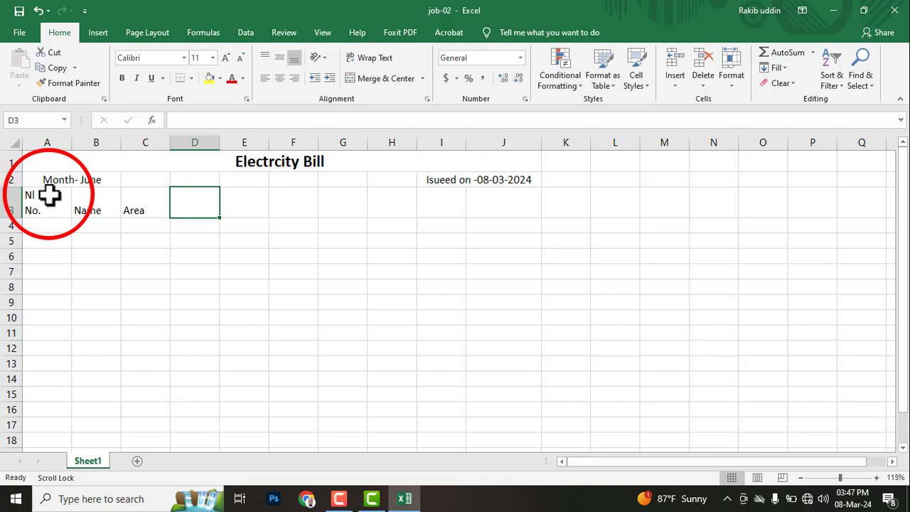
type("Pre")
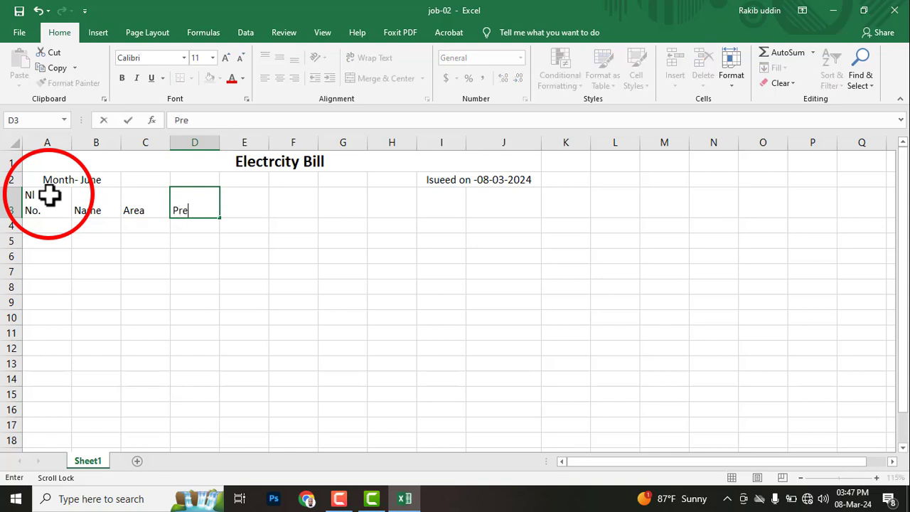
type("ous")
key("alt+Return")
type("Unit")
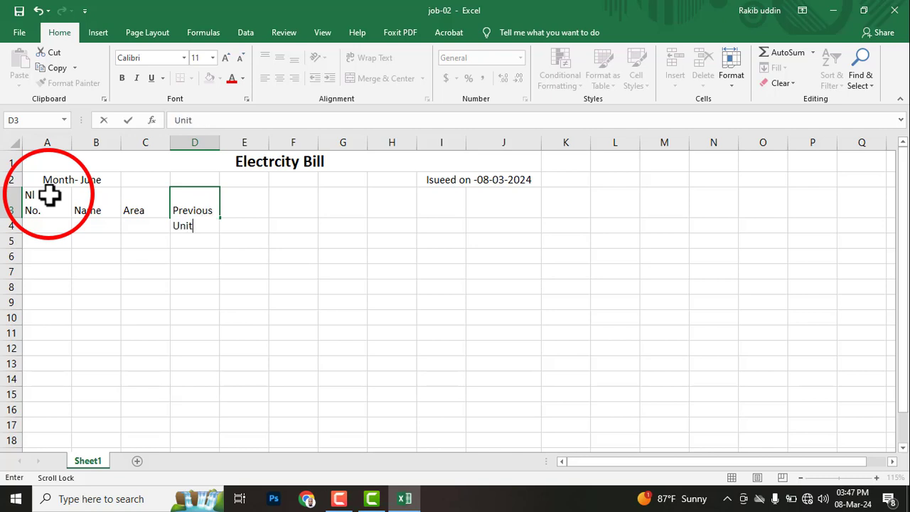
key("Tab")
Add two-line Current Unit and Consumed Unit headers, then Electricity in G3
type("C")
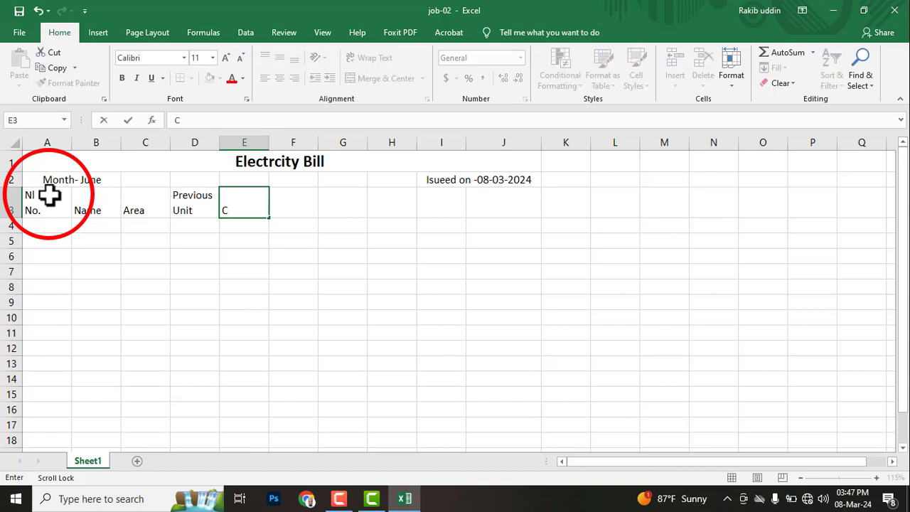
type("urrent")
key("alt+Return")
type("Unit")
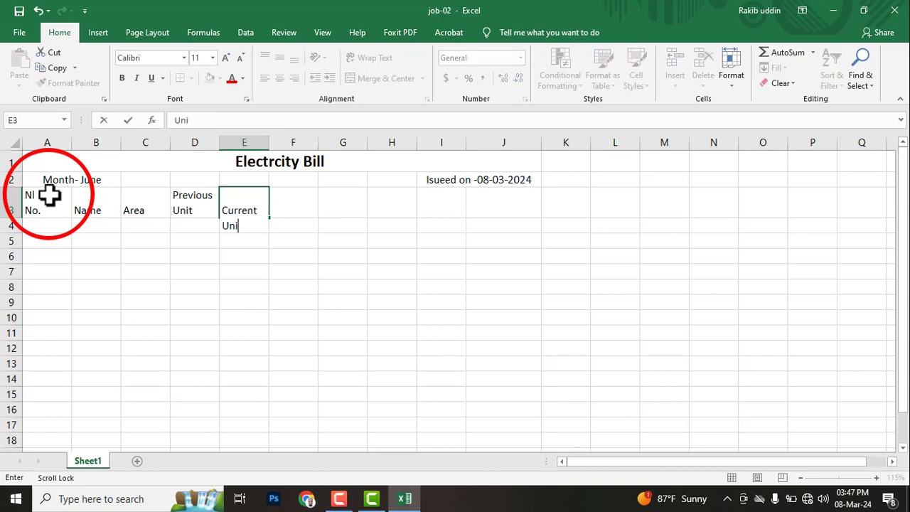
key("Tab")
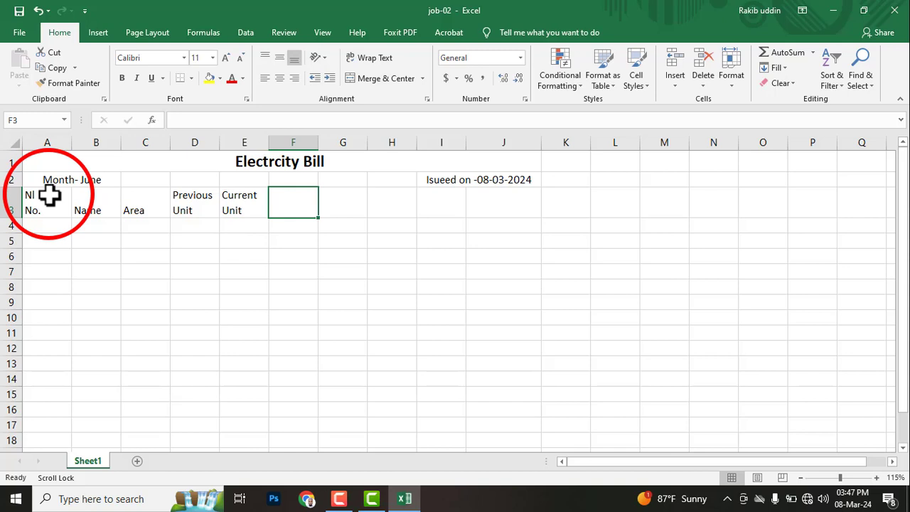
type("Con")
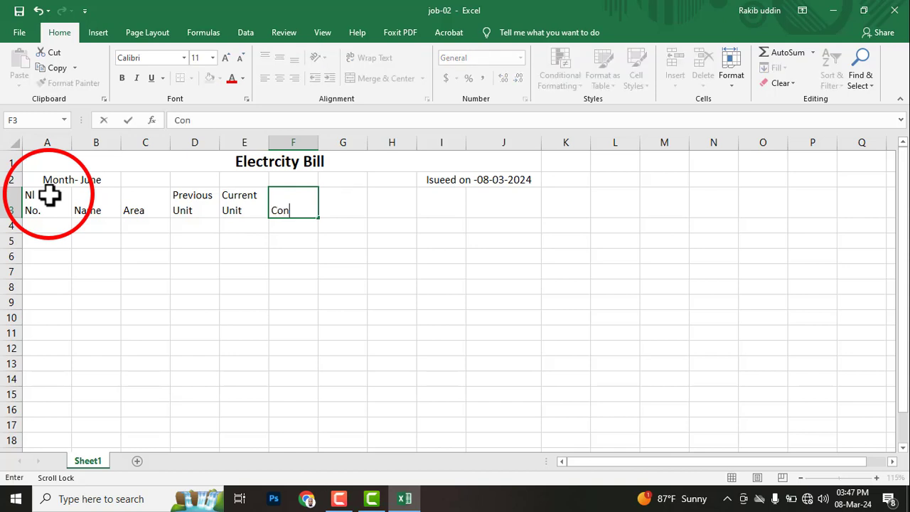
type("sumed")
key("alt+Return")
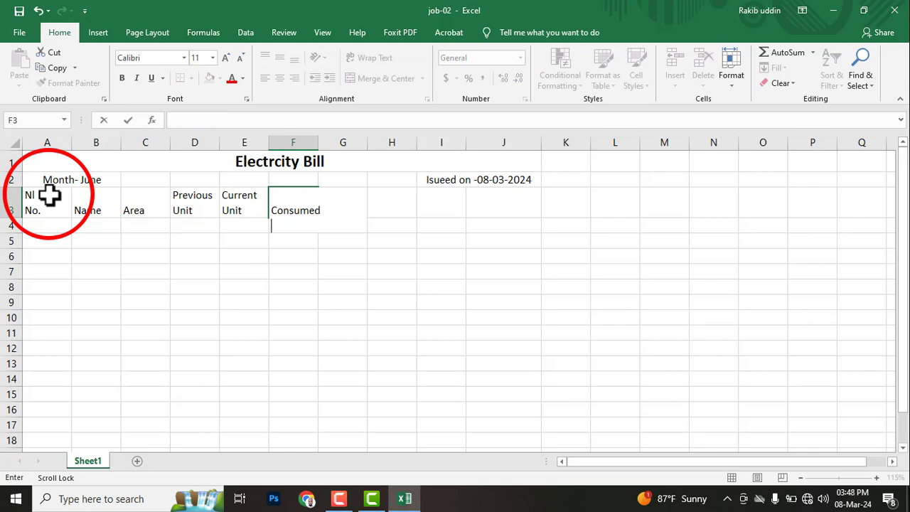
type("Unit")
key("Tab")
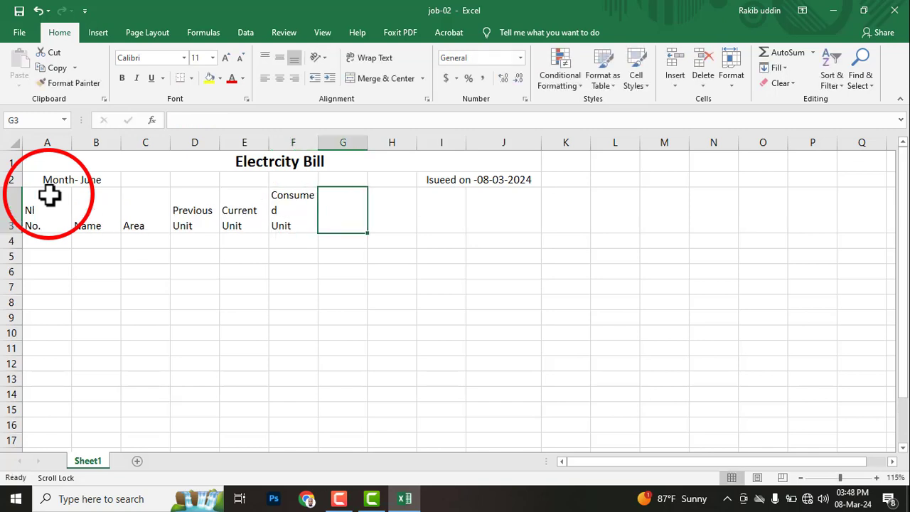
type("Elec")
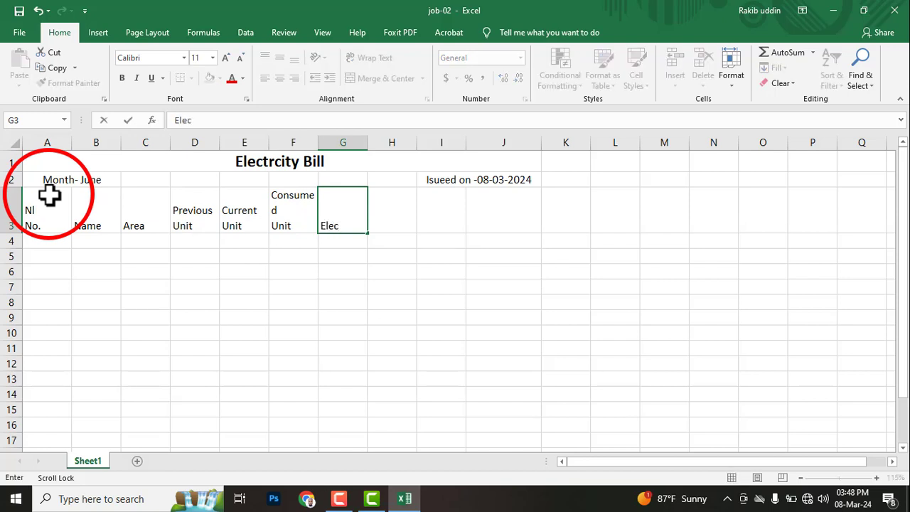
type("tricity")
key("Return")
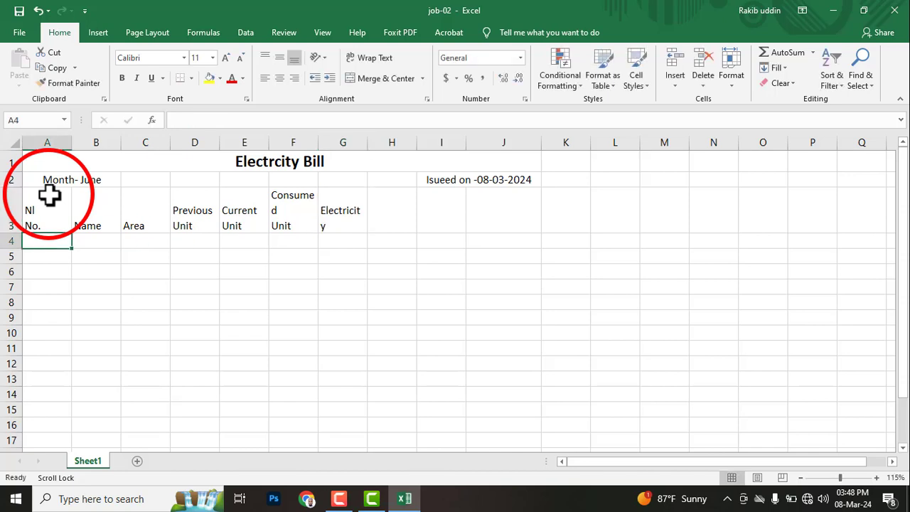
Turn G3 into two-line 'Electricity Charge' and add 'Service Charge' in H3
left_click(332, 227)
double_click(338, 226)
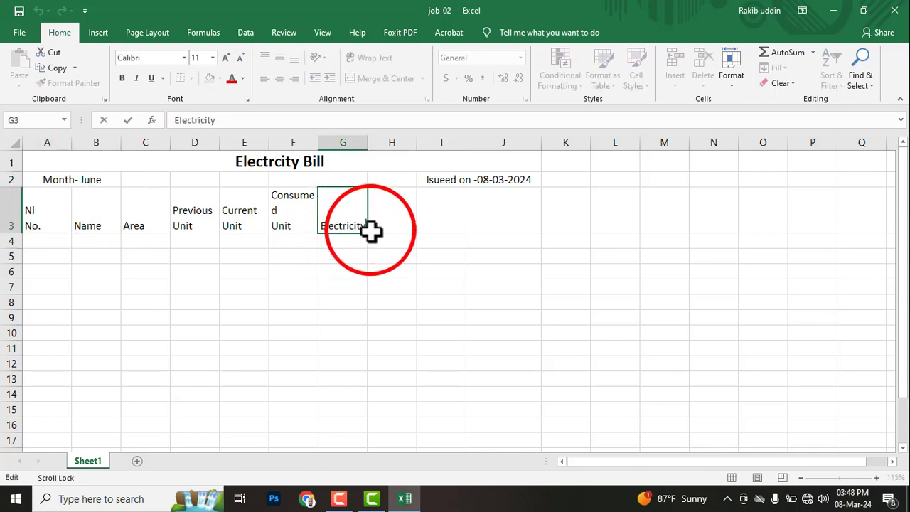
key("alt+Return")
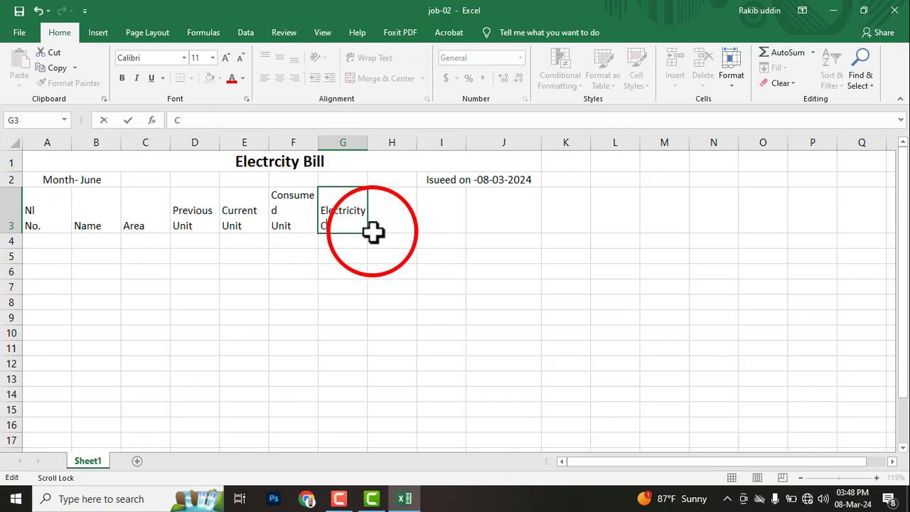
type("Charge")
key("Tab")
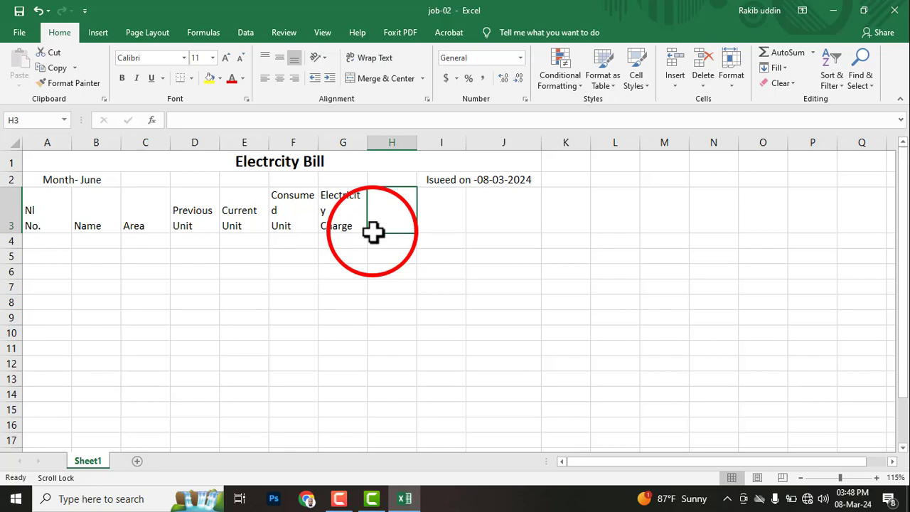
type("Servi")
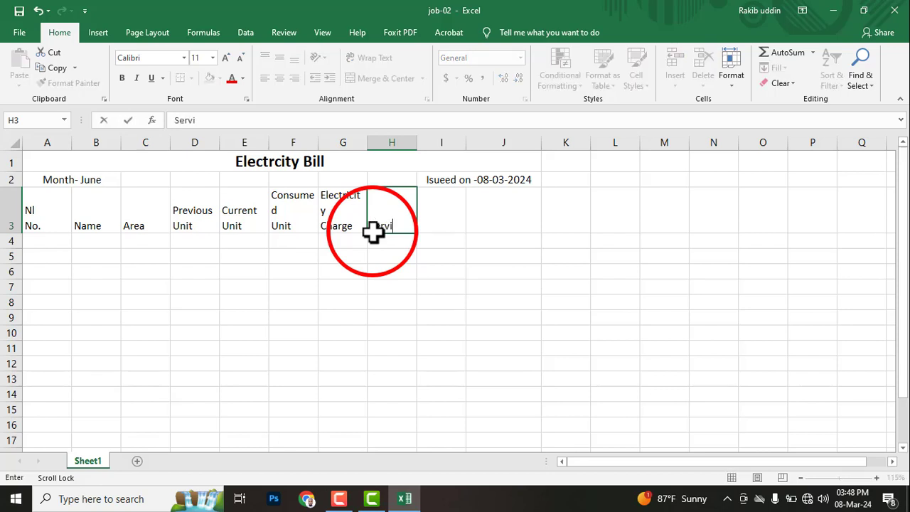
type("ce")
key("alt+Return")
type("Charge")
key("Tab")
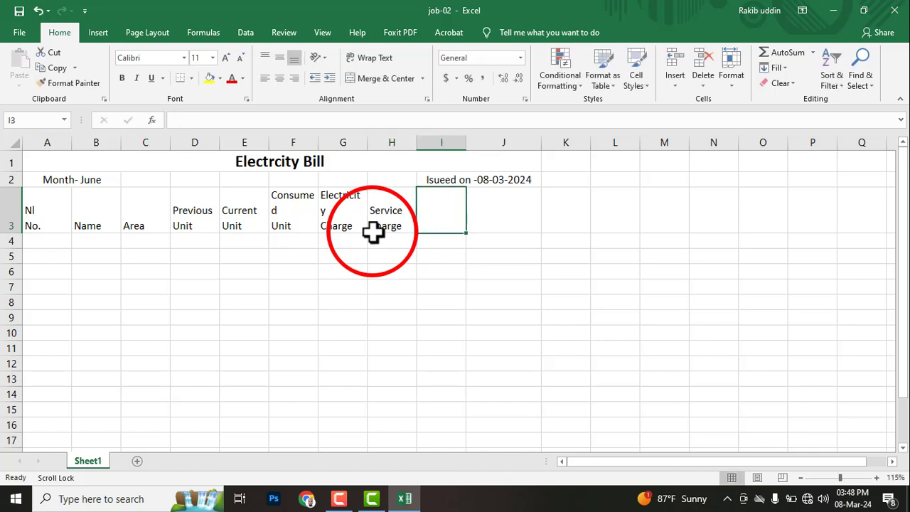
Add two-line headers 'Bill Amount' in I3 and 'Average (Area2)' in J3
type("Bill")
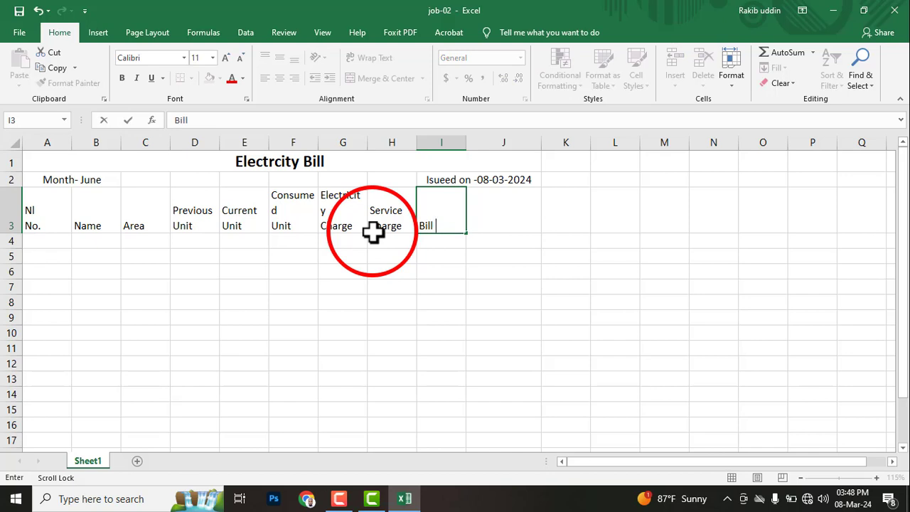
key("alt+Return")
type("Amoun")
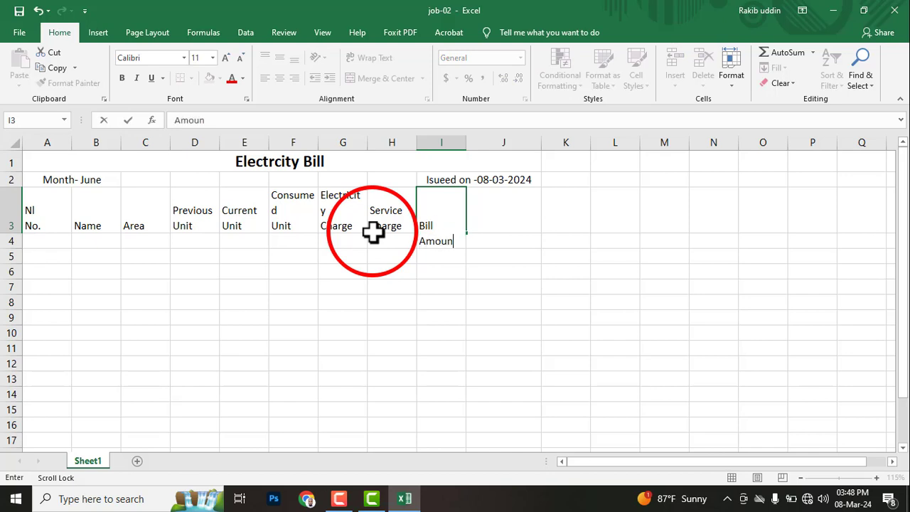
type("t")
key("Tab")
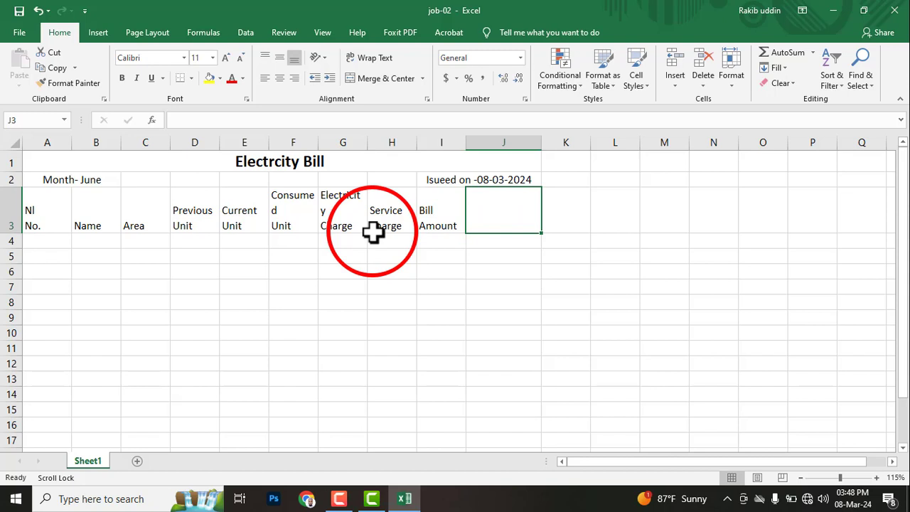
type("Ave")
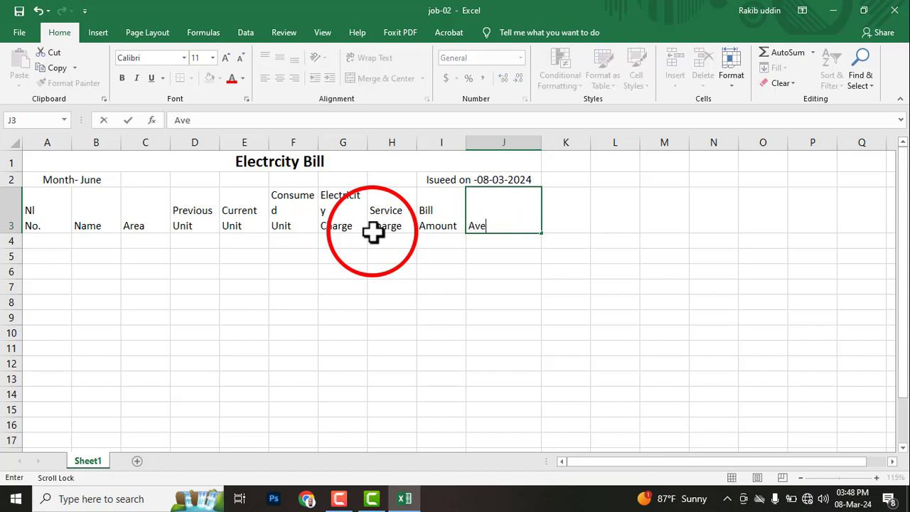
type("rage")
key("alt+Return")
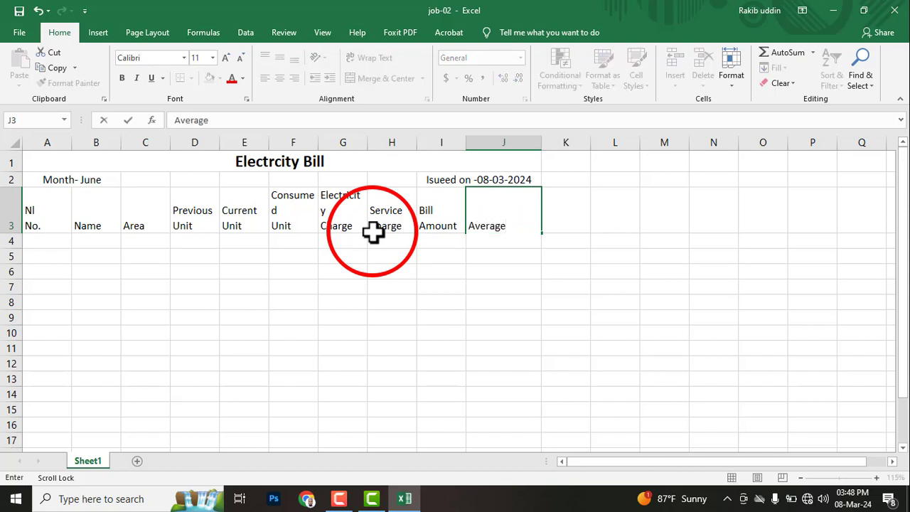
type("(Area2)")
Centre headers A3:J3 horizontally and vertically, then bring up the PDF sample
left_click(365, 238)
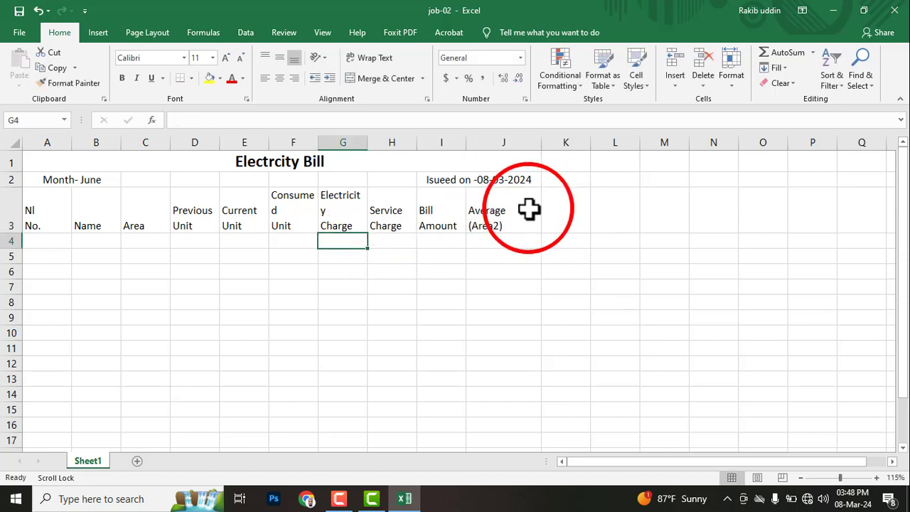
left_click_drag(529, 209, 39, 211)
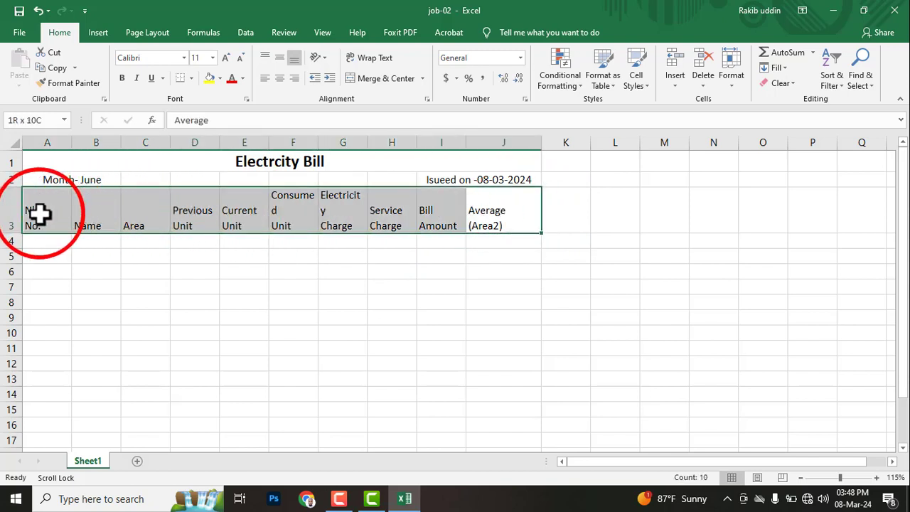
left_click(280, 79)
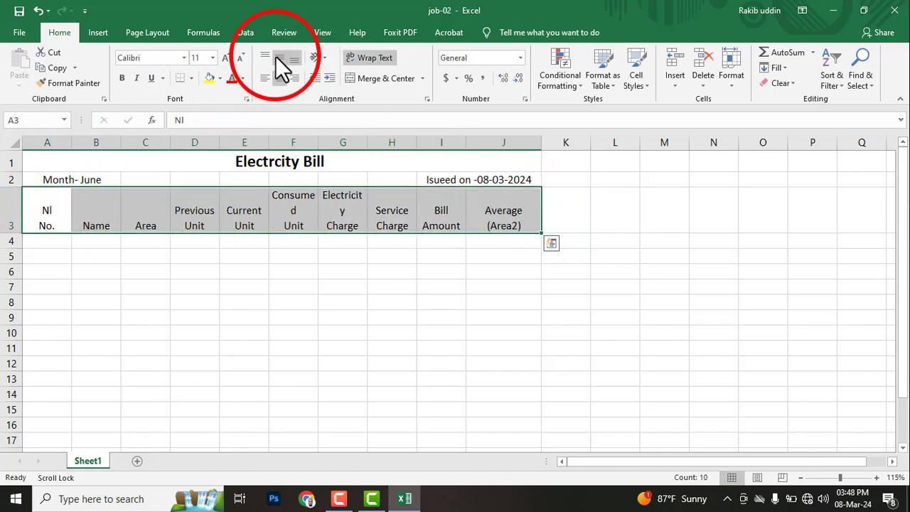
left_click(278, 58)
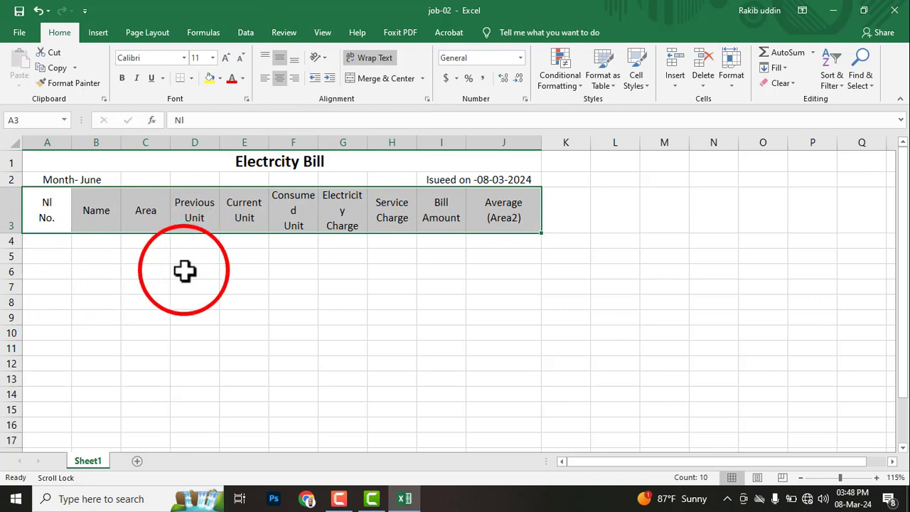
key("alt+Tab")
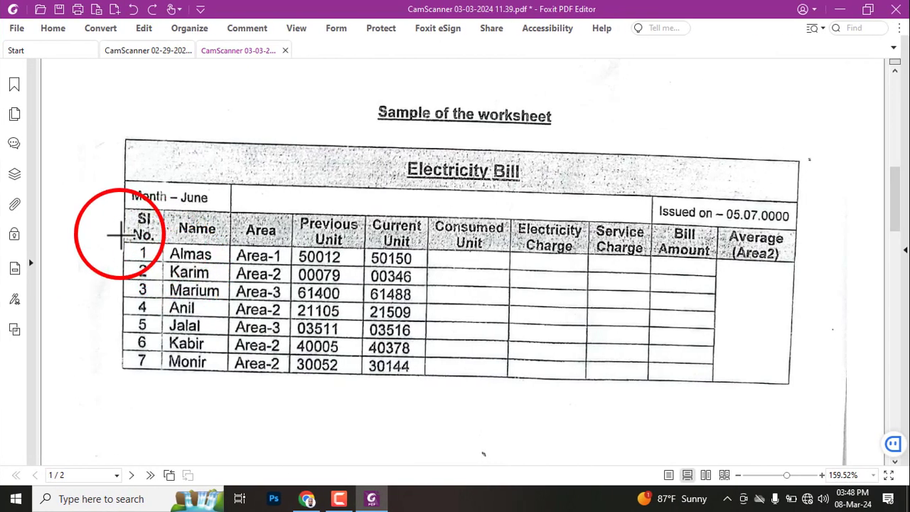
Mark and unmark the Sl No. and Name columns on the sample, then return to Excel
left_click_drag(122, 241, 153, 379)
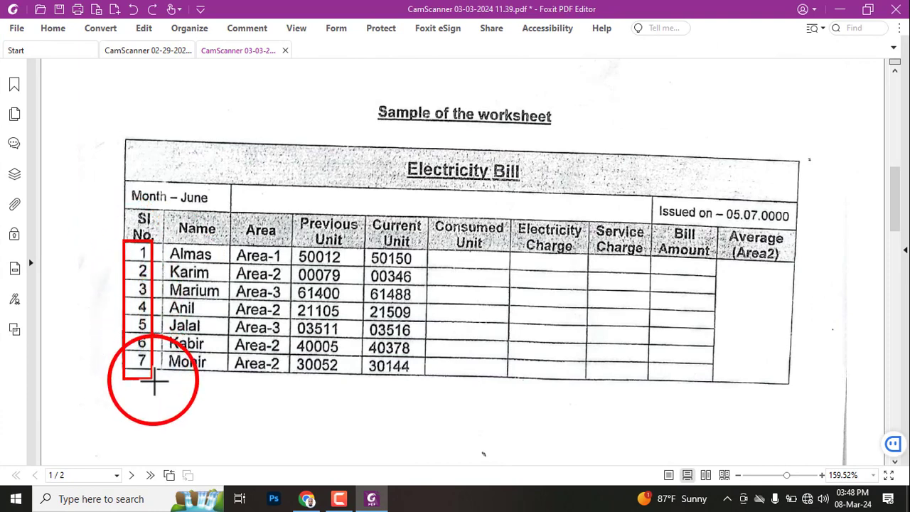
key("ctrl+z")
mouse_move(168, 246)
left_mouse_down()
mouse_move(214, 375)
mouse_move(222, 375)
left_mouse_up()
key("ctrl+z")
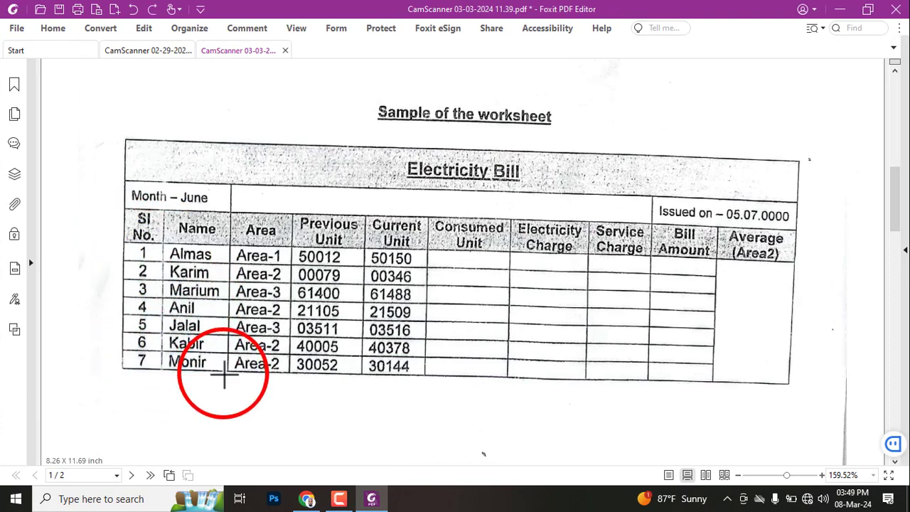
key("alt+Tab")
Number the serial column A4:A10 from 1 to 7 by entering 1, 2, 3 and filling down
left_click(43, 243)
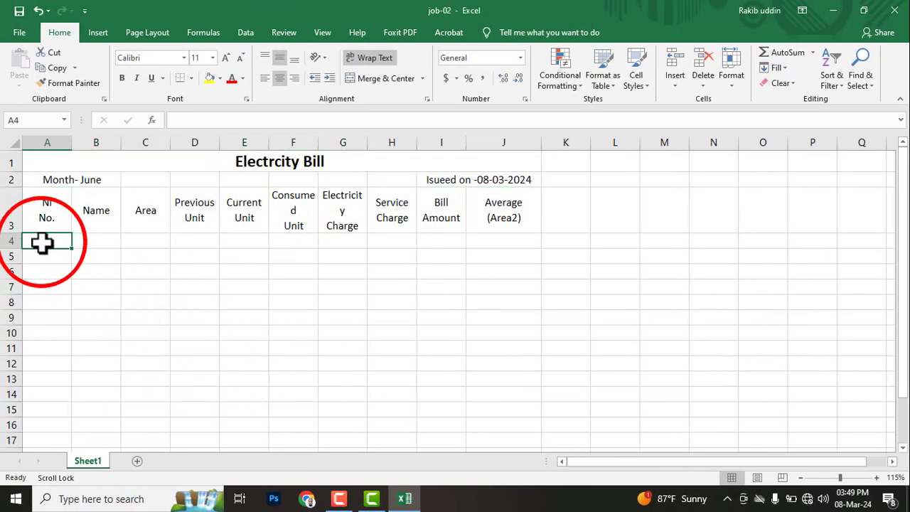
type("1")
key("Return")
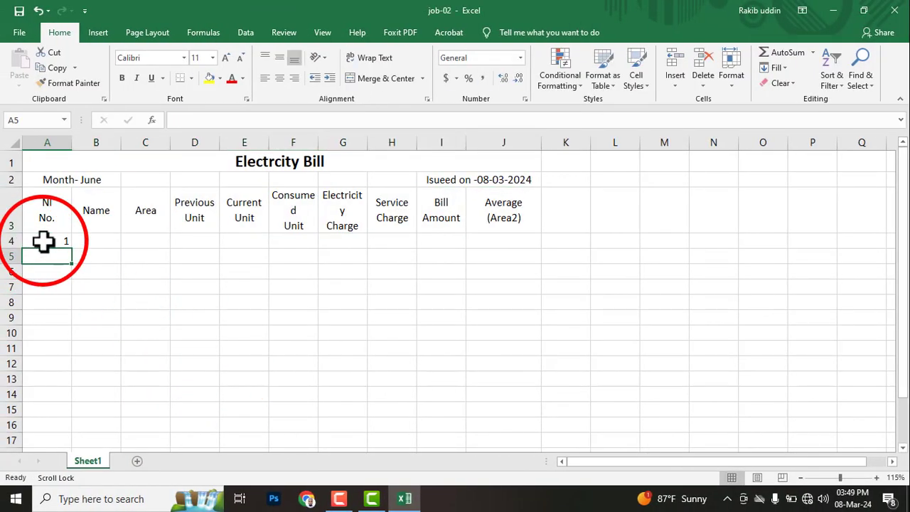
type("2")
key("Return")
scroll(44, 242, "down", 1)
type("3")
key("Return")
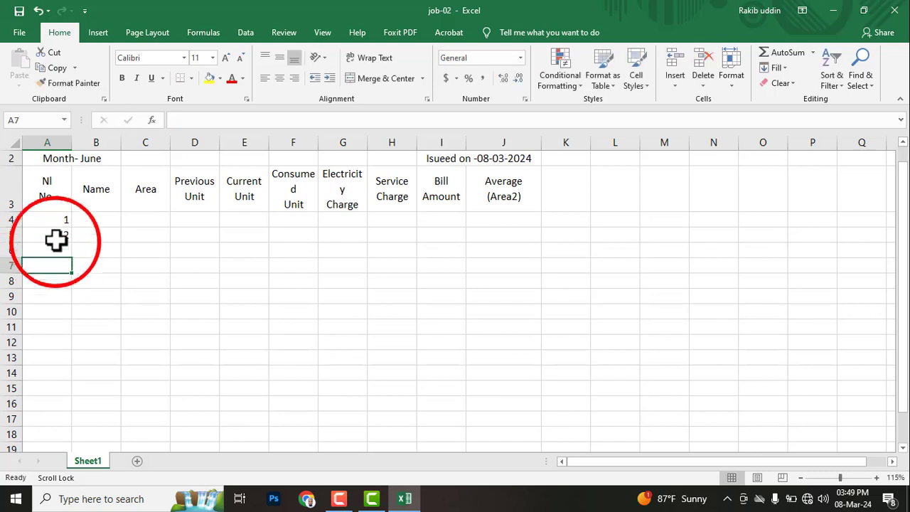
left_click_drag(57, 222, 64, 237)
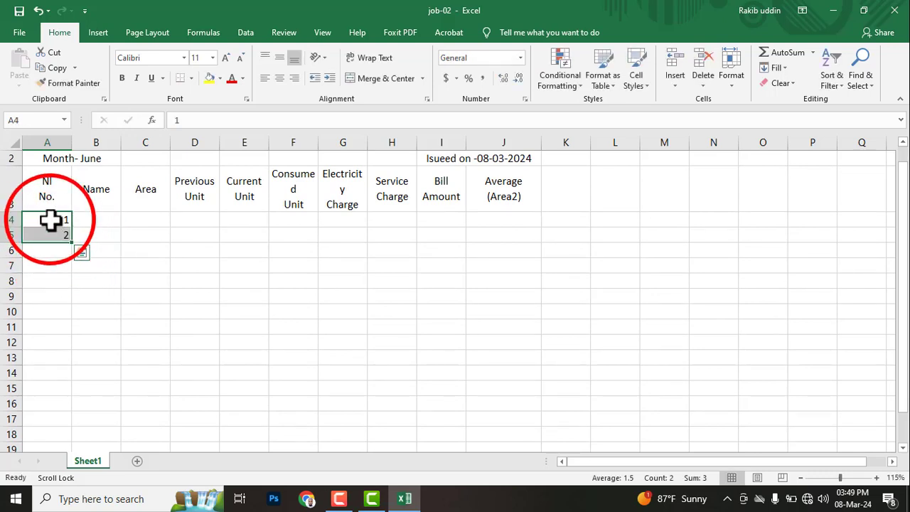
left_click_drag(71, 242, 64, 316)
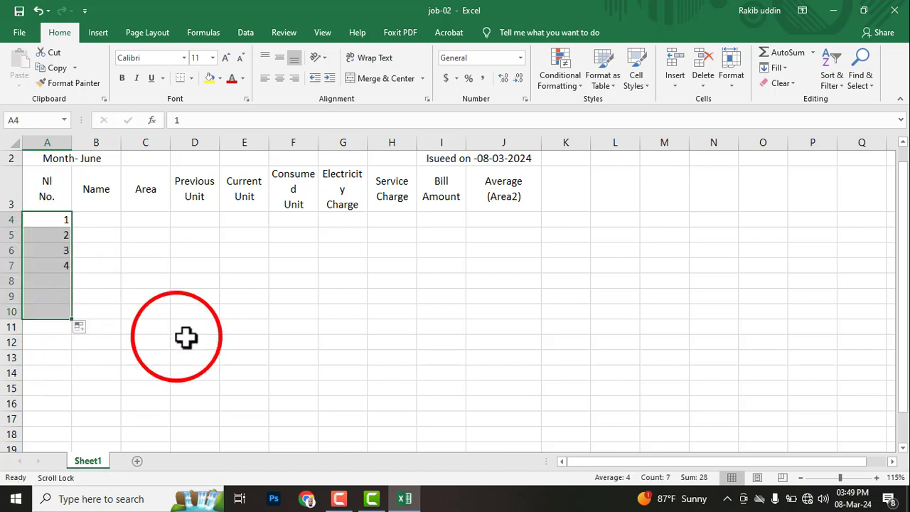
left_click(105, 218)
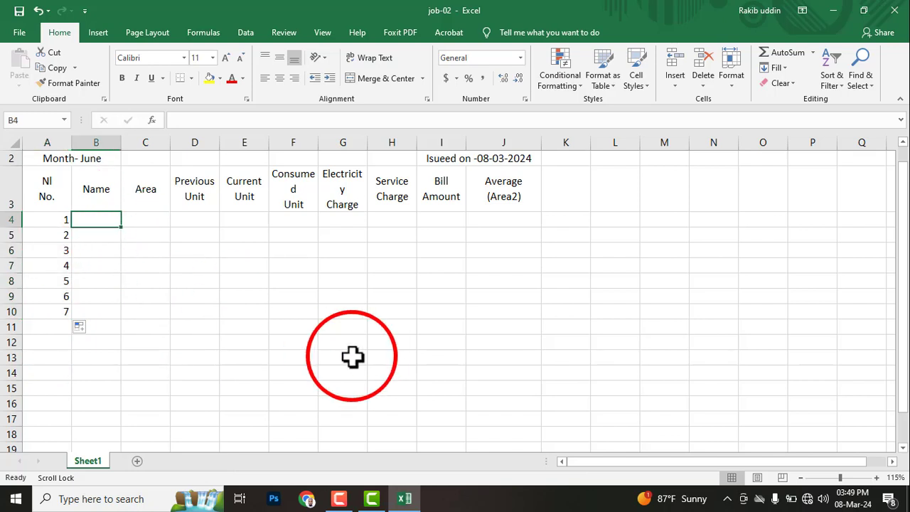
Enter the placeholder names A, B, C, D, E, F, G down B4:B10
type("A")
key("Return")
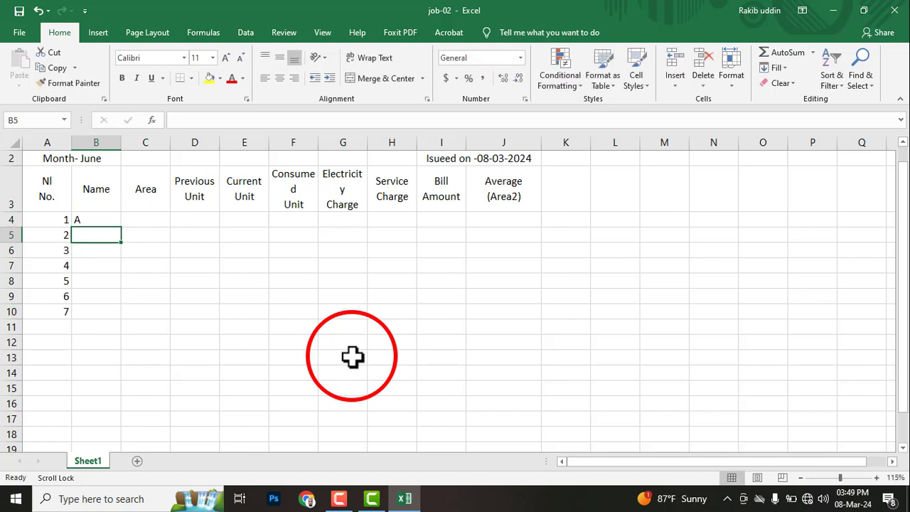
type("B")
key("Return")
type("C")
key("Return")
type("D")
key("Return")
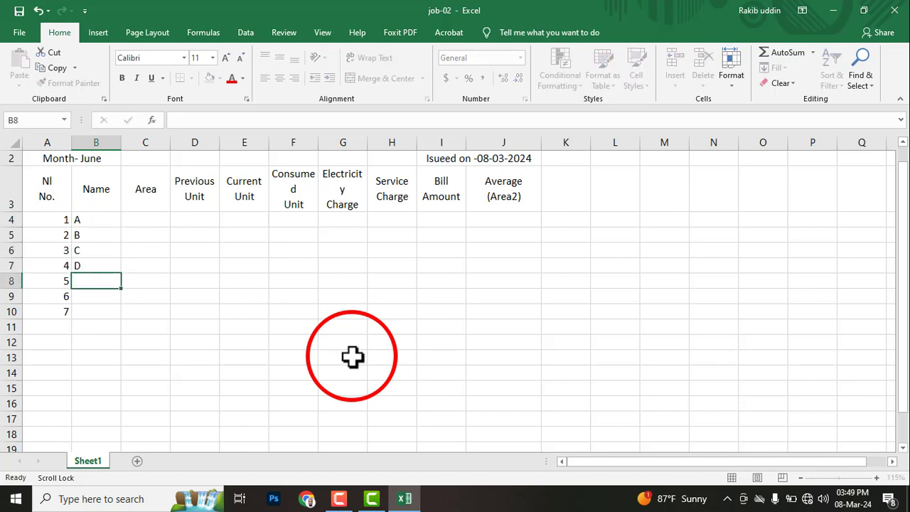
type("E")
key("Return")
type("F")
key("Return")
type("G")
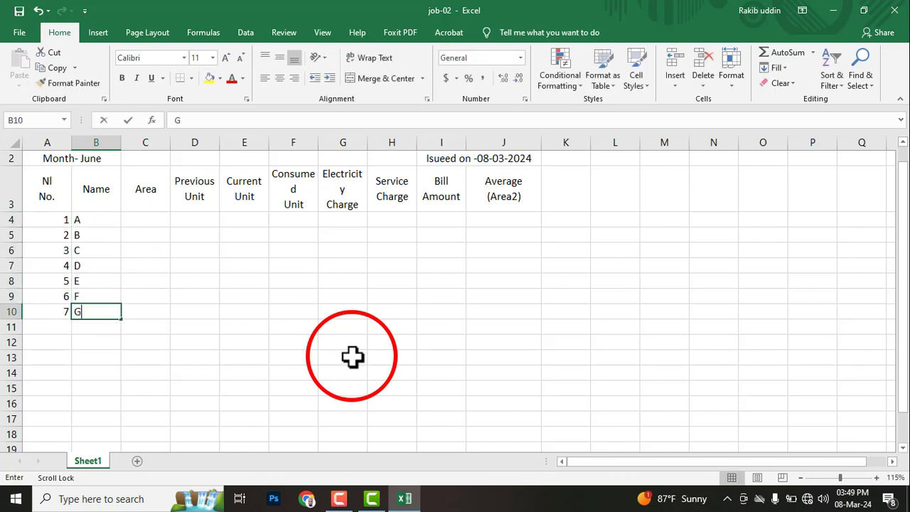
left_click(348, 354)
Centre the seven names in B4:B10
left_click_drag(96, 220, 96, 311)
left_click(277, 78)
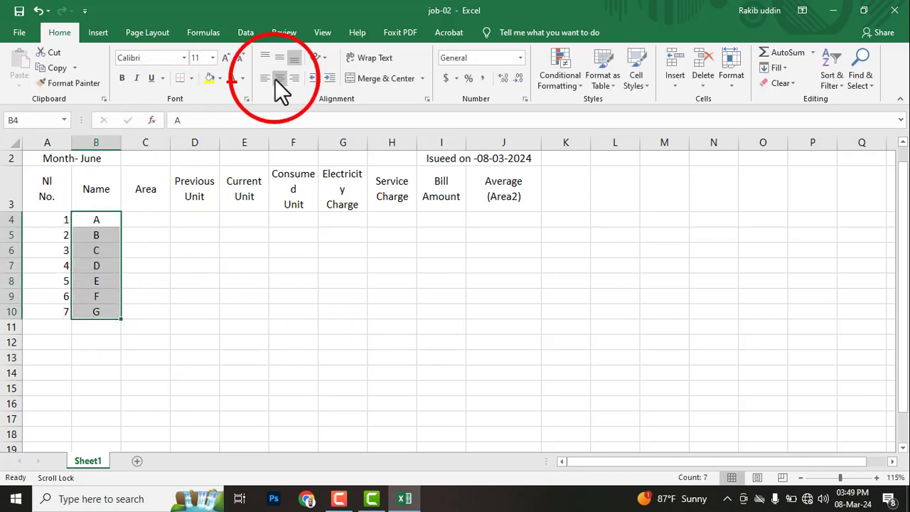
left_click(321, 314)
key("ctrl+super+Right")
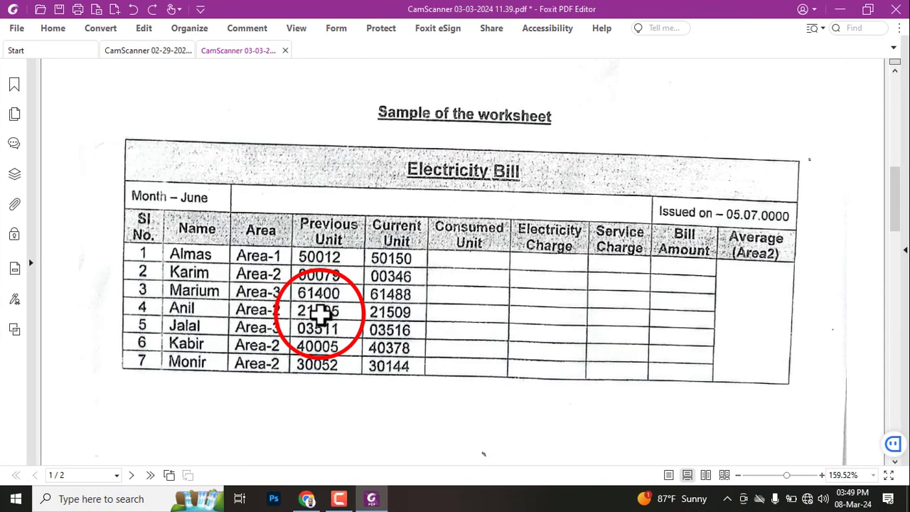
Scroll through pages 1–2 of the job PDF to read the charge conditions and instructions
scroll(315, 335, "down", 10)
scroll(315, 340, "down", 3)
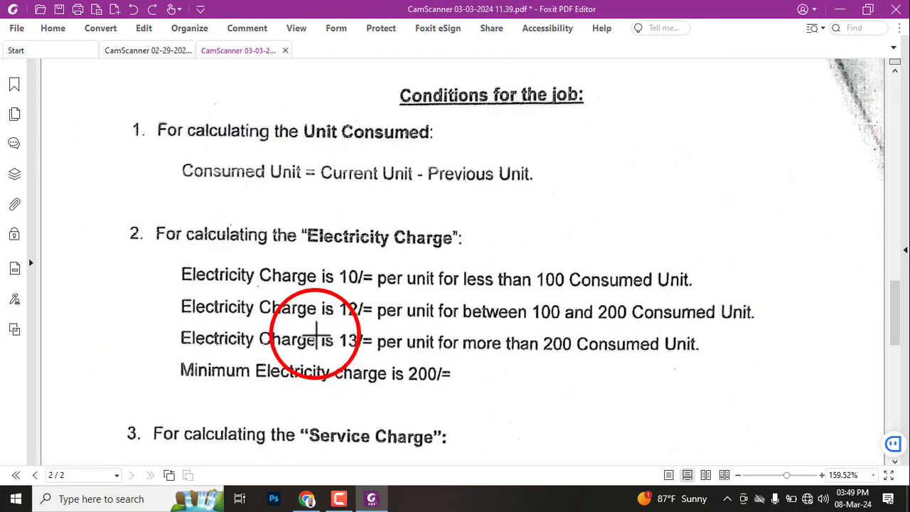
scroll(635, 319, "down", 4)
scroll(564, 327, "down", 4)
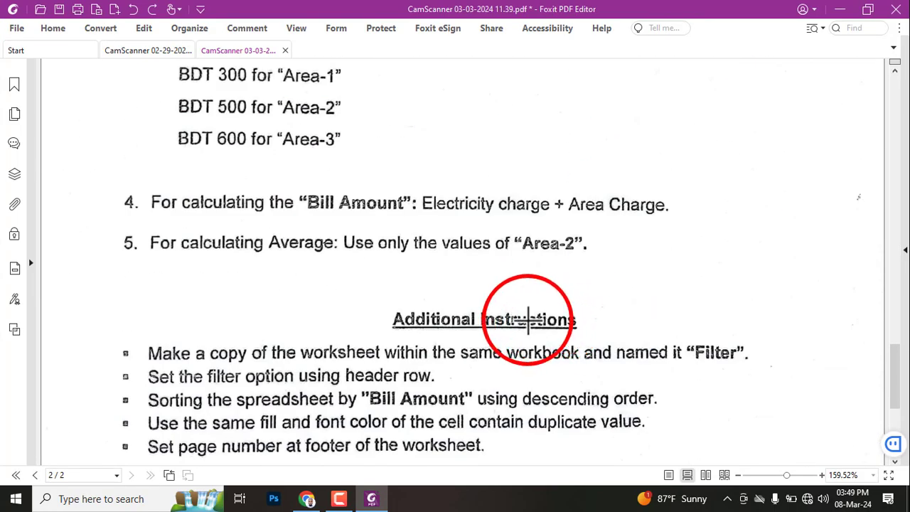
scroll(559, 325, "up", 8)
scroll(519, 315, "down", 5)
scroll(504, 315, "down", 4)
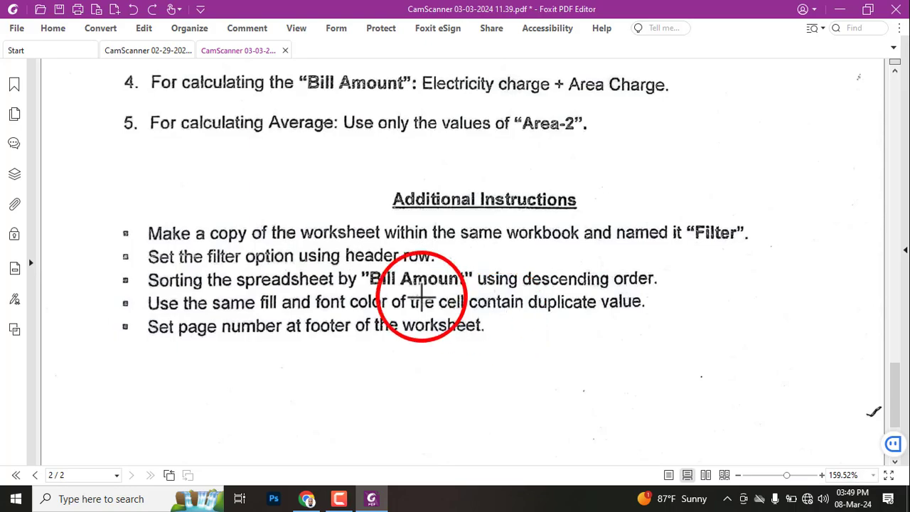
scroll(407, 305, "up", 15)
scroll(410, 305, "up", 5)
scroll(411, 306, "down", 5)
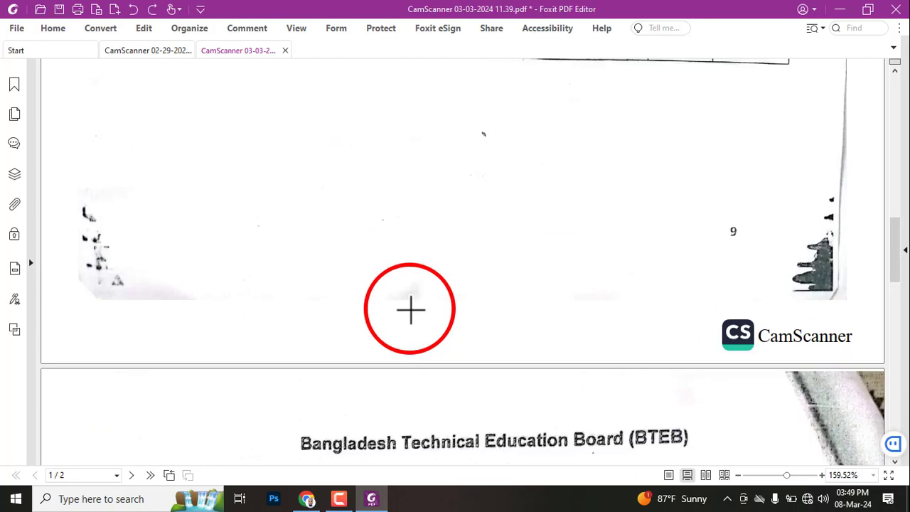
key("alt+Tab")
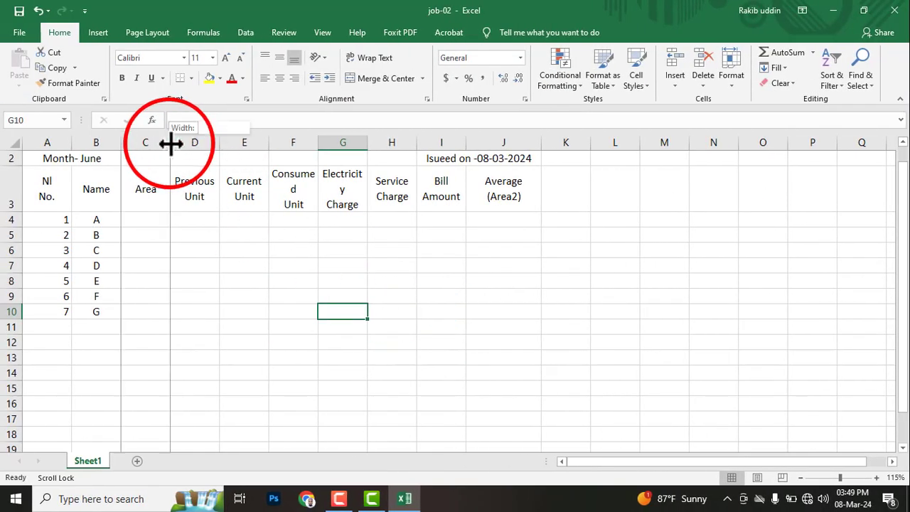
Widen column C and enter Area-1 in C4
left_click_drag(171, 142, 199, 142)
left_click(149, 217)
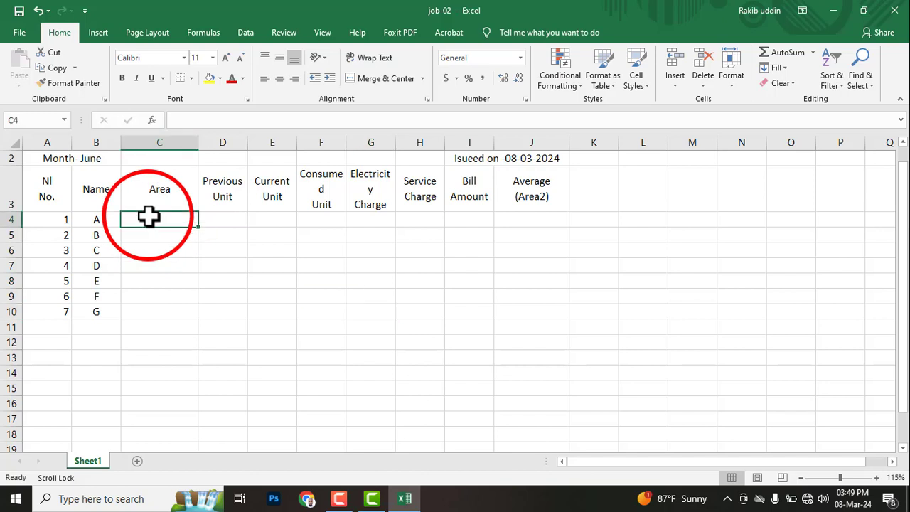
type("area")
key("BackSpace")
key("BackSpace")
key("BackSpace")
key("BackSpace")
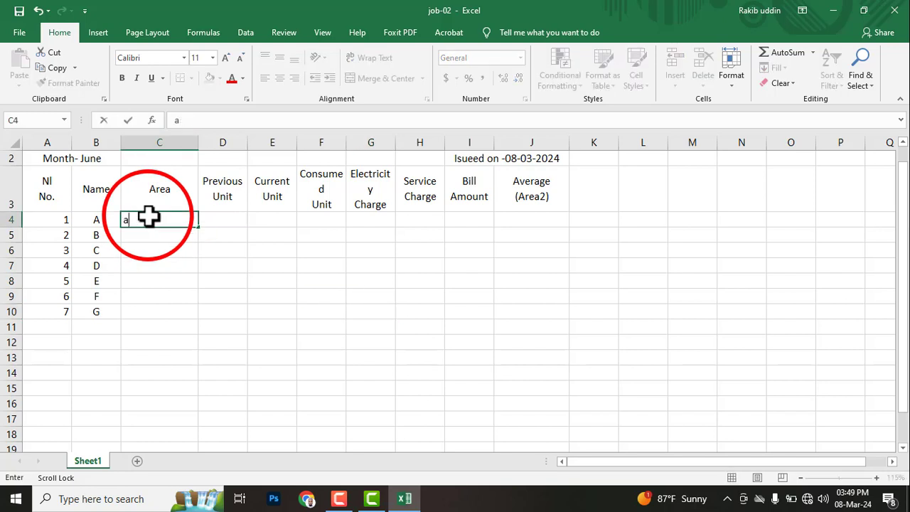
type("Are")
scroll(149, 215, "right", 1)
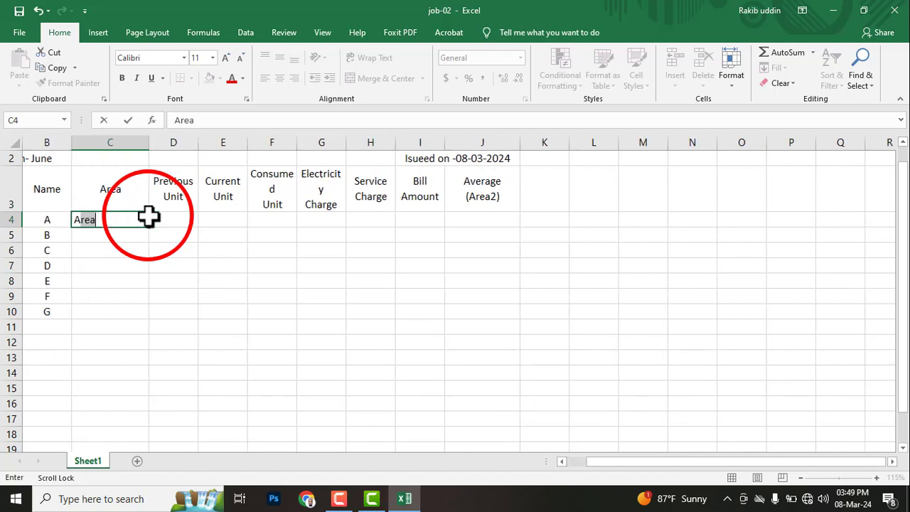
left_click(139, 220)
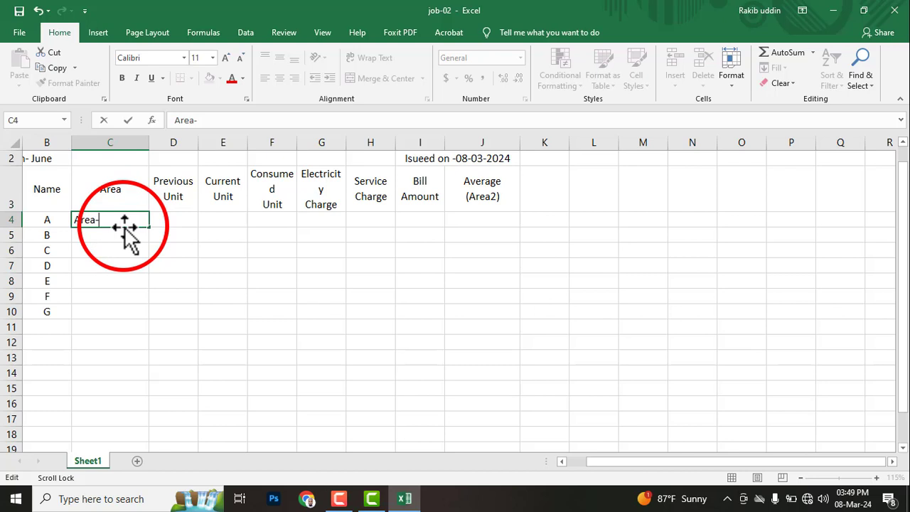
key("Return")
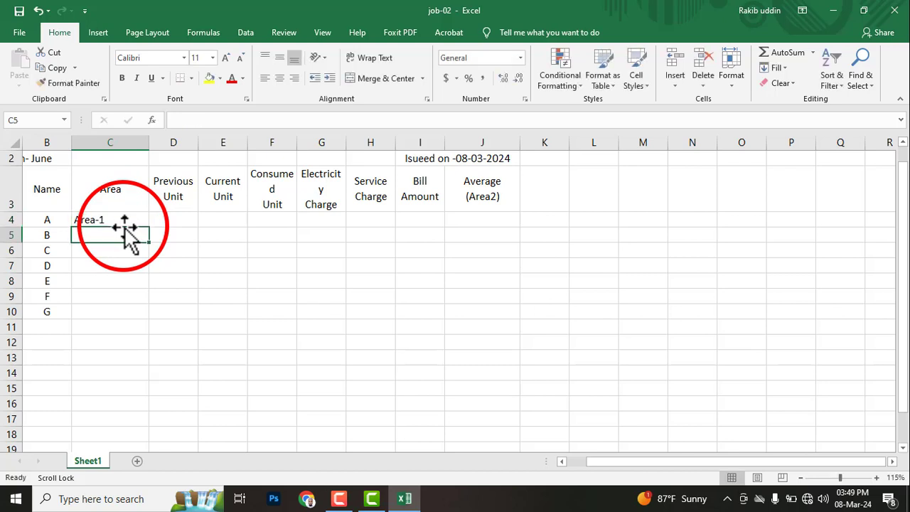
Fill the Area series down, then clear C7:C10, keeping Area-1 to Area-3 in C4:C6
left_click(100, 219)
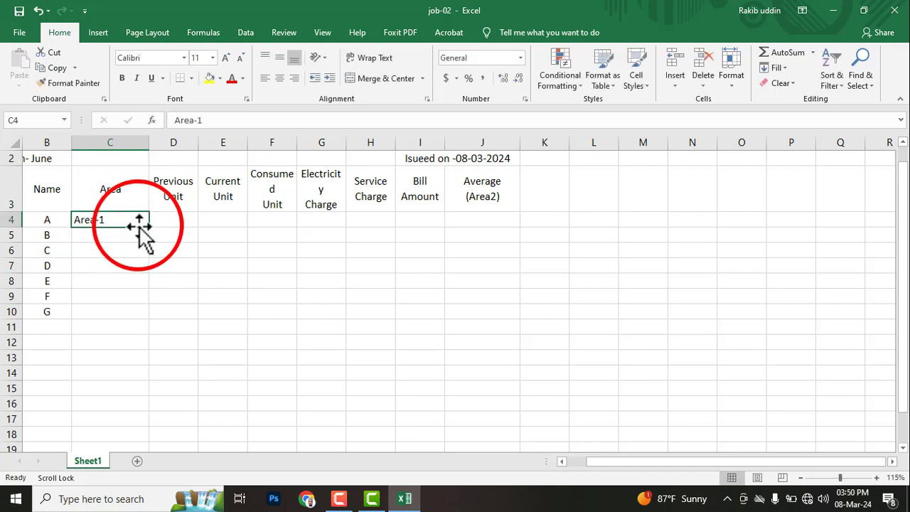
left_click_drag(150, 228, 141, 316)
left_click(105, 249)
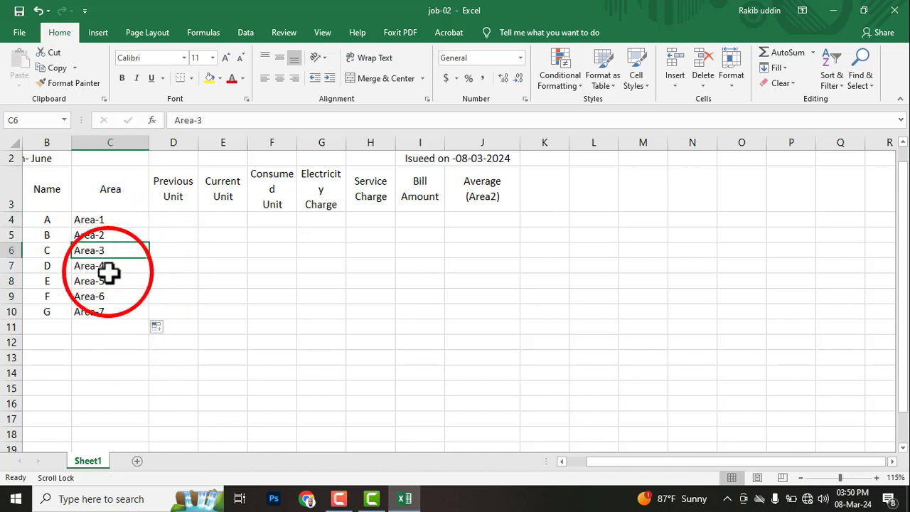
left_click_drag(102, 269, 102, 316)
key("Delete")
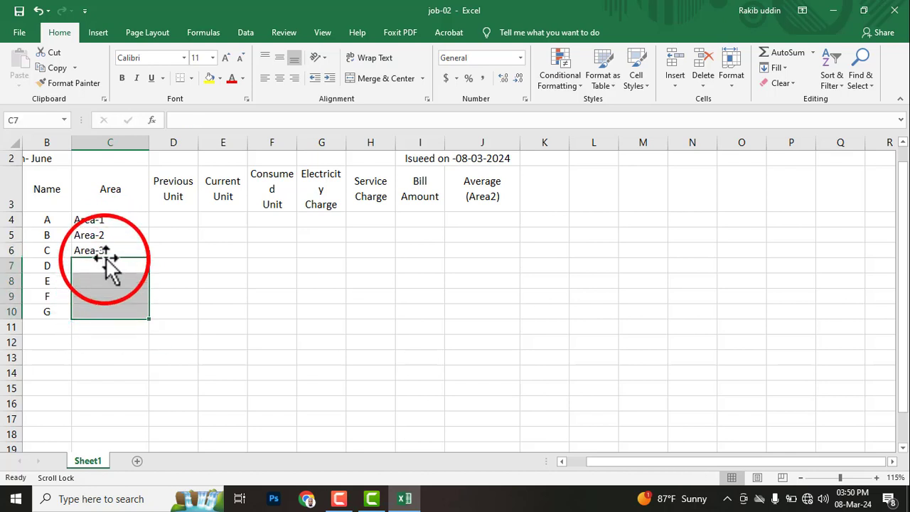
left_click_drag(107, 218, 109, 246)
left_click(104, 249)
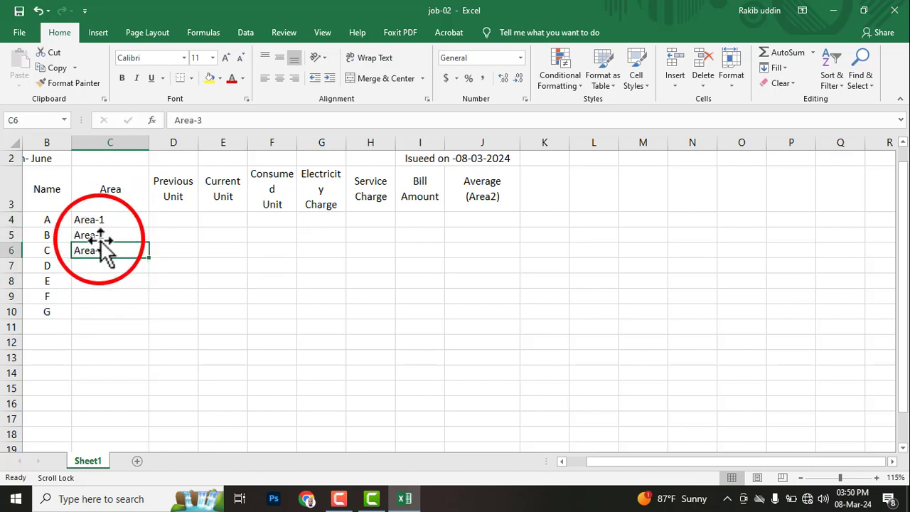
left_click(96, 236)
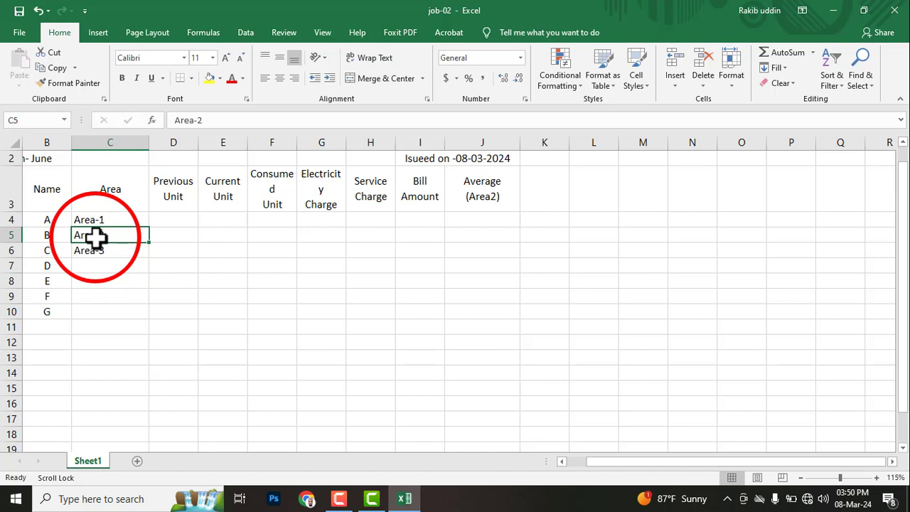
Copy Area-3 into C7 and change it to Area-2
left_click(102, 263)
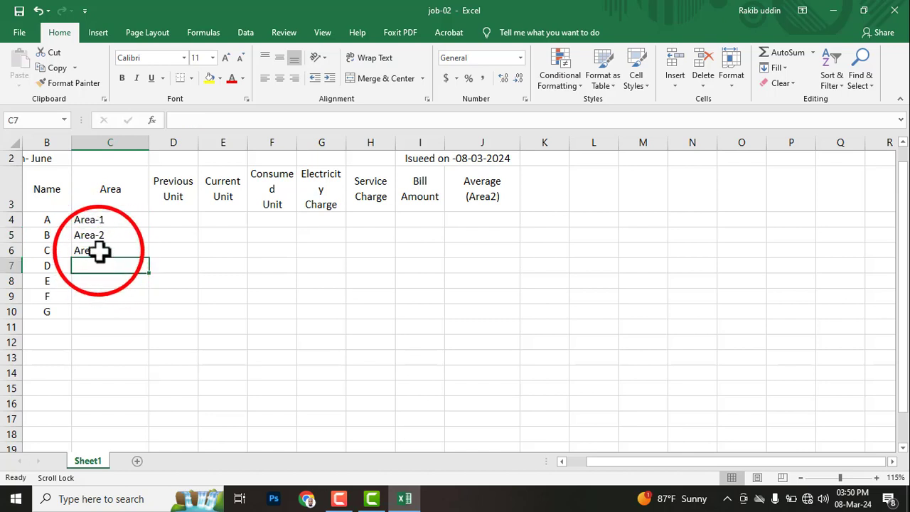
left_click(99, 250)
key("ctrl+c")
left_click(89, 269)
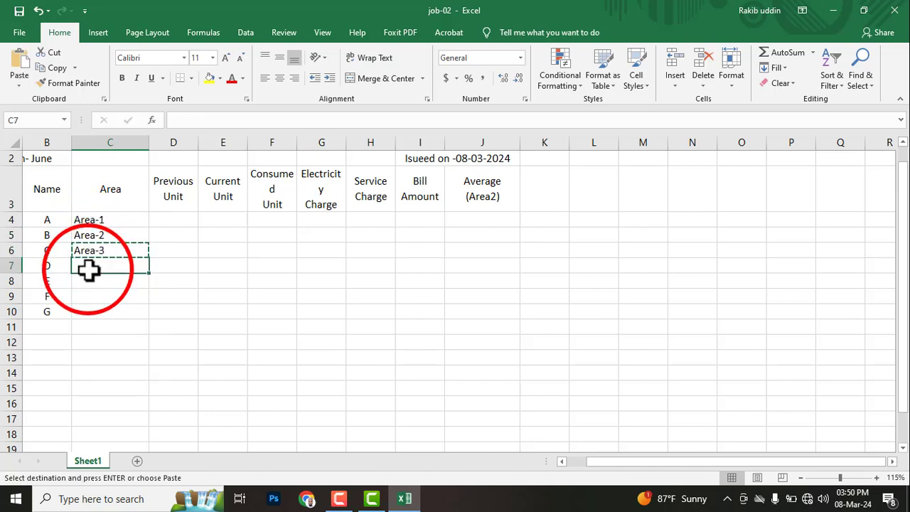
key("ctrl+v")
double_click(111, 267)
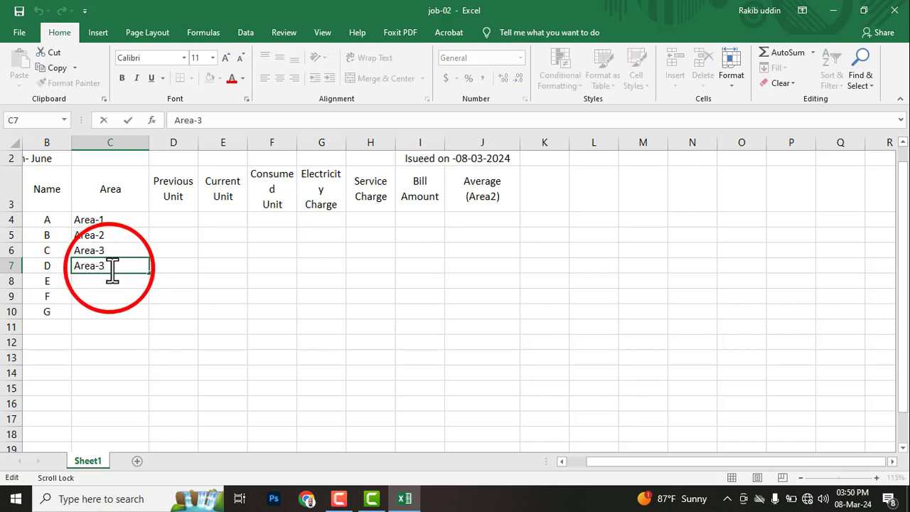
type("2")
key("Return")
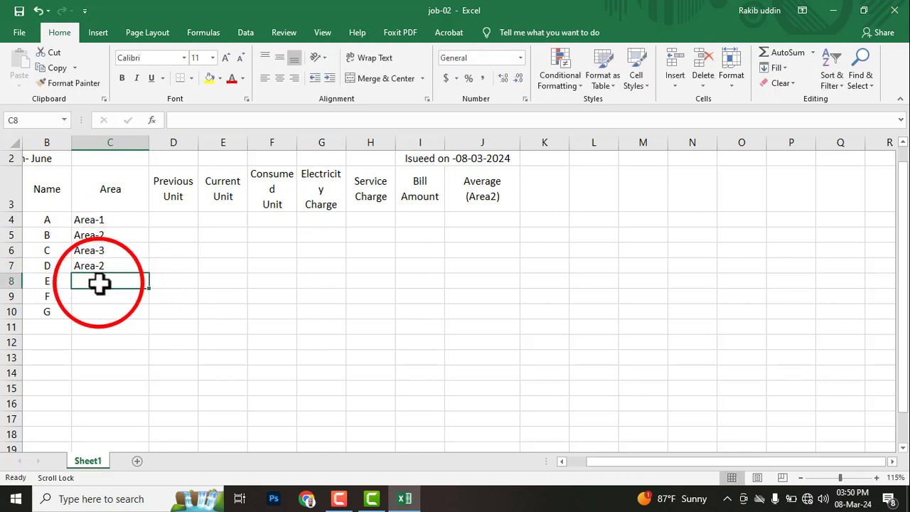
Fill the series from C7 to C10, then change C9 and C10 to Area-2
key("Down")
key("Down")
key("Down")
key("Up")
key("Up")
key("Up")
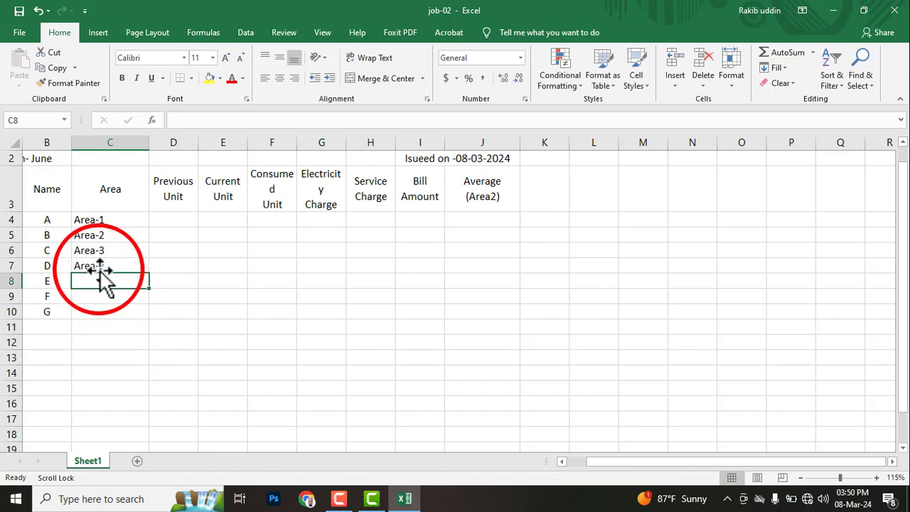
left_click(101, 269)
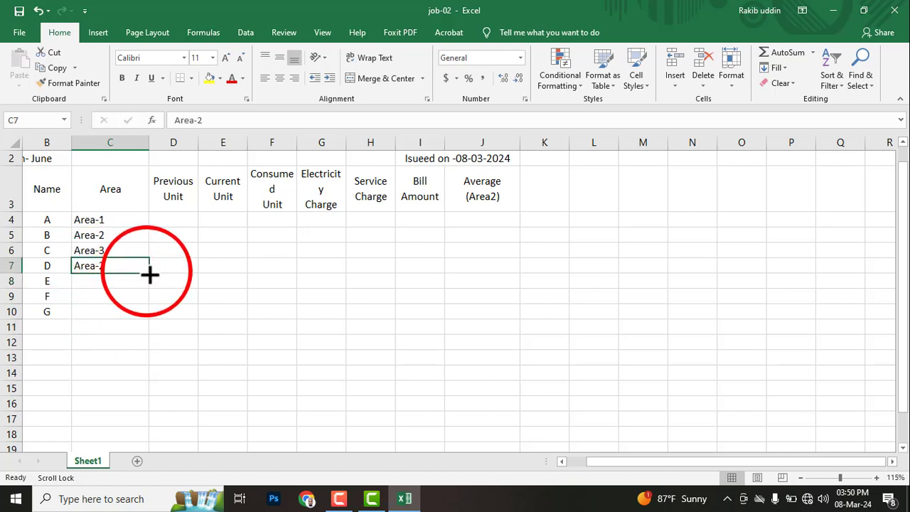
left_click_drag(149, 274, 144, 320)
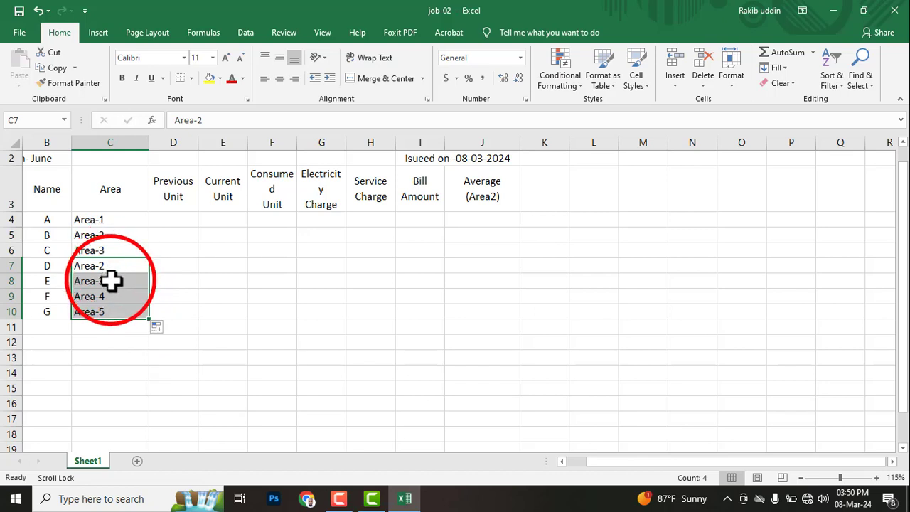
double_click(113, 296)
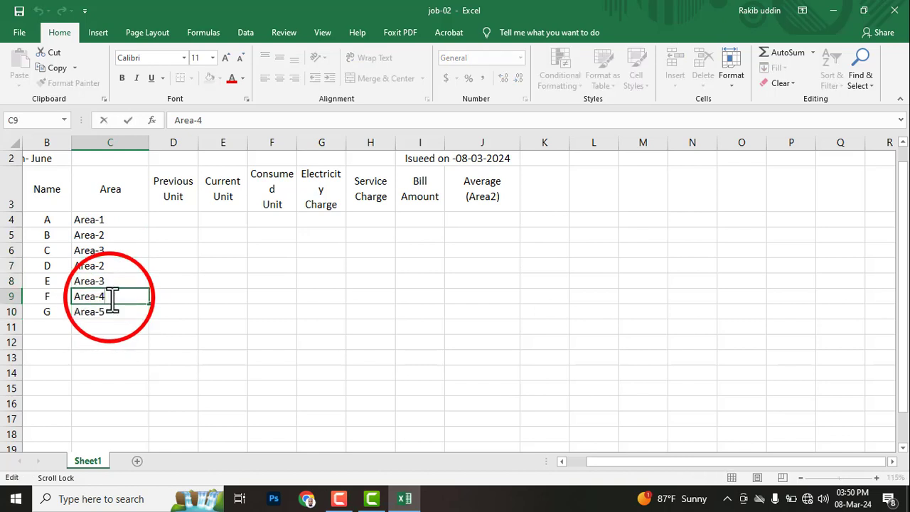
type("2")
key("Return")
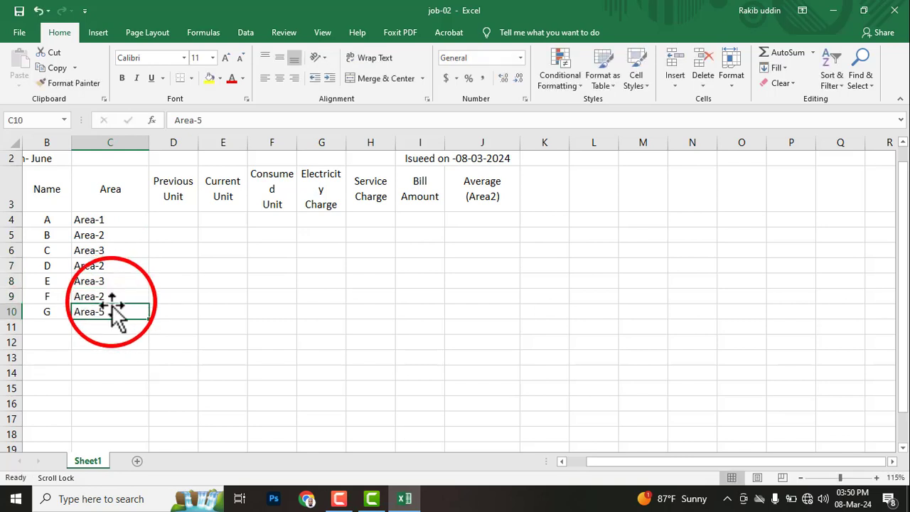
double_click(110, 311)
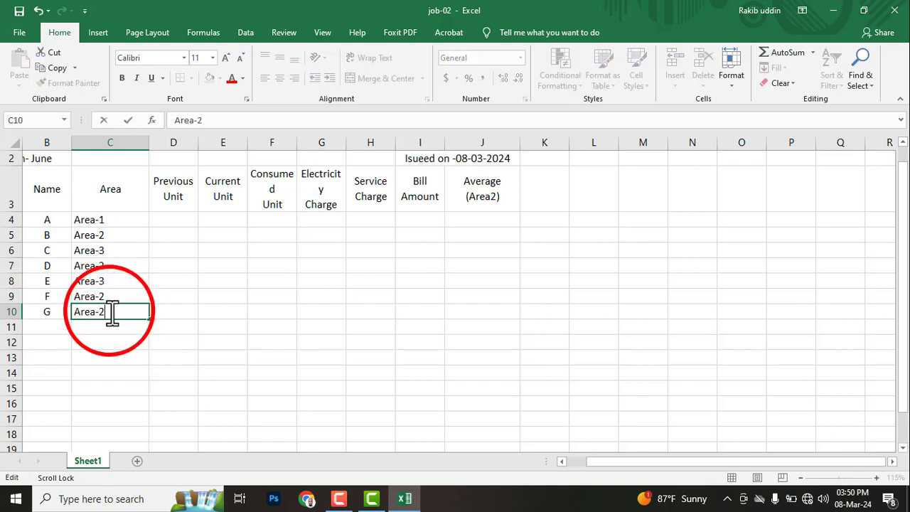
type("2")
key("Return")
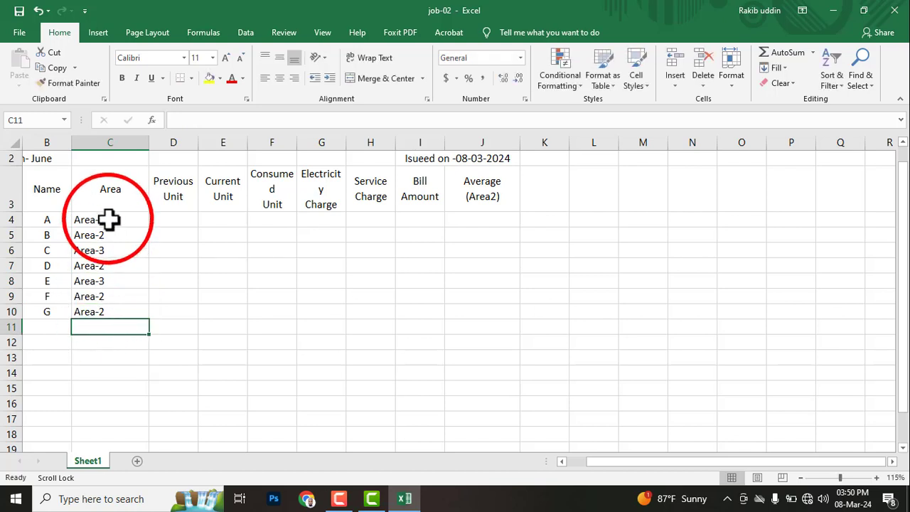
Apply All Borders to the Electricity Bill table A1:J10
left_click_drag(108, 220, 89, 309)
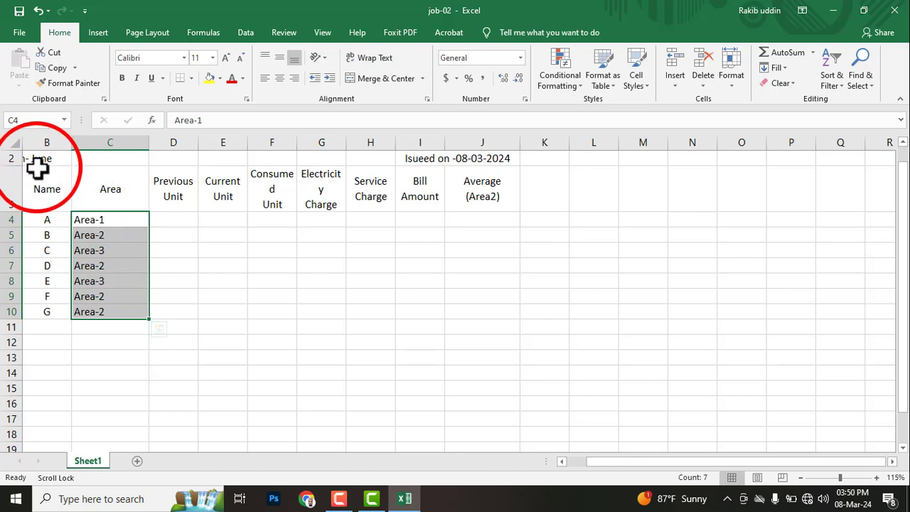
scroll(36, 170, "up", 1)
scroll(662, 464, "left", 1)
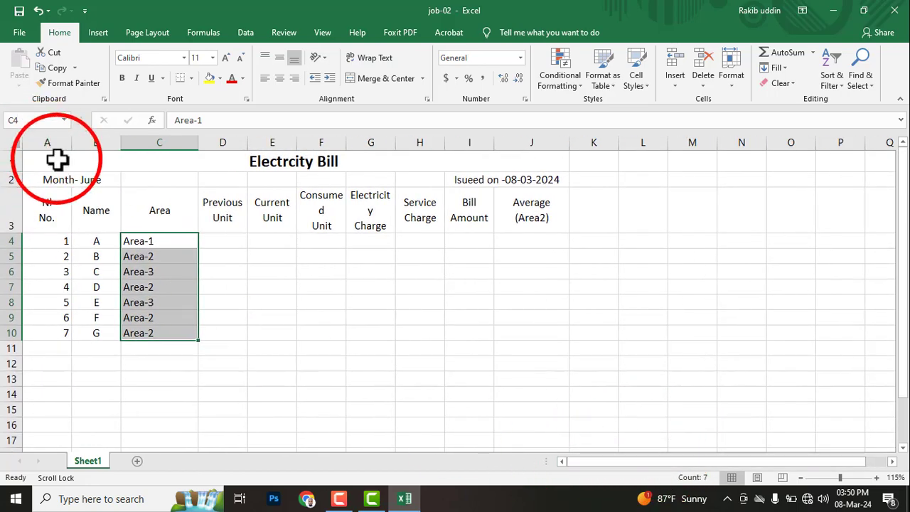
left_click_drag(57, 160, 160, 337)
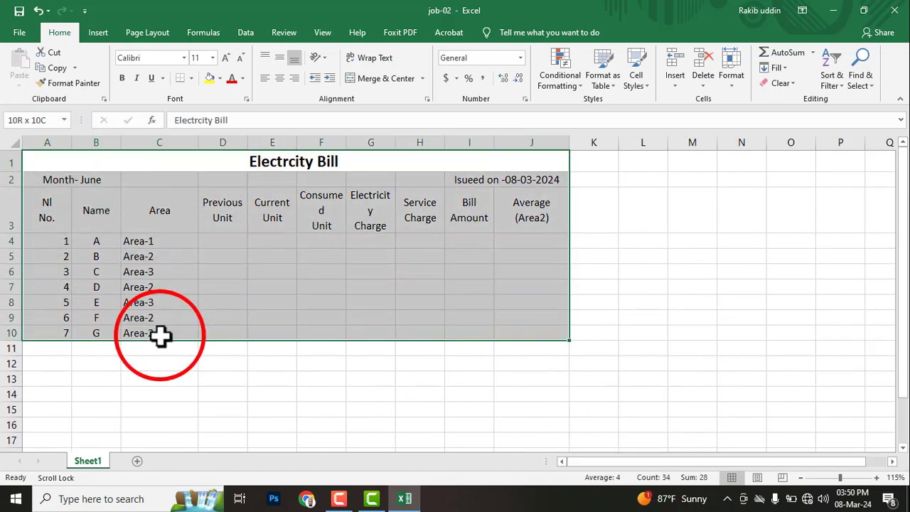
left_click(191, 78)
left_click(195, 191)
left_click(340, 377)
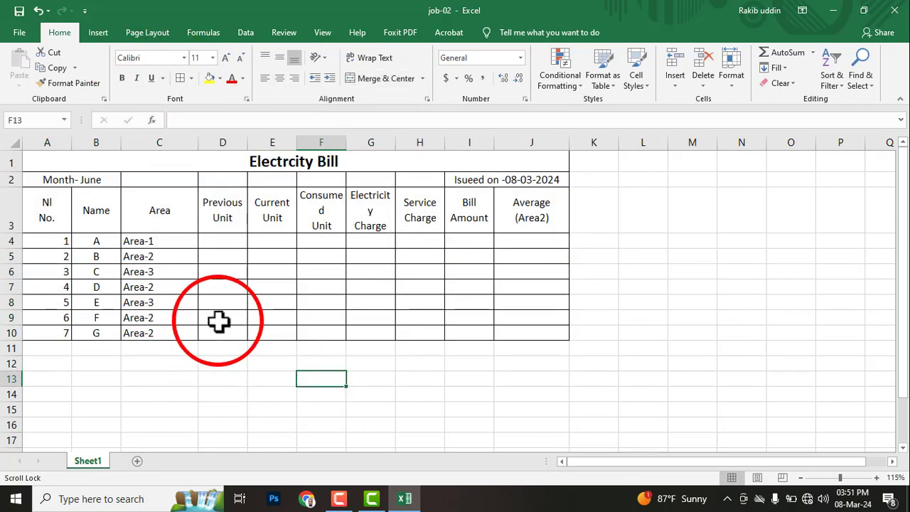
key("alt+Tab")
scroll(246, 320, "down", 1)
Outline the sample's Previous Unit and Current Unit columns, then undo the outlines
scroll(255, 316, "up", 4)
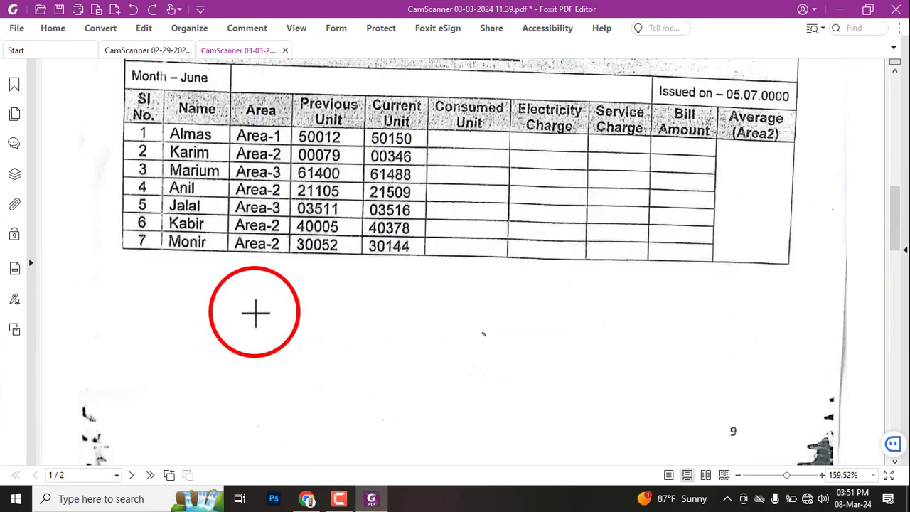
scroll(255, 313, "up", 2)
mouse_move(293, 178)
left_mouse_down()
mouse_move(358, 317)
mouse_move(356, 340)
left_mouse_up()
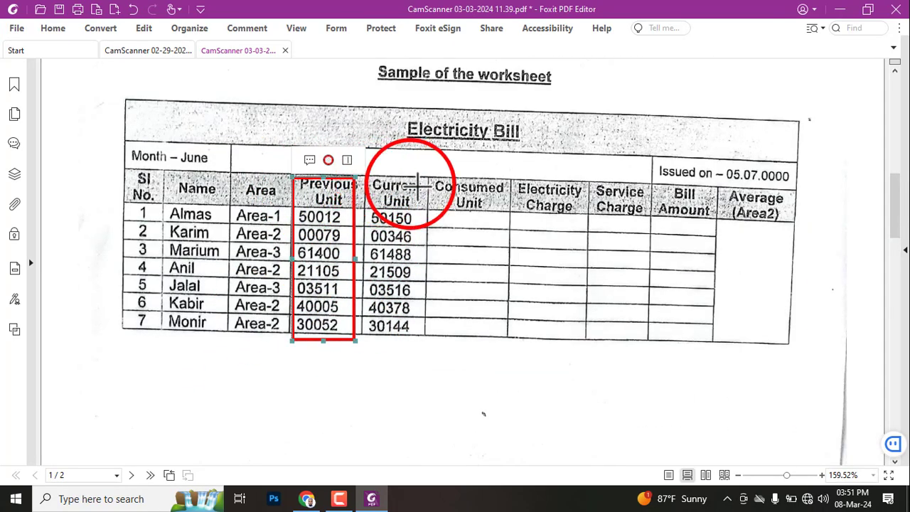
mouse_move(430, 176)
left_mouse_down()
mouse_move(431, 217)
mouse_move(362, 352)
left_mouse_up()
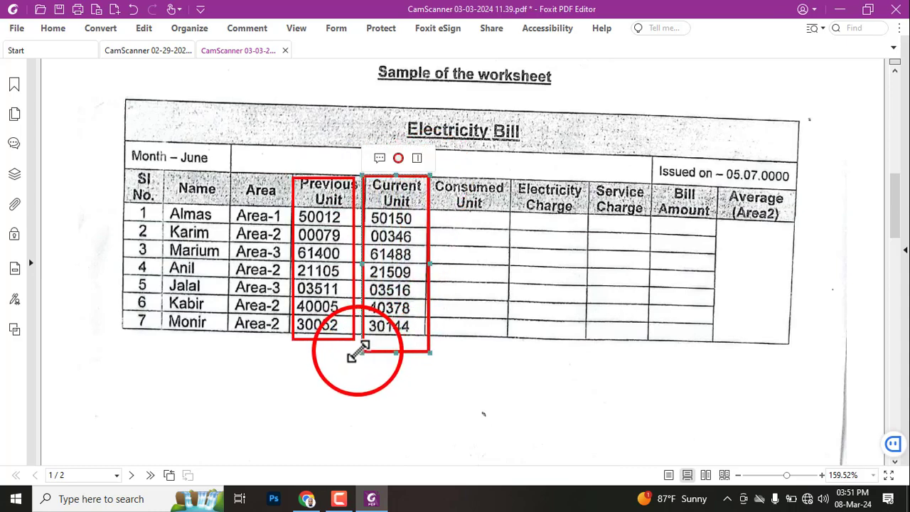
key("ctrl+z")
key("ctrl+z")
key("alt+Tab")
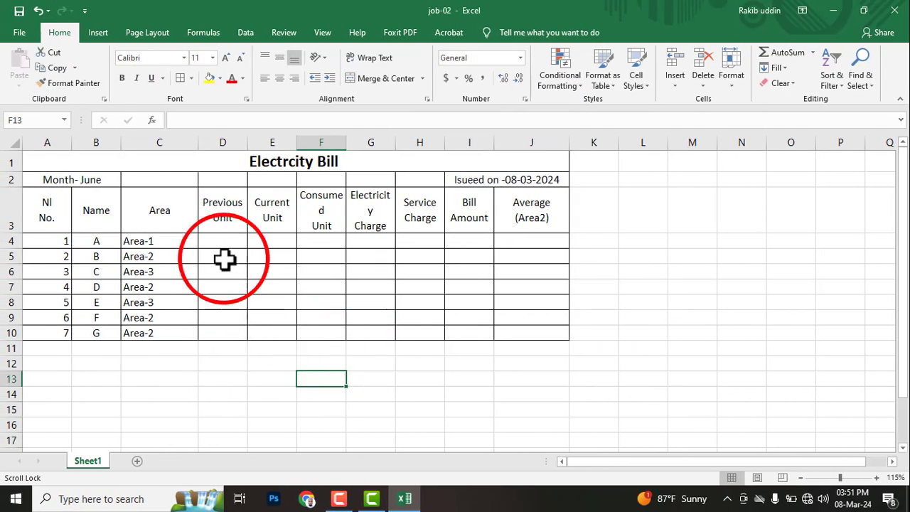
Widen columns D and E and enter previous readings 5512 in D4 and 79 in D5
left_click_drag(248, 135, 334, 138)
left_click(217, 244)
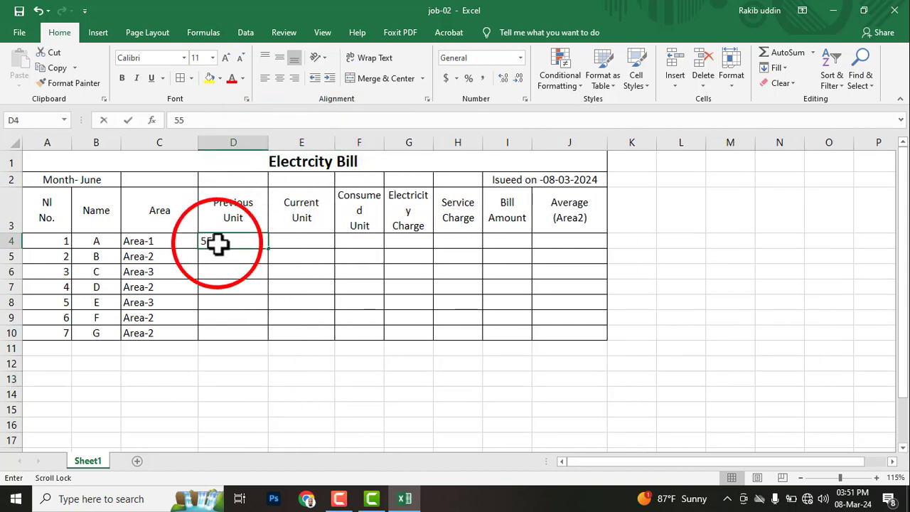
key("Return")
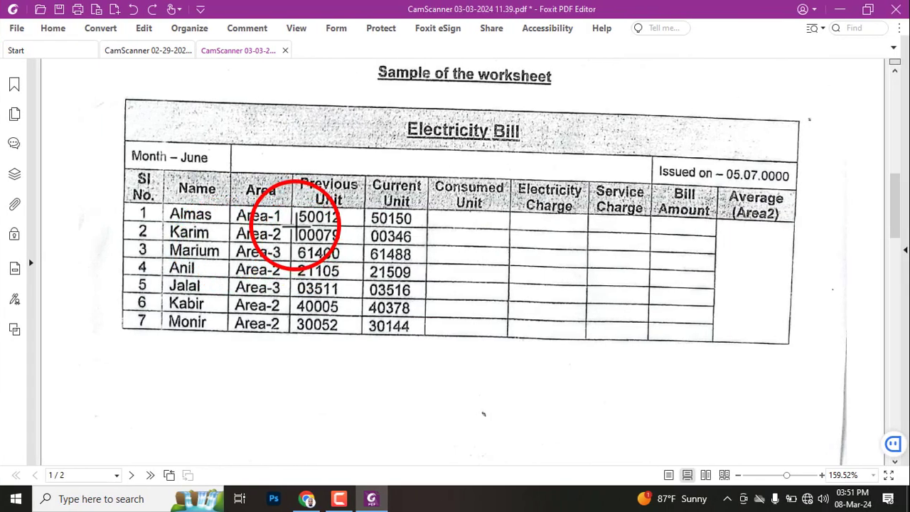
left_click_drag(295, 227, 346, 244)
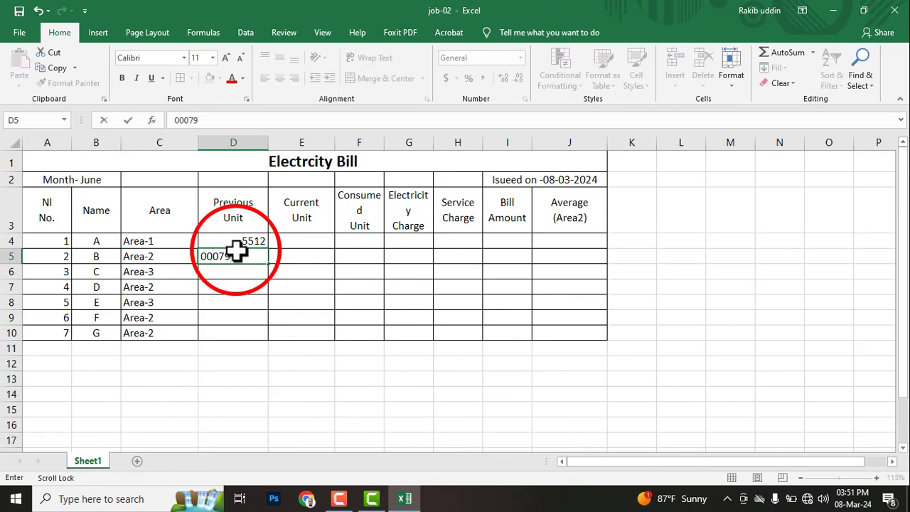
key("Return")
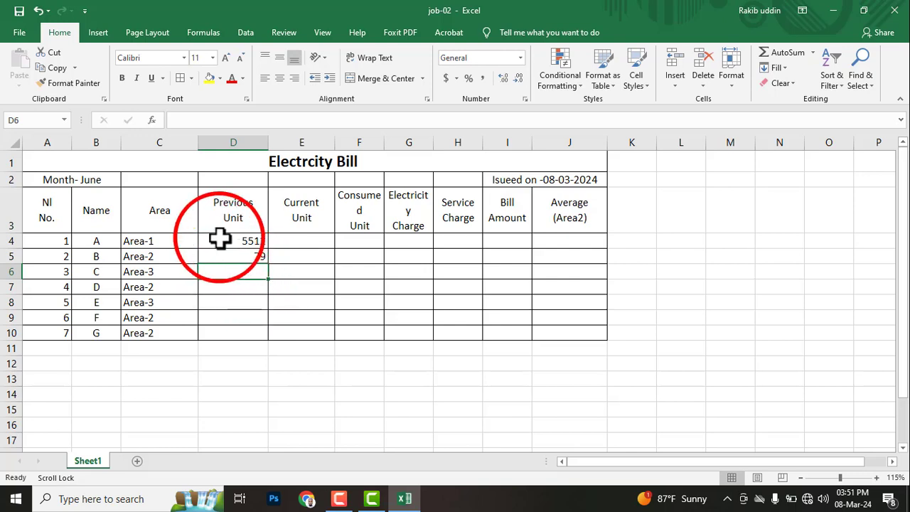
left_click_drag(220, 240, 297, 333)
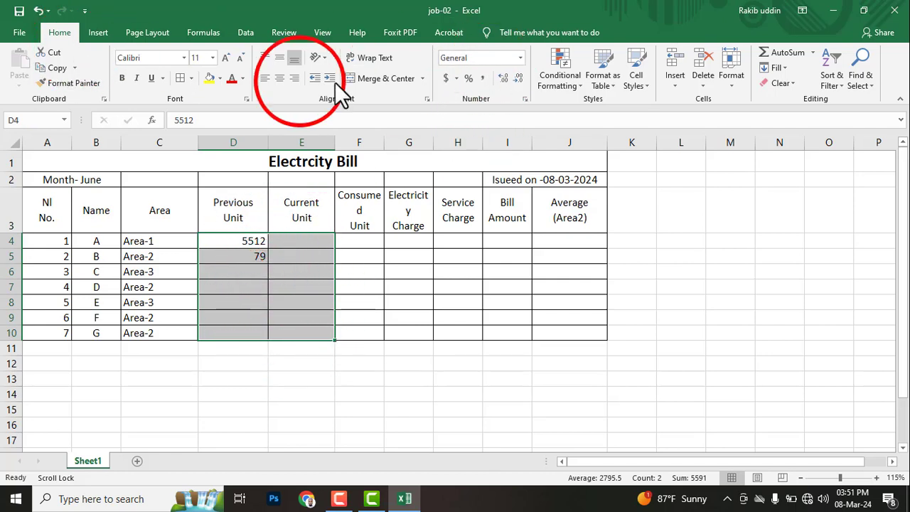
Format the unit cells D4:E10 as Text and centre them
left_click(520, 59)
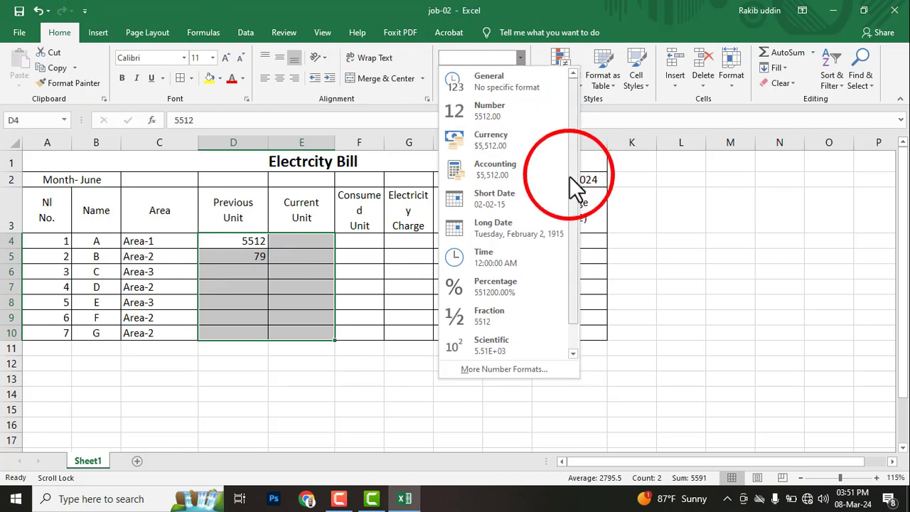
left_click_drag(570, 177, 574, 239)
left_click(474, 352)
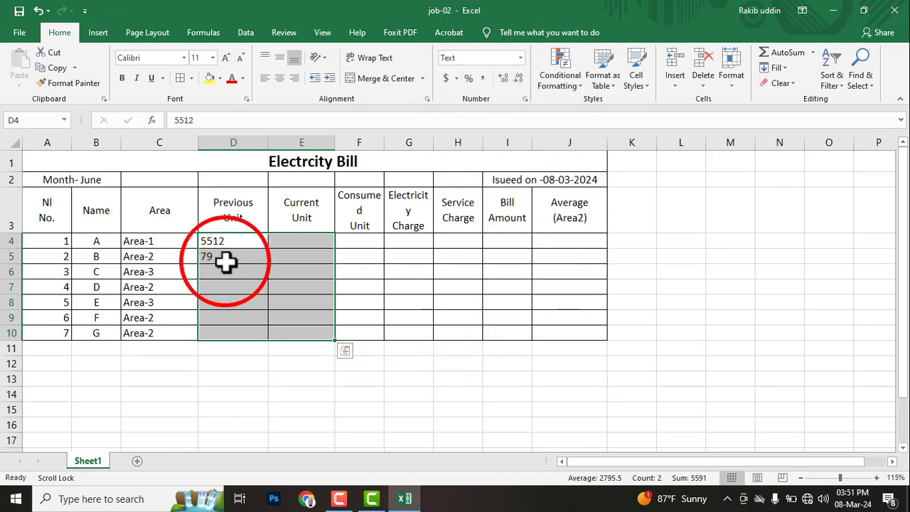
left_click(277, 77)
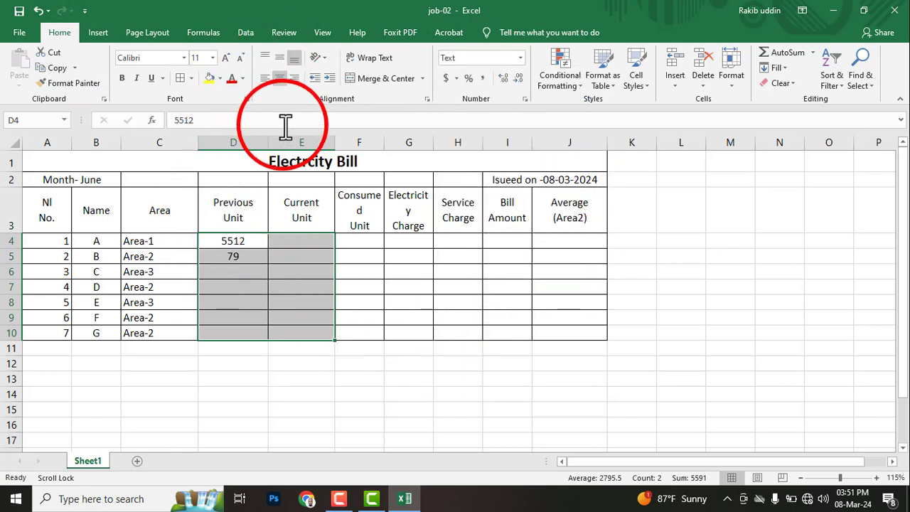
Restore 00079 in D5 and enter 61400, 21105, 03511, 40005, 30052 in D6:D10
double_click(227, 256)
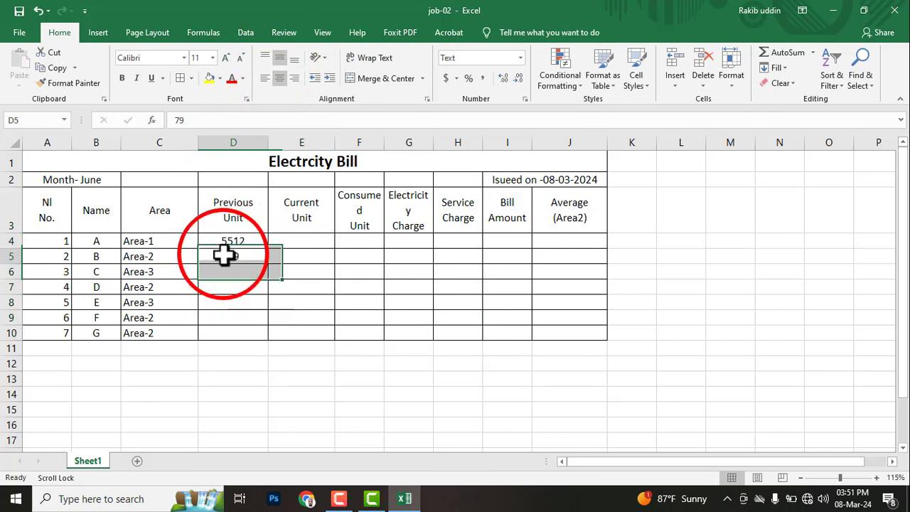
type("000")
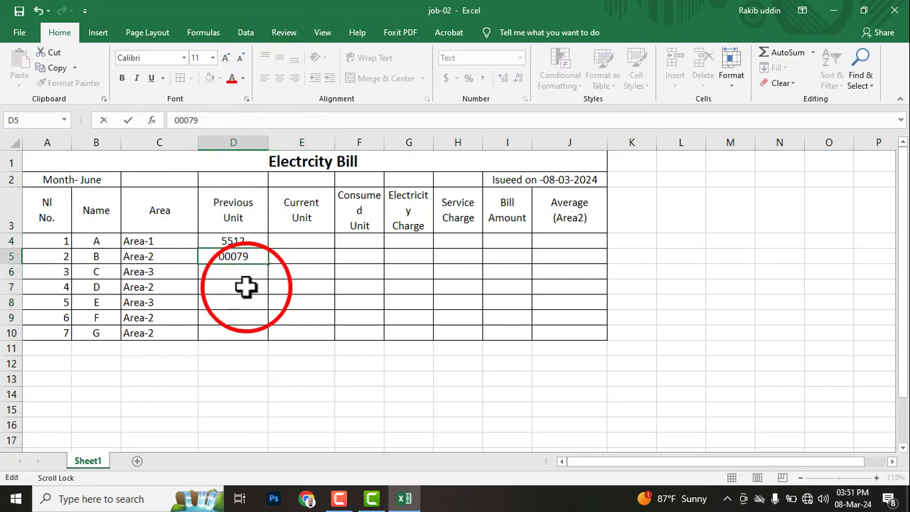
left_click(238, 272)
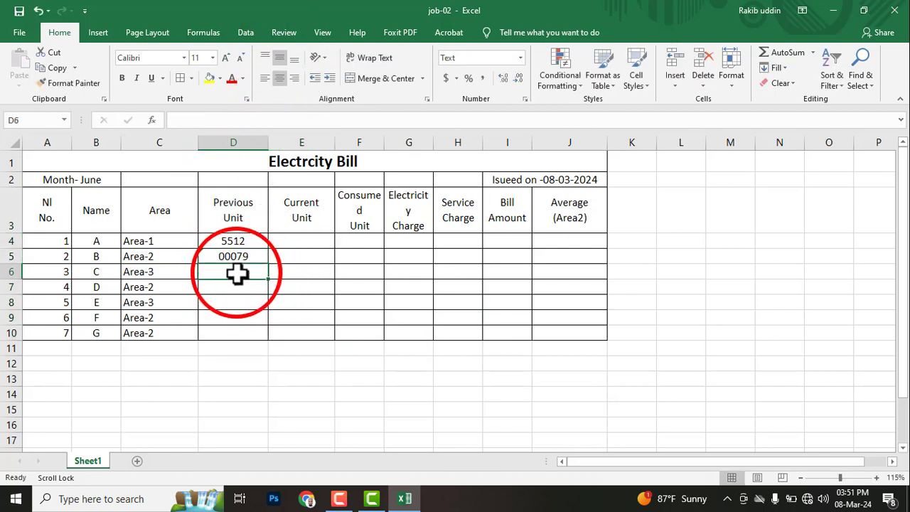
type("61400")
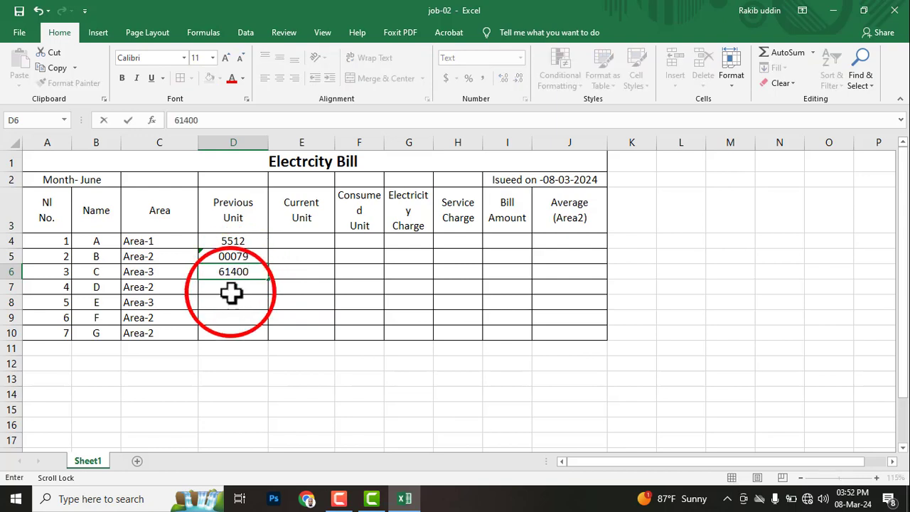
left_click(233, 294)
type("211")
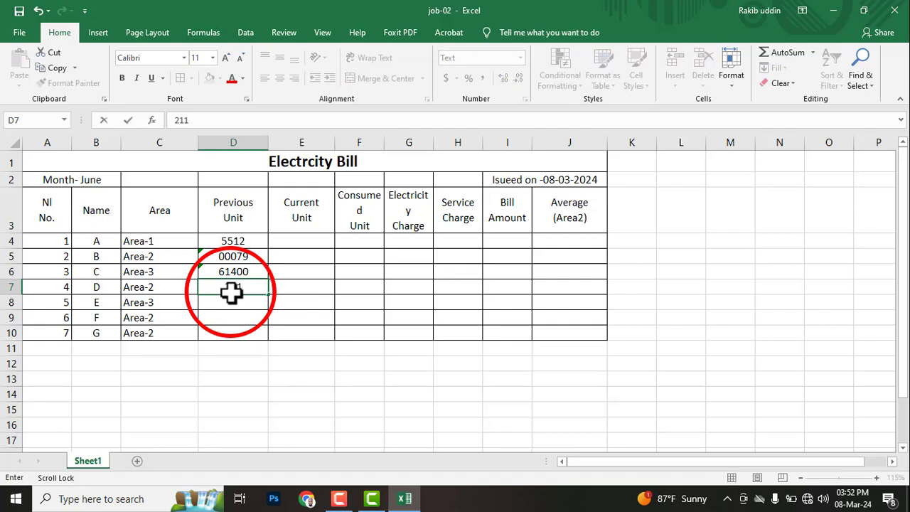
type("05")
key("Return")
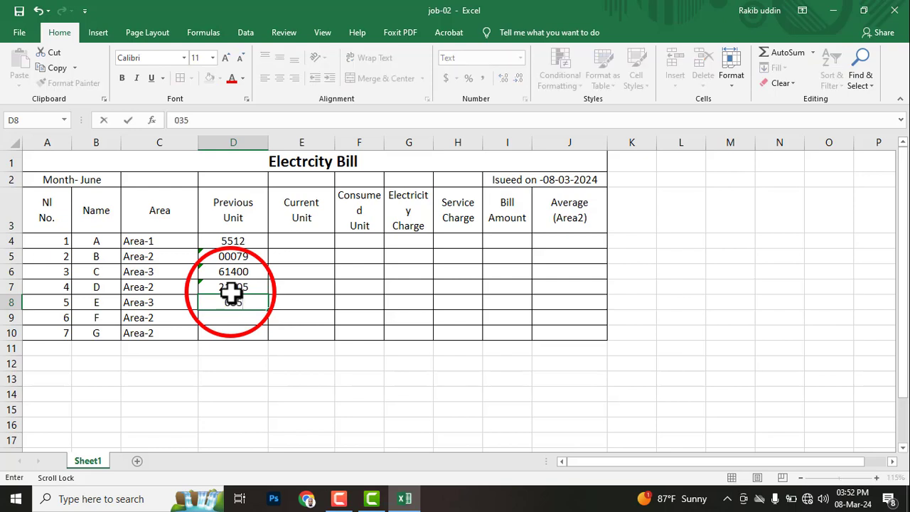
key("Return")
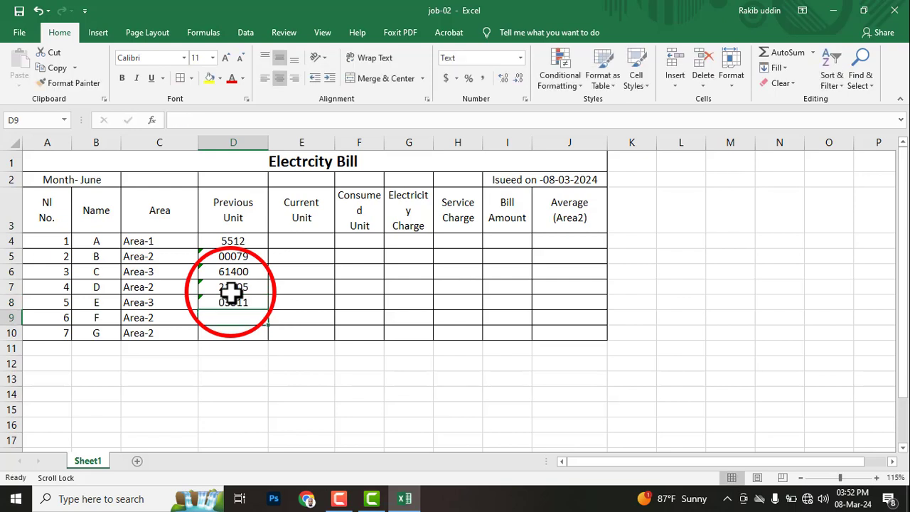
type("40005")
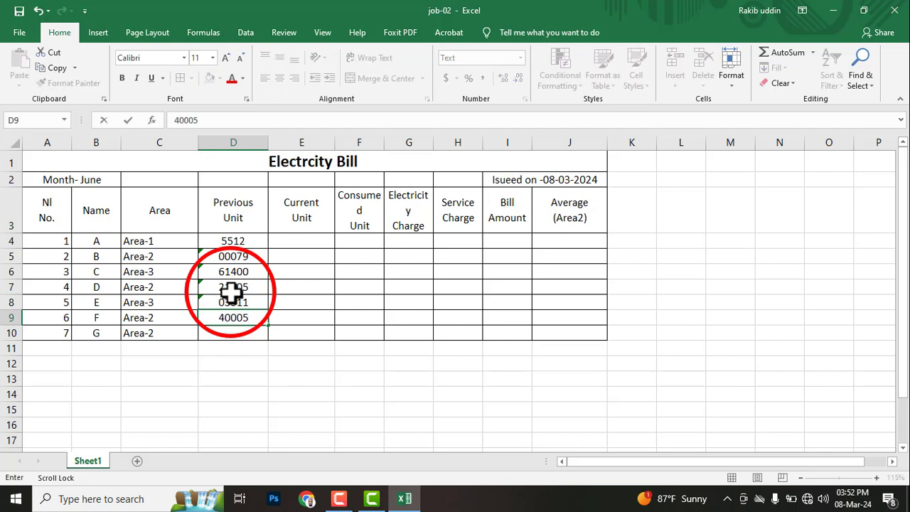
key("Return")
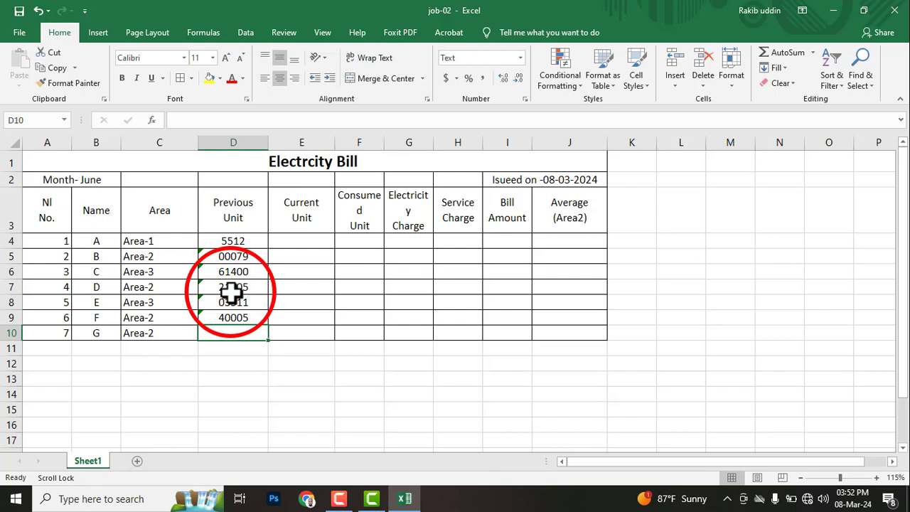
type("300")
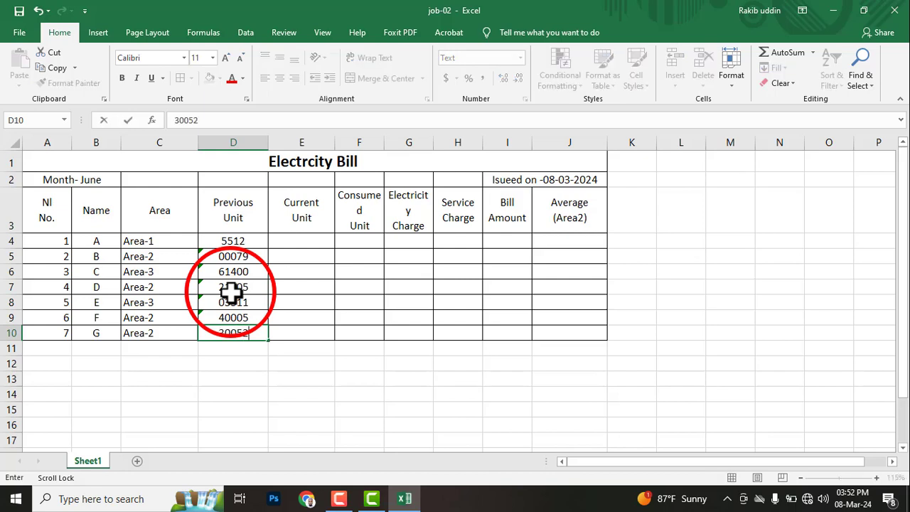
type("52")
Enter current readings 50150, 00346, 61488, 21509 in E4:E7
left_click(288, 241)
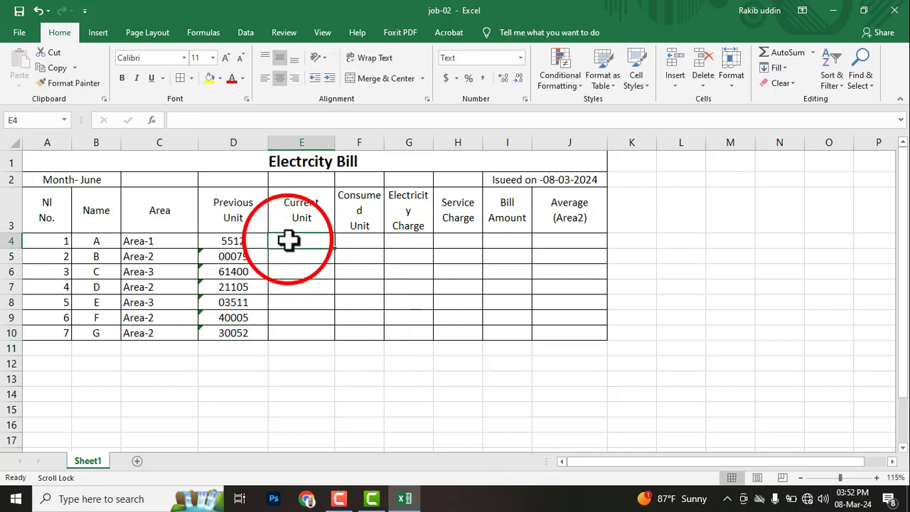
left_click_drag(232, 212, 220, 331)
left_click(304, 241)
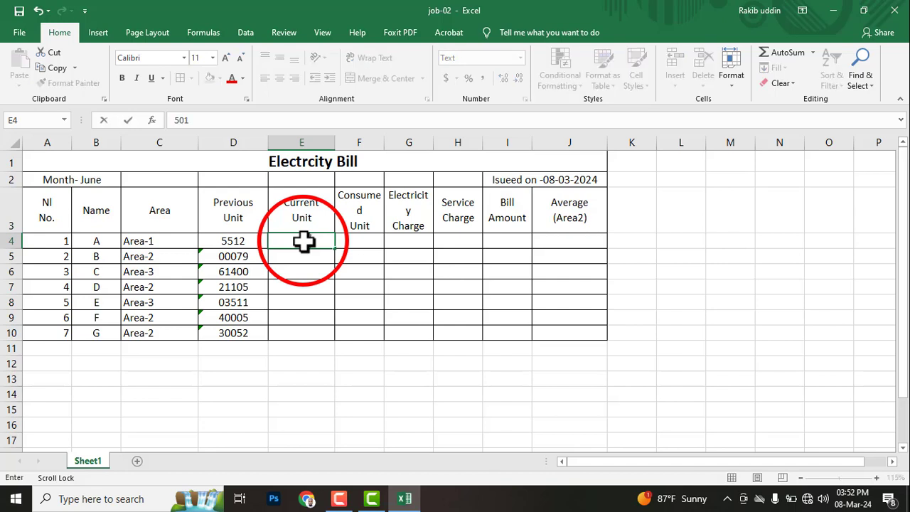
left_click(290, 260)
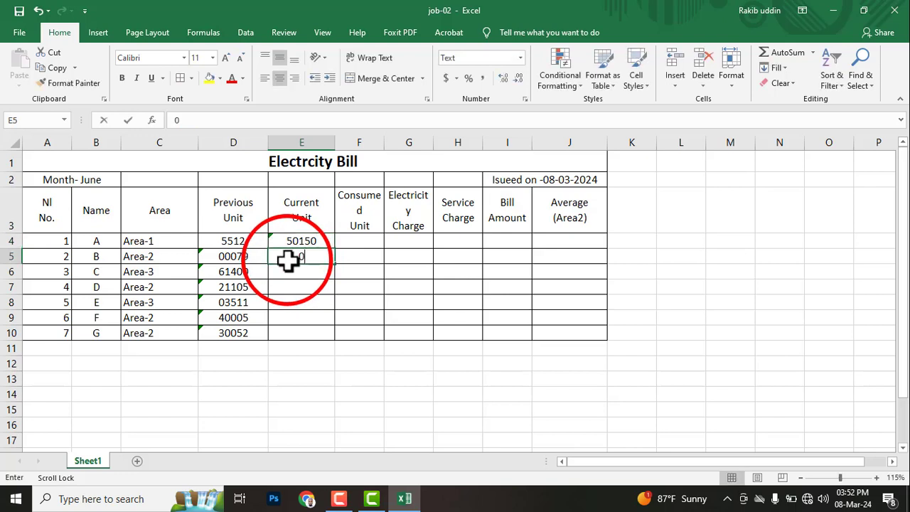
type("003")
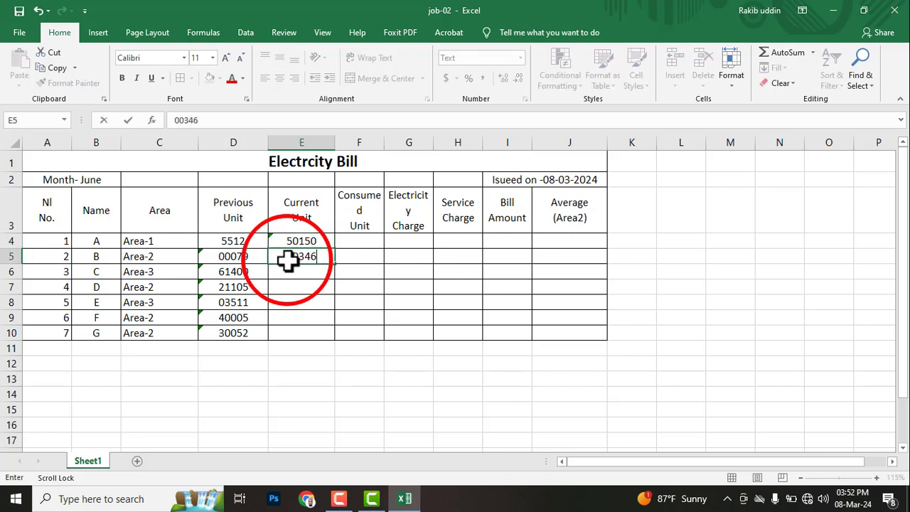
type("46")
key("Return")
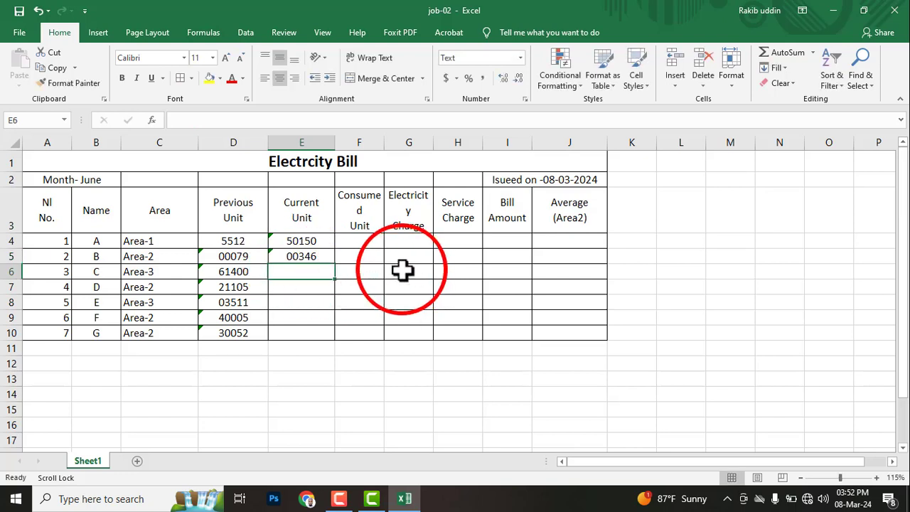
type("61488")
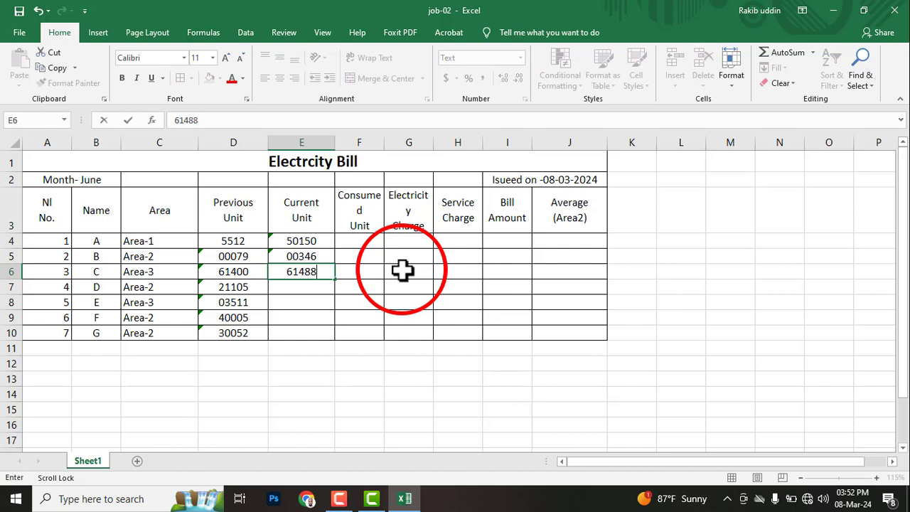
key("Return")
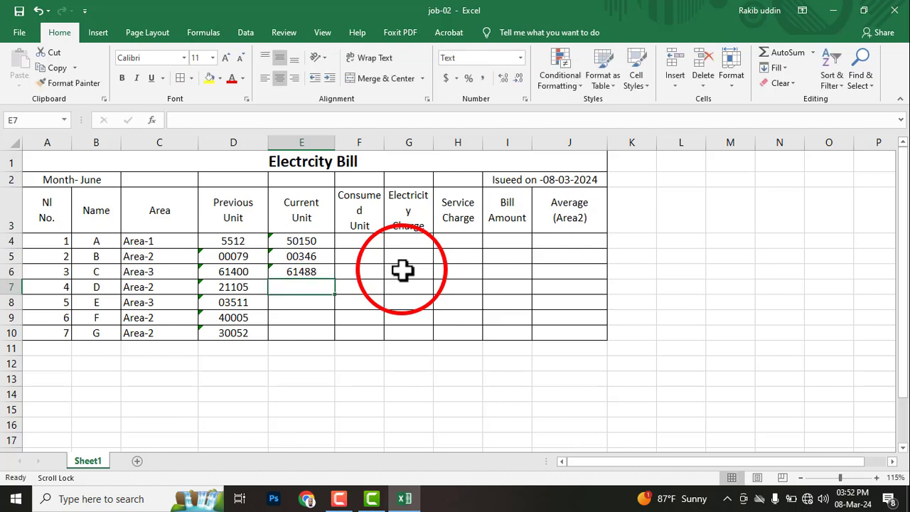
type("2150")
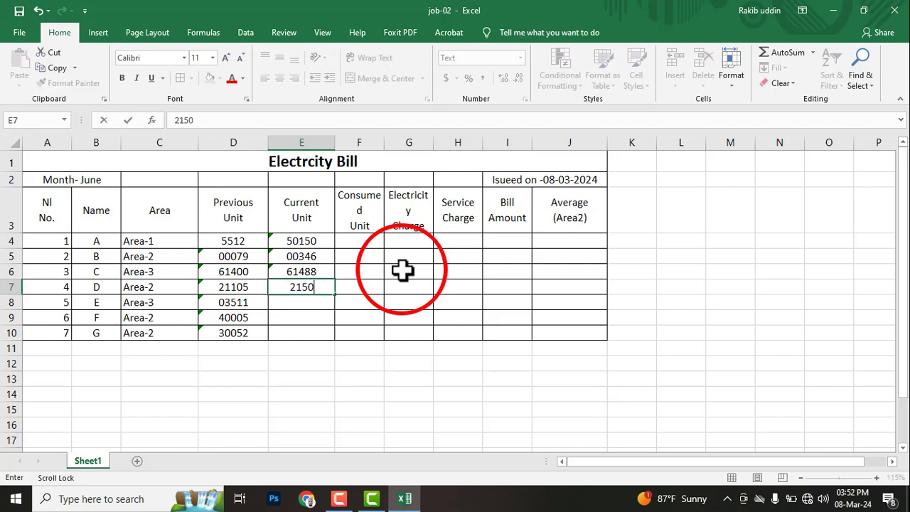
type("9")
key("Return")
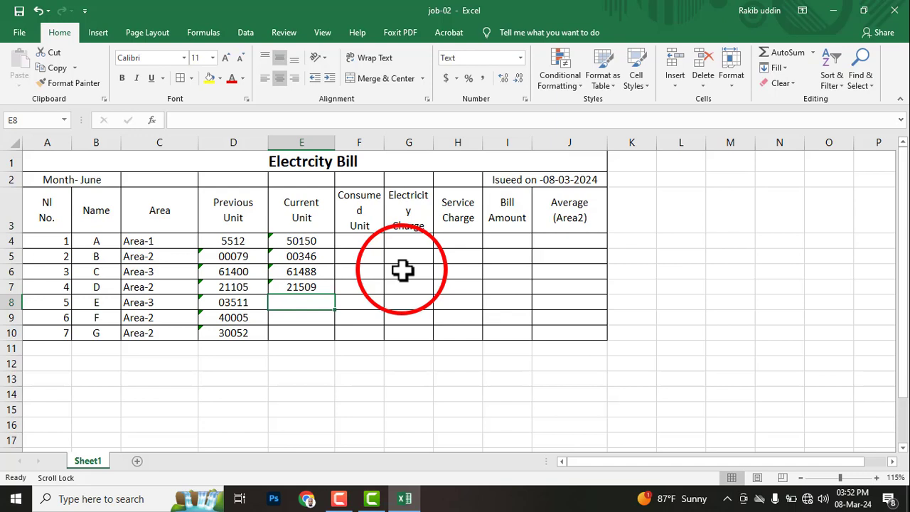
Enter E8 corrected to 03516, then 40378 and 30144 in E9:E10
type("03511")
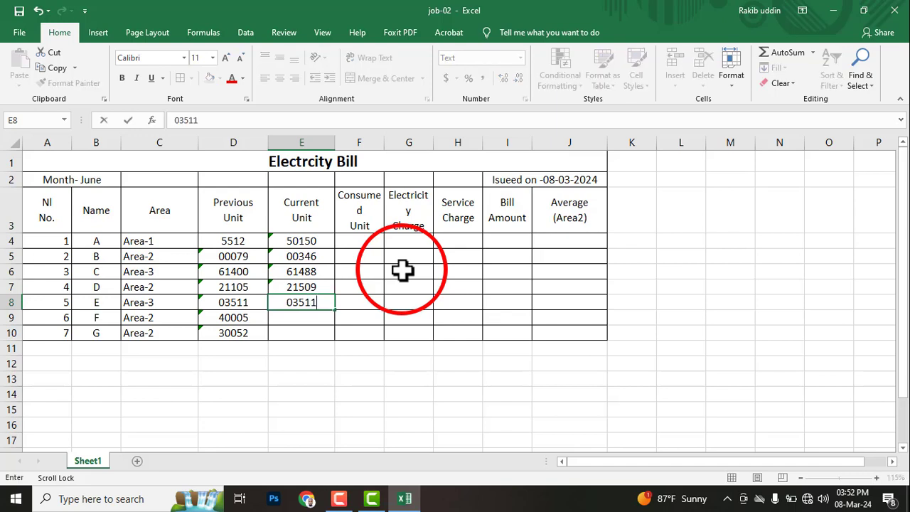
type("6")
key("Return")
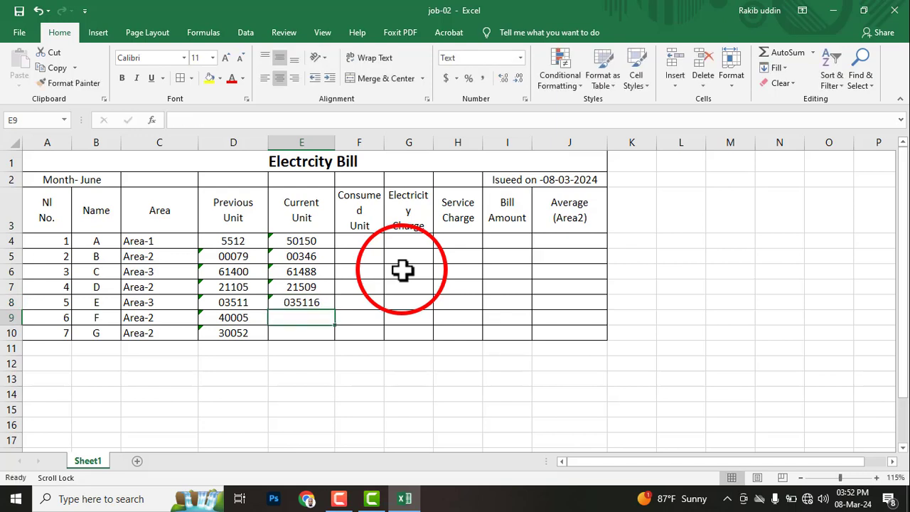
left_click(316, 303)
double_click(321, 306)
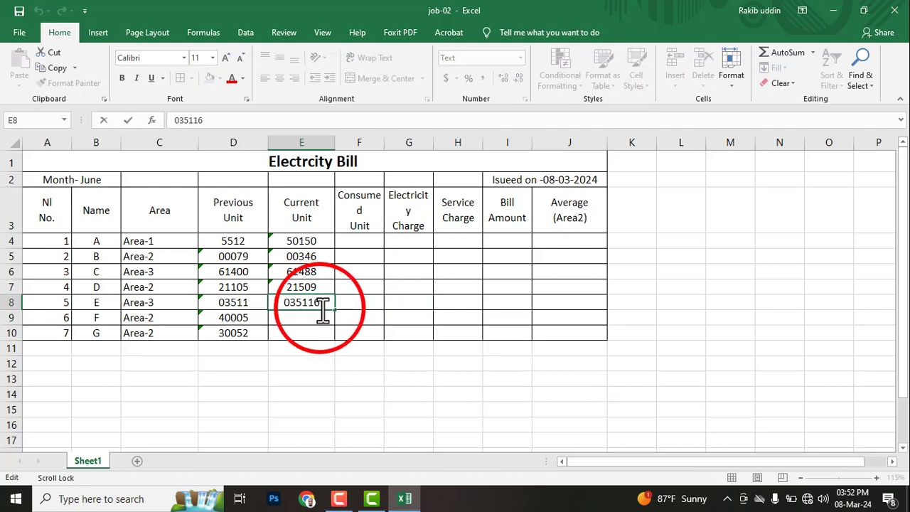
key("Return")
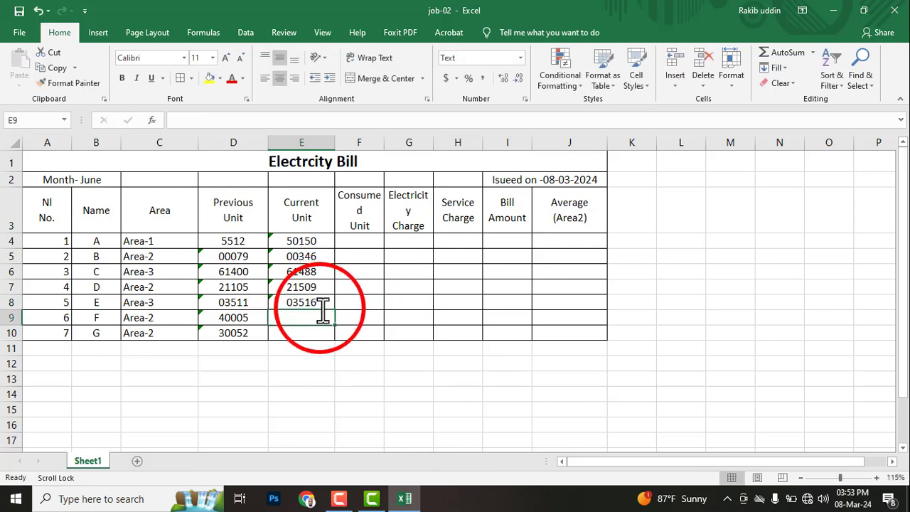
type("40378")
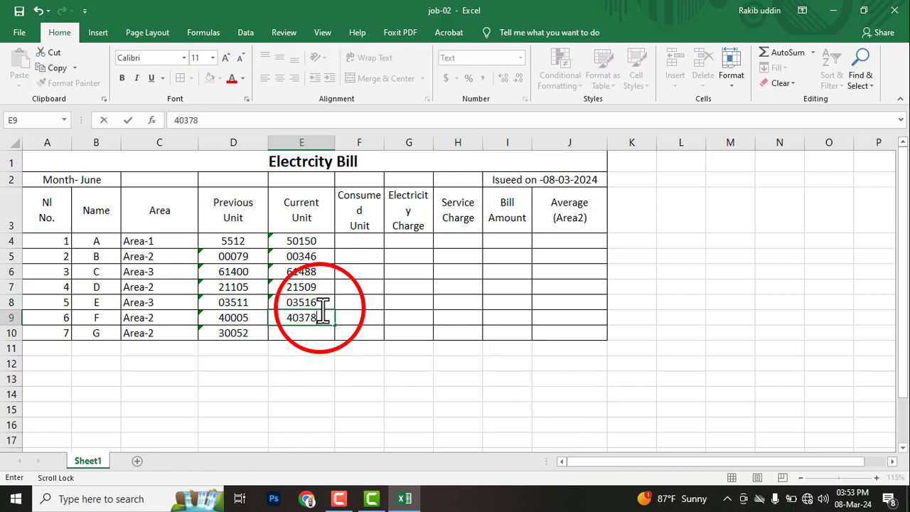
key("Return")
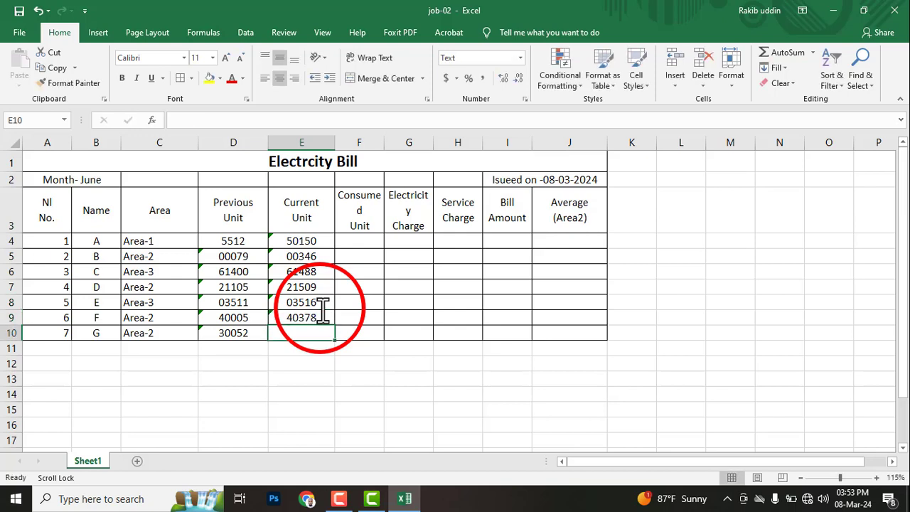
type("30")
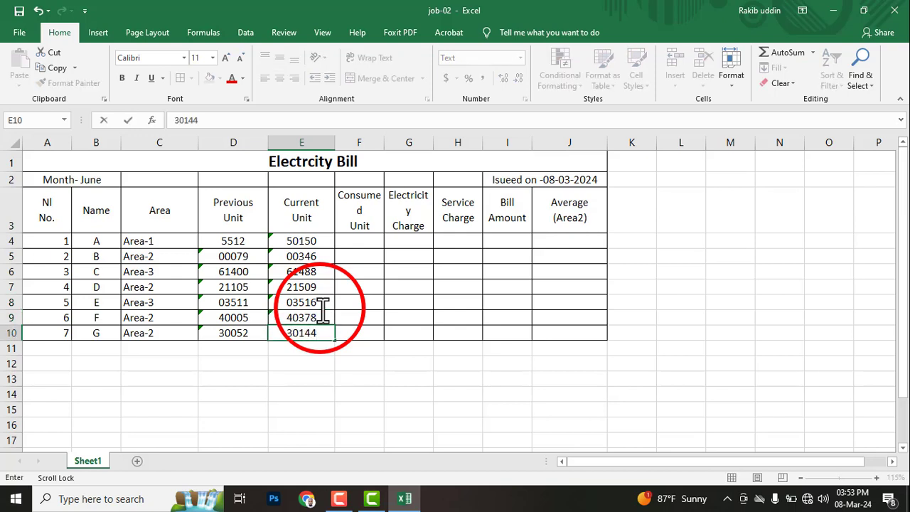
type("144")
key("Return")
Resize column F so the Consumed Unit heading fits on one line
left_click_drag(384, 143, 589, 147)
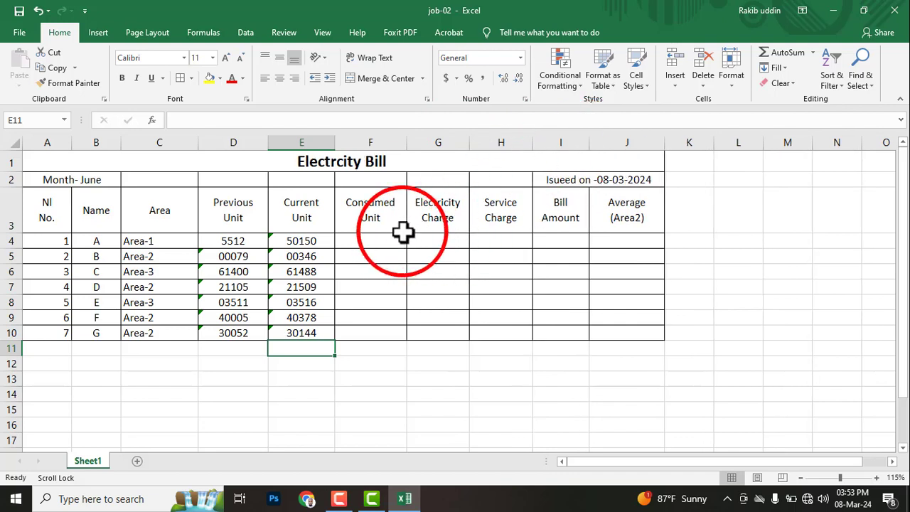
left_click_drag(406, 146, 380, 146)
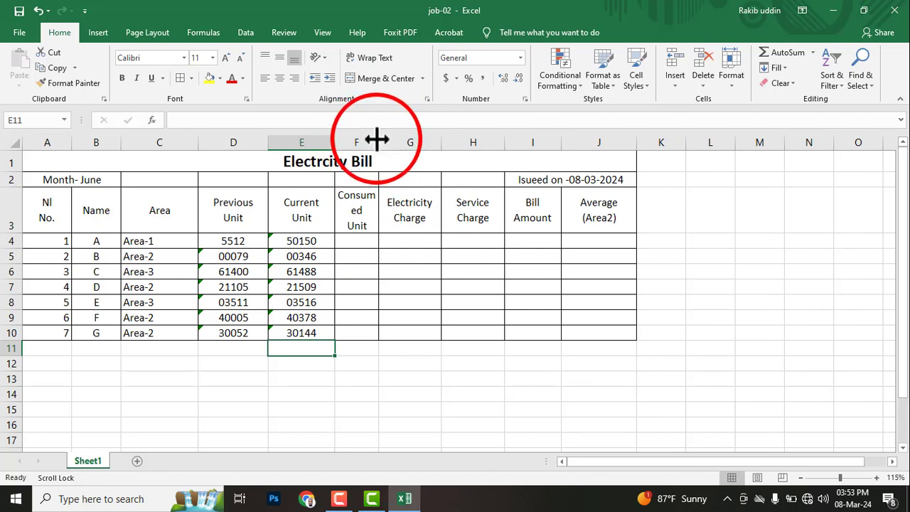
left_click_drag(380, 139, 399, 139)
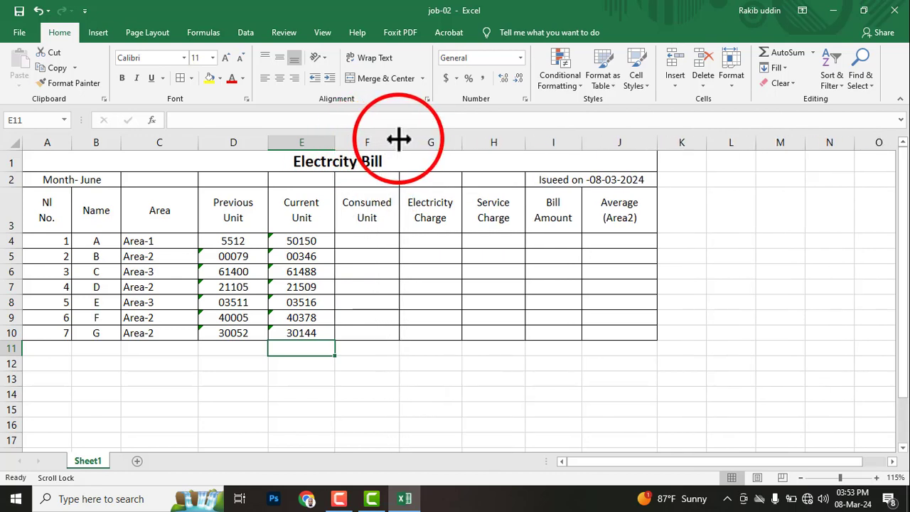
left_click(355, 240)
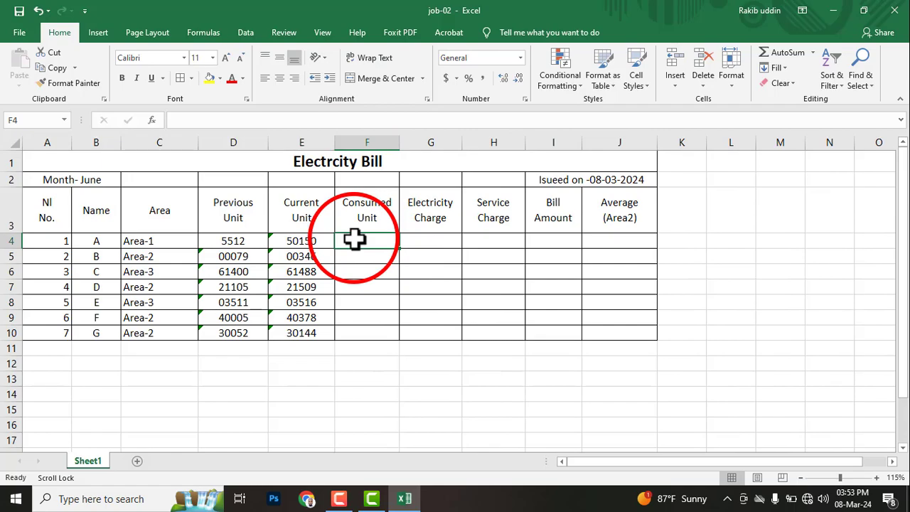
key("alt+Tab")
Scroll the PDF to the Unit Consumed heading and briefly outline it
scroll(288, 295, "up", 5)
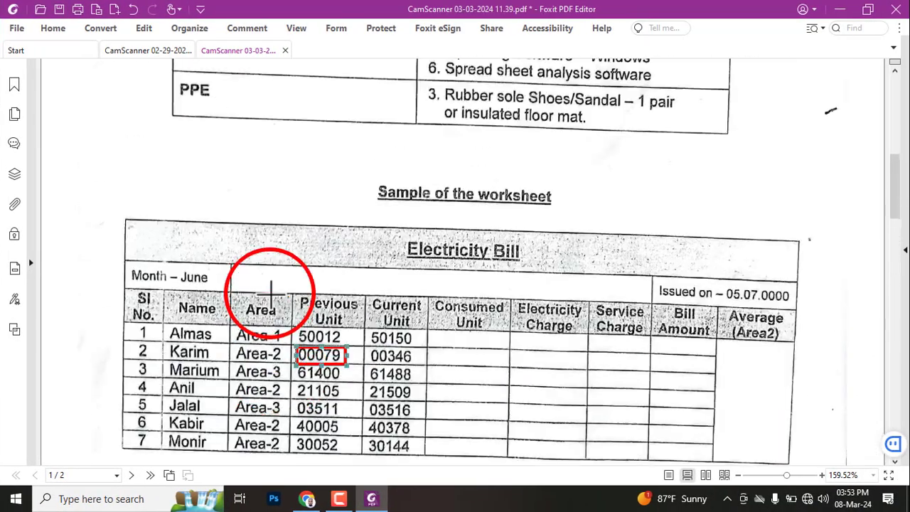
scroll(272, 293, "up", 8)
scroll(281, 301, "down", 3)
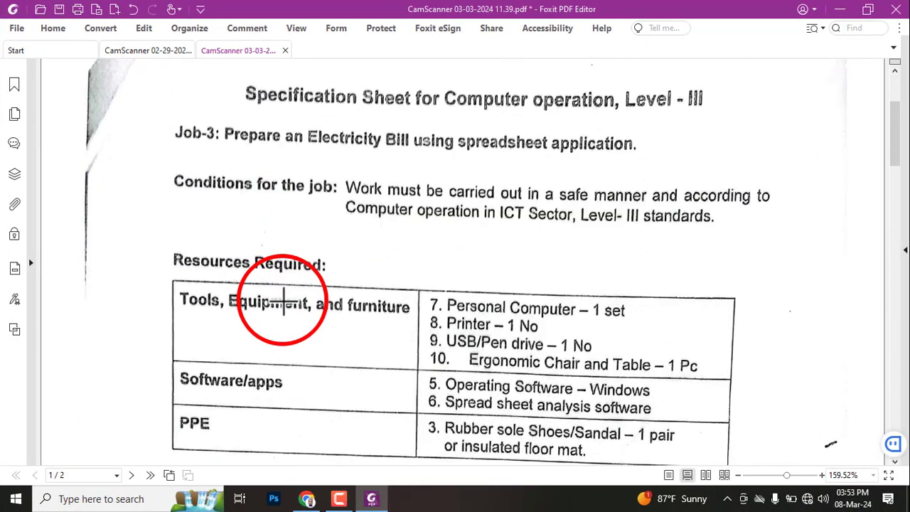
scroll(283, 302, "down", 10)
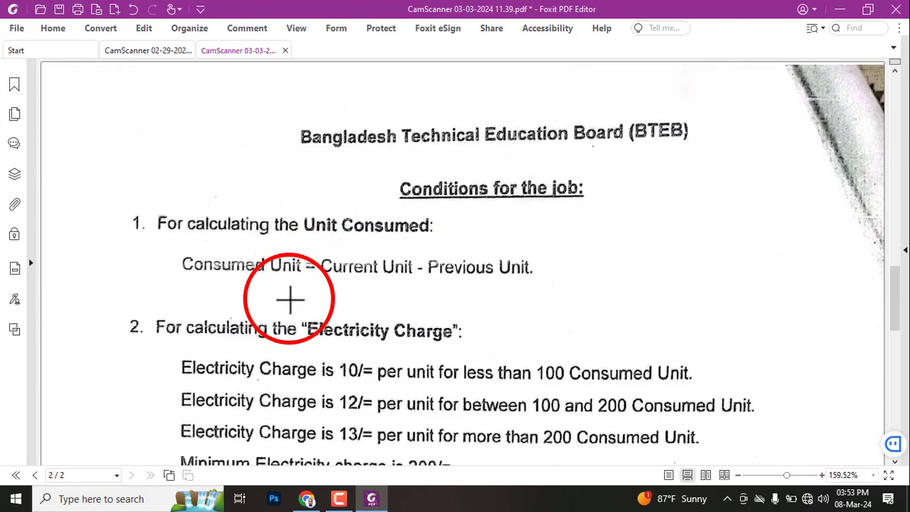
scroll(289, 299, "up", 2, "ctrl")
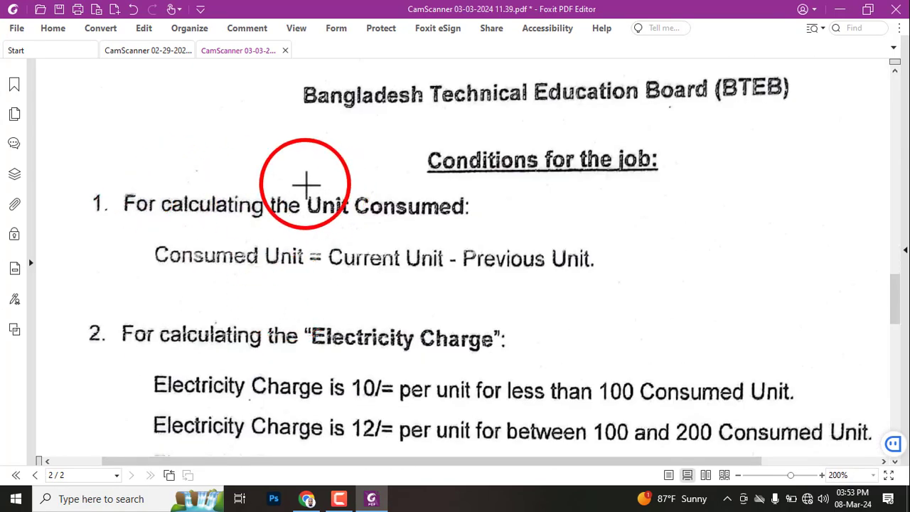
mouse_move(305, 187)
left_mouse_down()
mouse_move(496, 211)
mouse_move(495, 220)
left_mouse_up()
key("Delete")
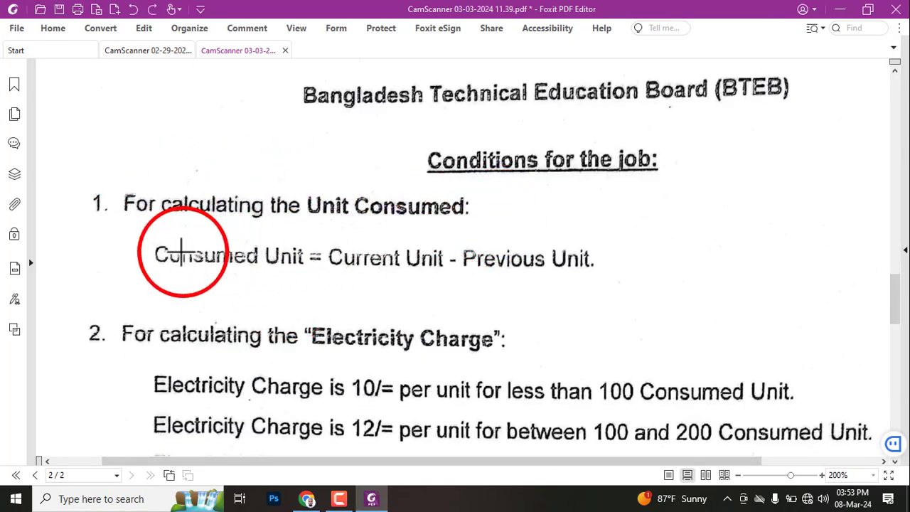
Outline the Consumed Unit = Current Unit - Previous Unit line, then go back to Excel
mouse_move(317, 234)
left_mouse_down()
mouse_move(330, 249)
mouse_move(460, 266)
mouse_move(614, 270)
mouse_move(612, 278)
left_mouse_up()
key("Delete")
key("alt+Tab")
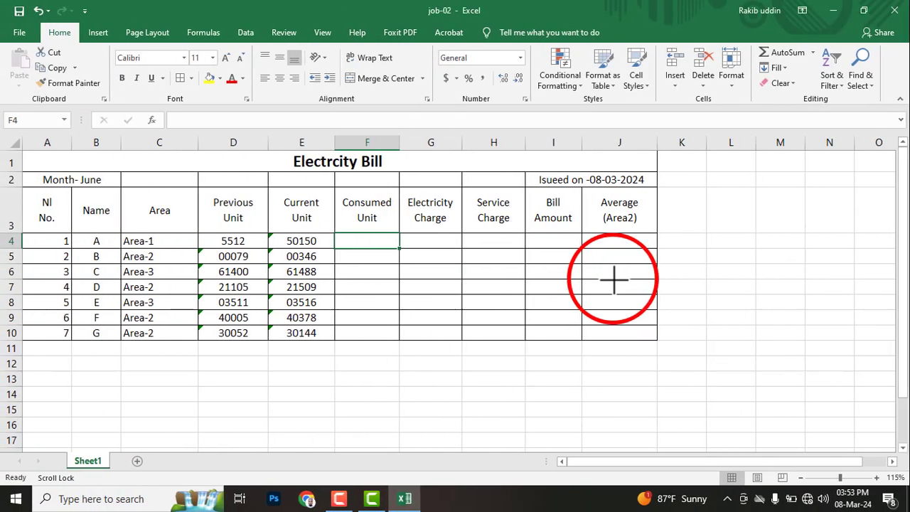
Enter =E4-D4 in F4 and fill the consumed-unit formula down to F10
scroll(39, 206, "up", 2)
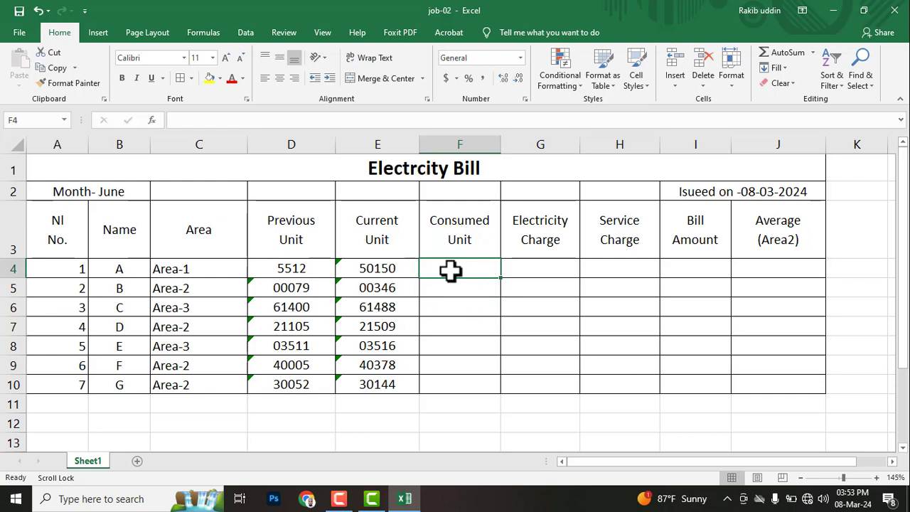
type("=")
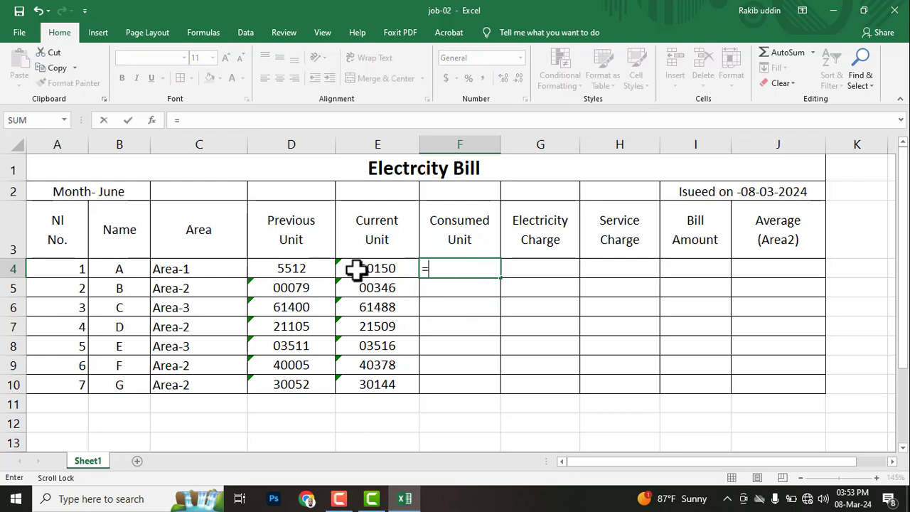
left_click(373, 269)
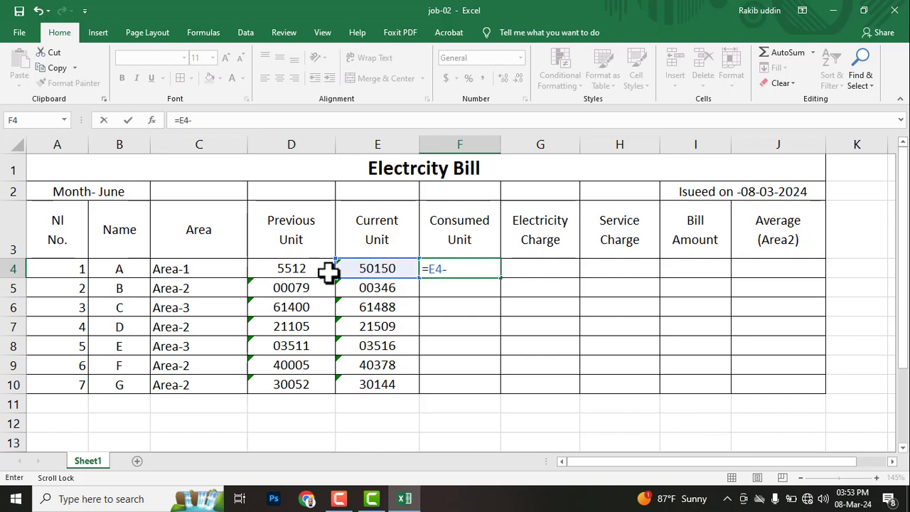
type("-")
left_click(303, 269)
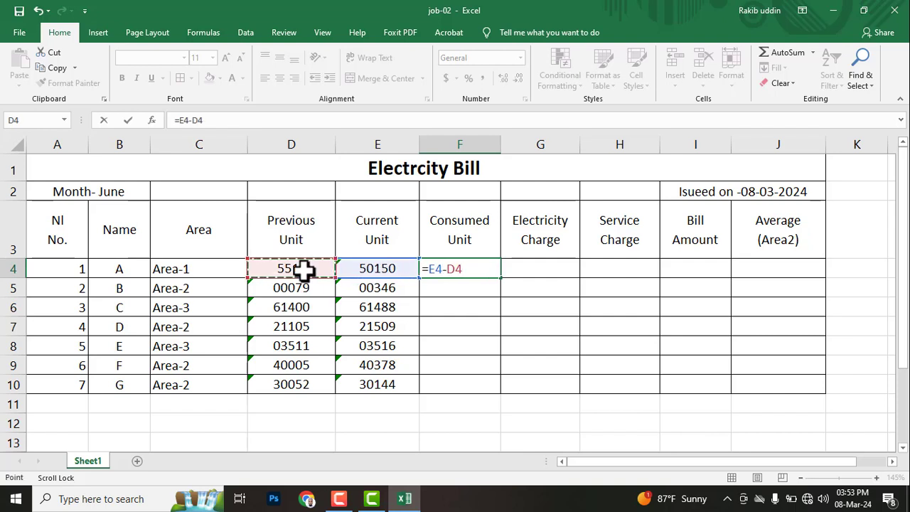
key("Return")
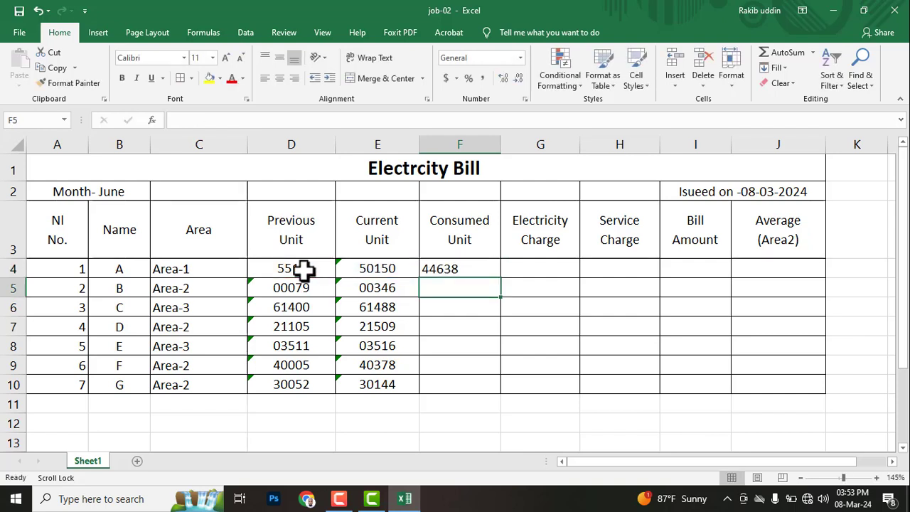
left_click(455, 269)
left_click_drag(501, 278, 498, 391)
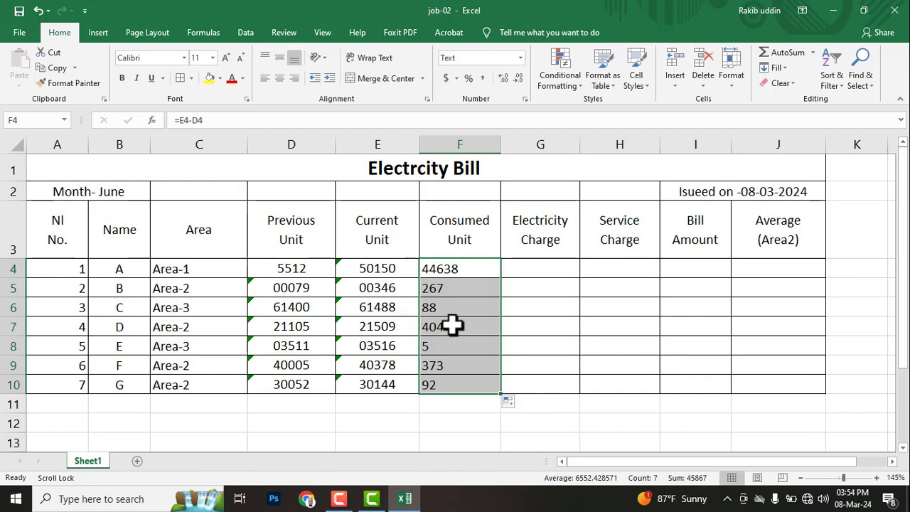
Correct D4's previous unit to 50012 and select F4:F10 to check totals
double_click(299, 270)
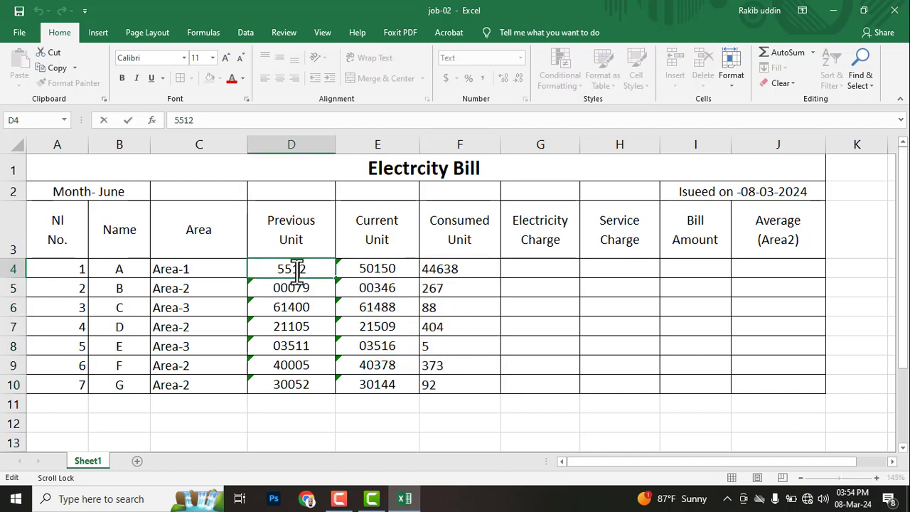
left_click_drag(290, 269, 284, 269)
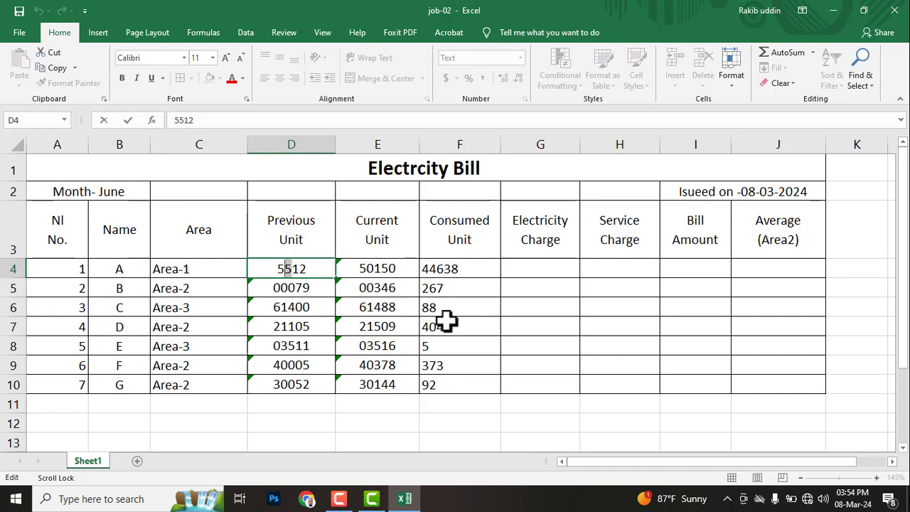
key("Return")
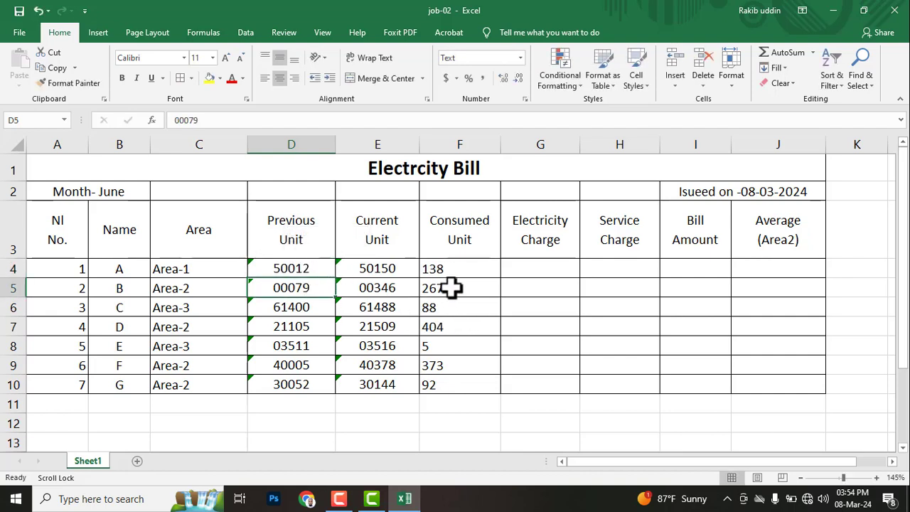
left_click_drag(443, 270, 441, 385)
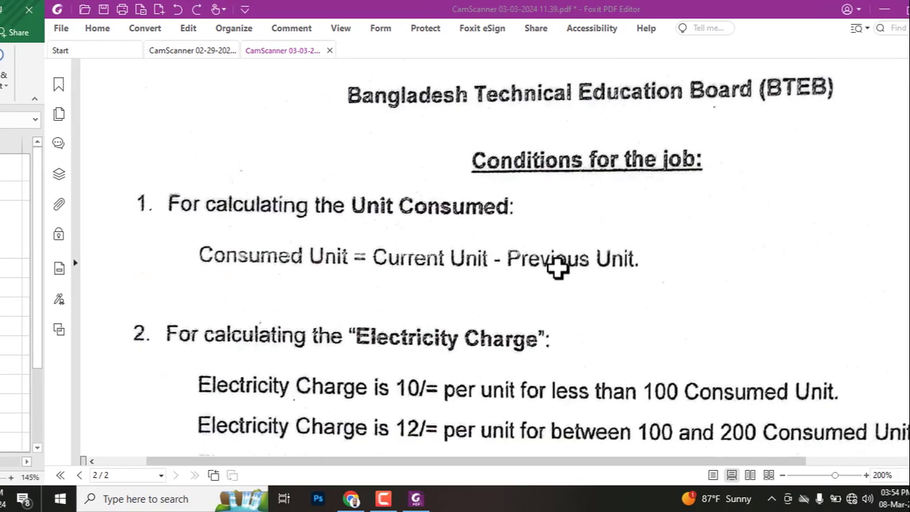
Outline the Electricity Charge heading and the 10/= per unit rate line in red
scroll(306, 254, "down", 5)
scroll(174, 203, "up", 1)
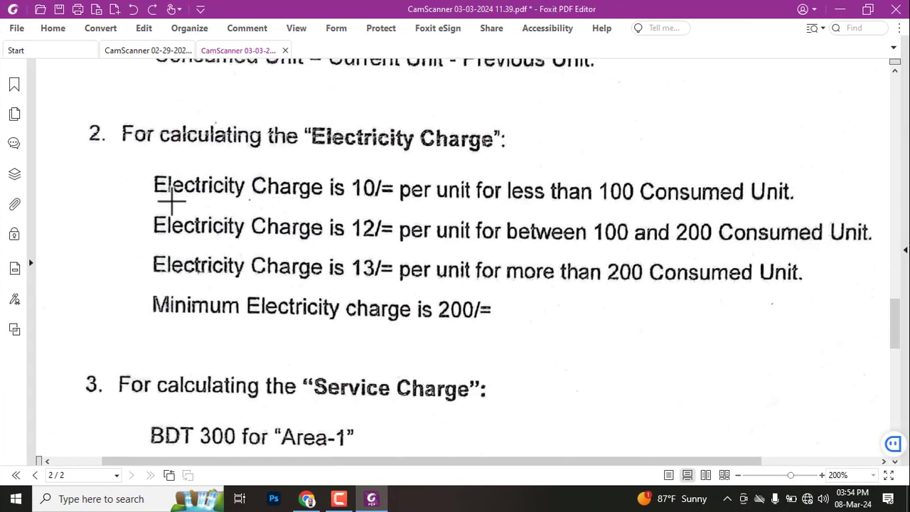
mouse_move(111, 106)
left_mouse_down()
mouse_move(144, 130)
mouse_move(555, 166)
left_mouse_up()
key("Delete")
mouse_move(132, 153)
left_mouse_down()
mouse_move(721, 258)
mouse_move(825, 212)
left_mouse_up()
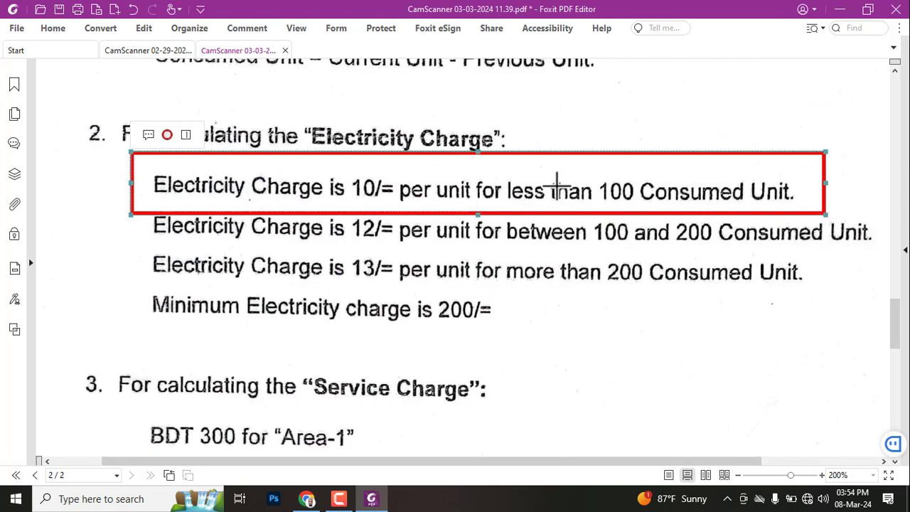
key("Delete")
Outline the 12/= and 13/= per unit rate lines in red, removing each box
mouse_move(149, 199)
left_mouse_down()
mouse_move(273, 226)
mouse_move(704, 233)
mouse_move(882, 255)
left_mouse_up()
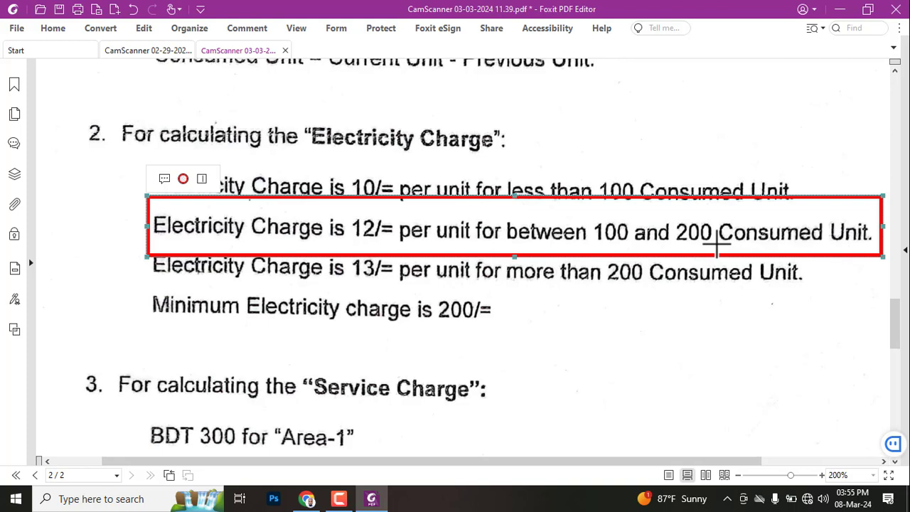
key("Delete")
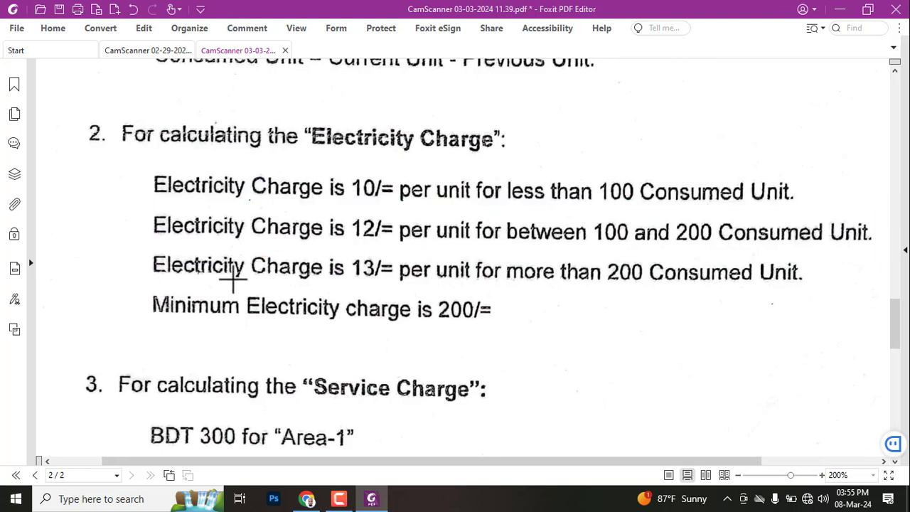
mouse_move(140, 241)
left_mouse_down()
mouse_move(488, 291)
mouse_move(773, 280)
mouse_move(829, 288)
mouse_move(834, 299)
left_mouse_up()
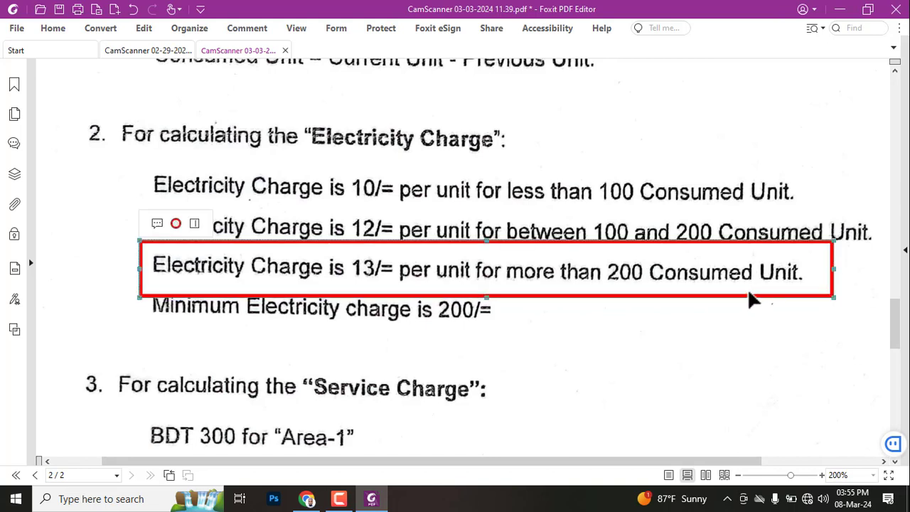
key("ctrl+z")
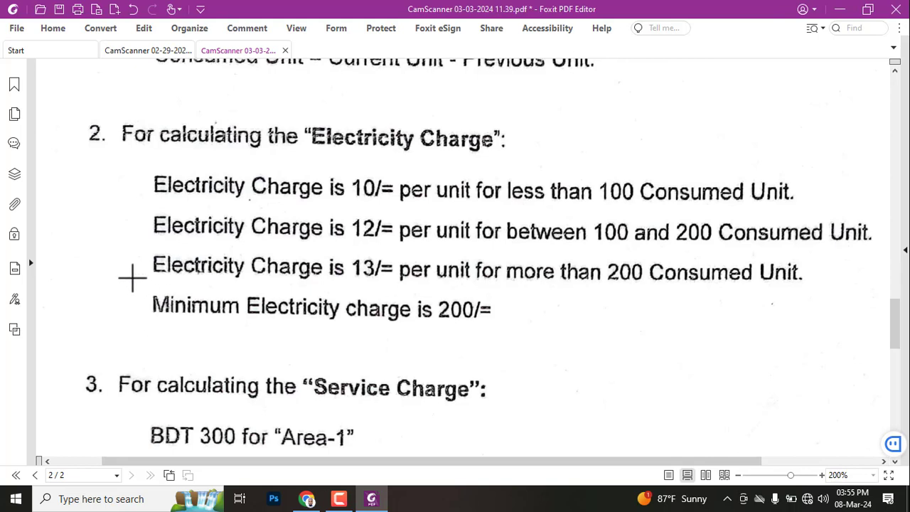
Outline the minimum 200/= charge line in red twice, deleting the box each time
left_click_drag(132, 280, 515, 347)
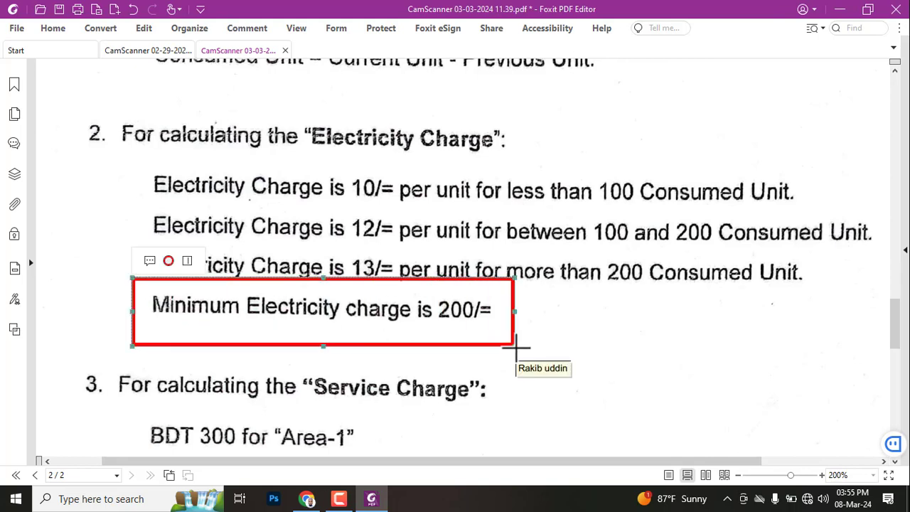
key("Delete")
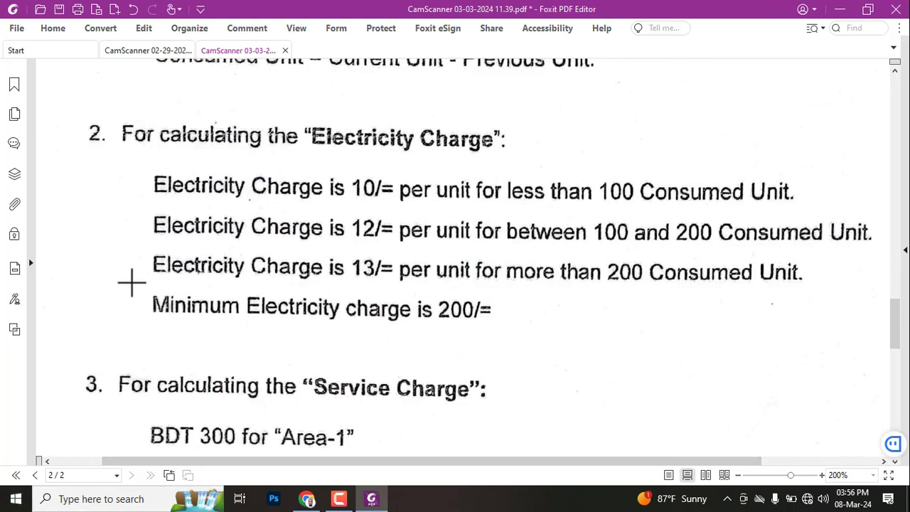
left_click_drag(132, 283, 525, 350)
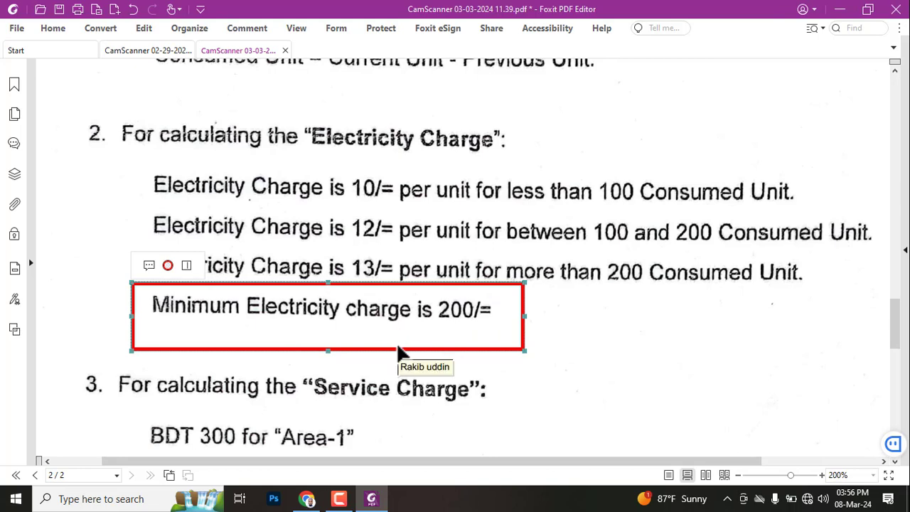
key("Delete")
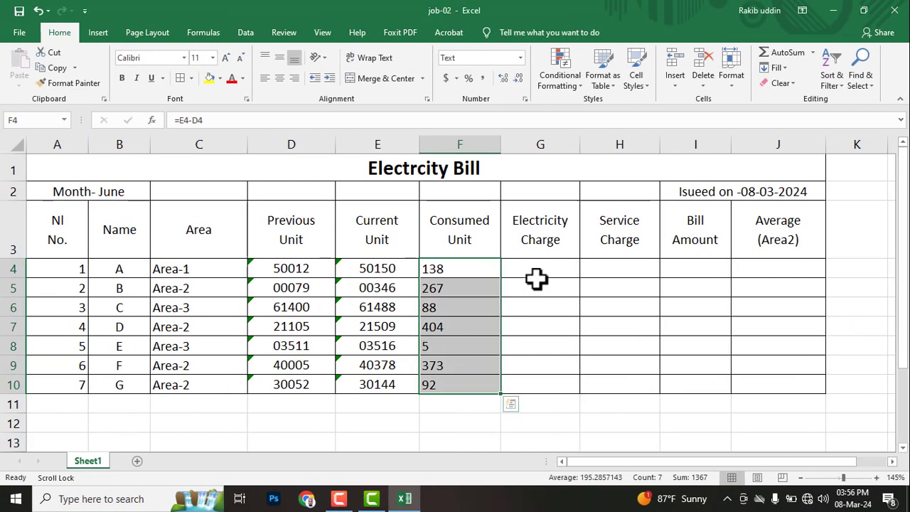
Start G4's formula as =MAX(200,IF( in the formula bar
left_click(537, 272)
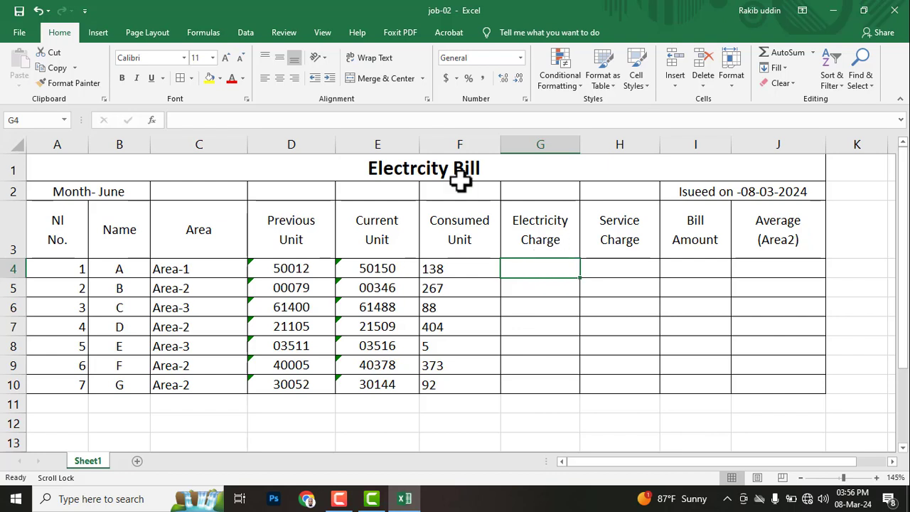
left_click(204, 121)
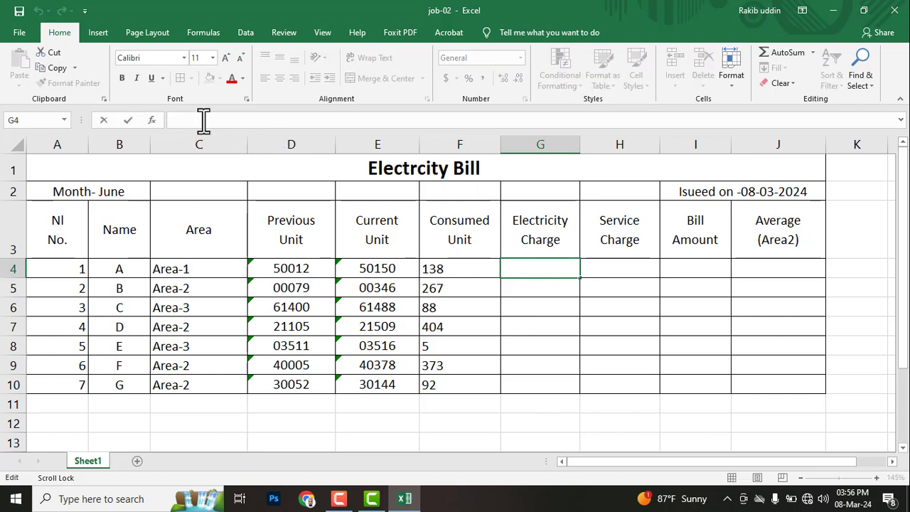
type("=")
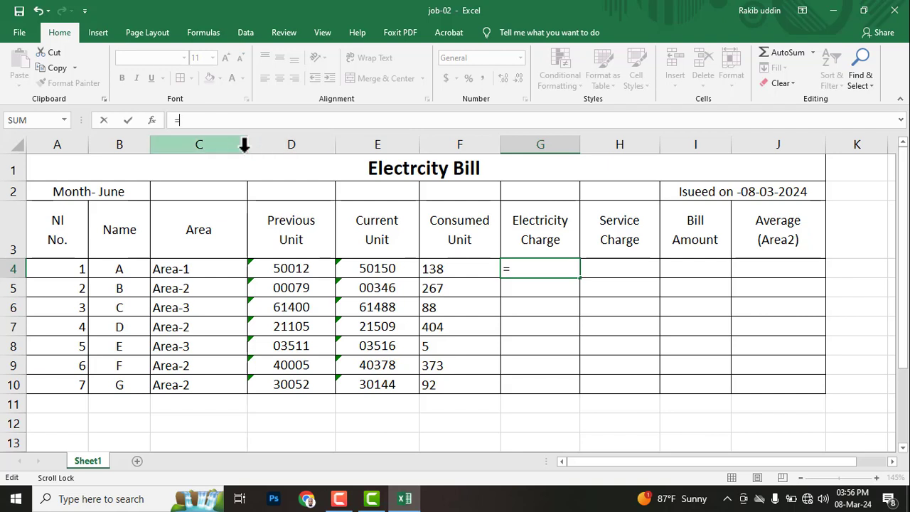
type("max")
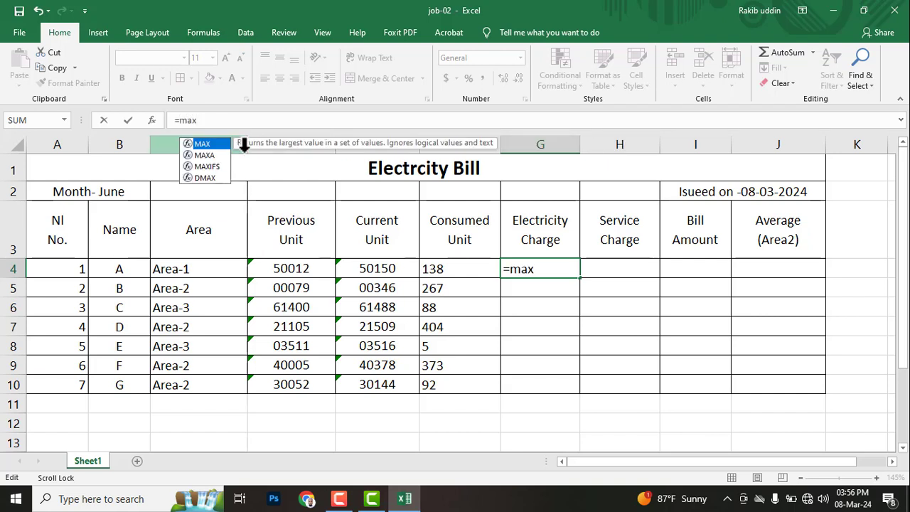
key("Tab")
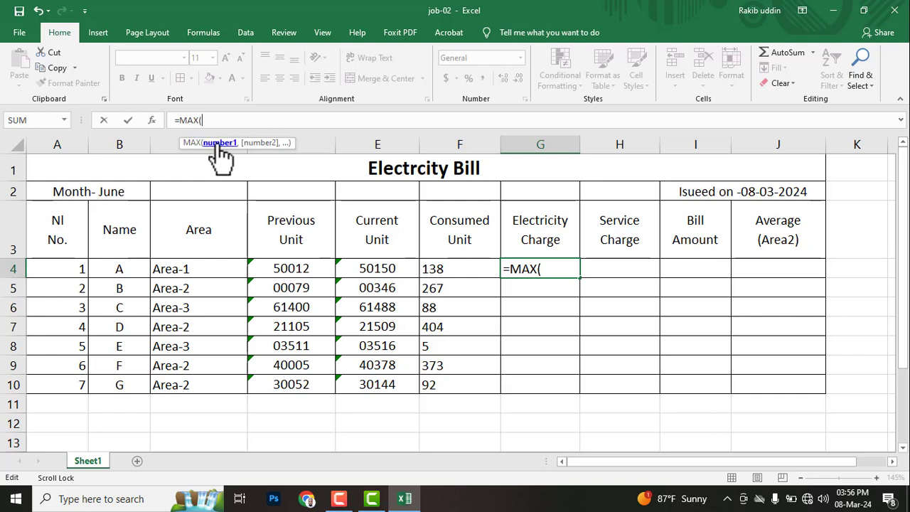
type("200,")
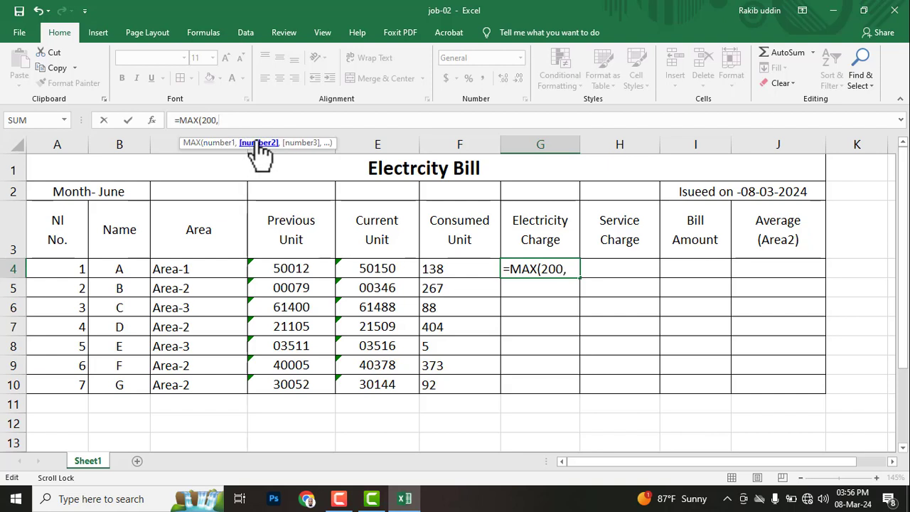
left_click(250, 118)
type("IF(")
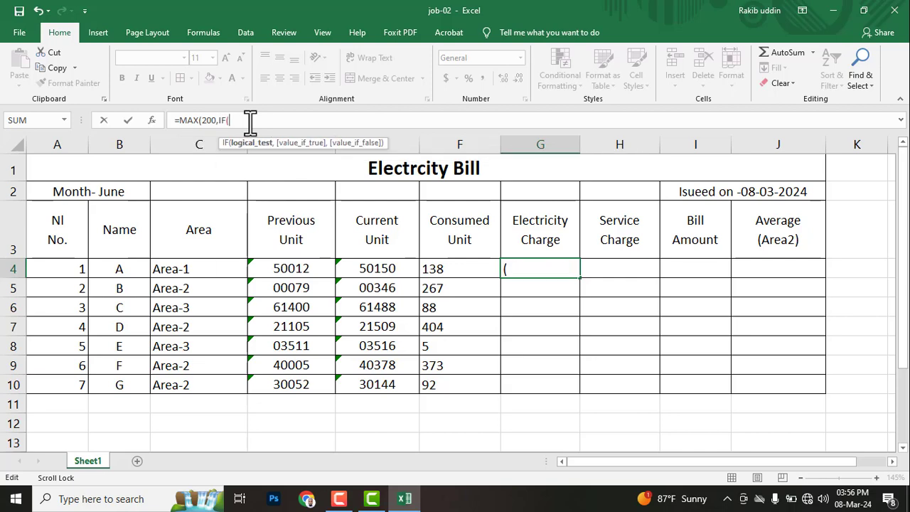
After checking the PDF rates, add F4>100,F4*10,IF( to G4's formula
key("alt+Tab")
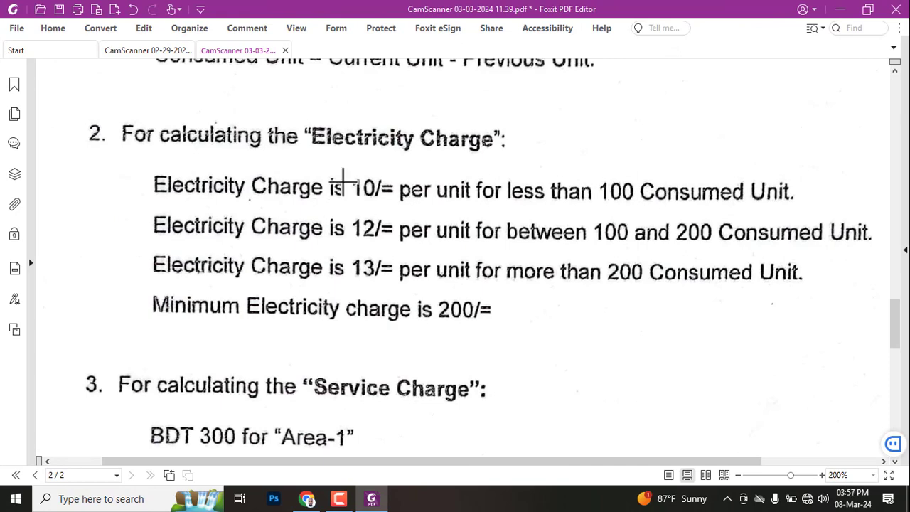
key("alt+Tab")
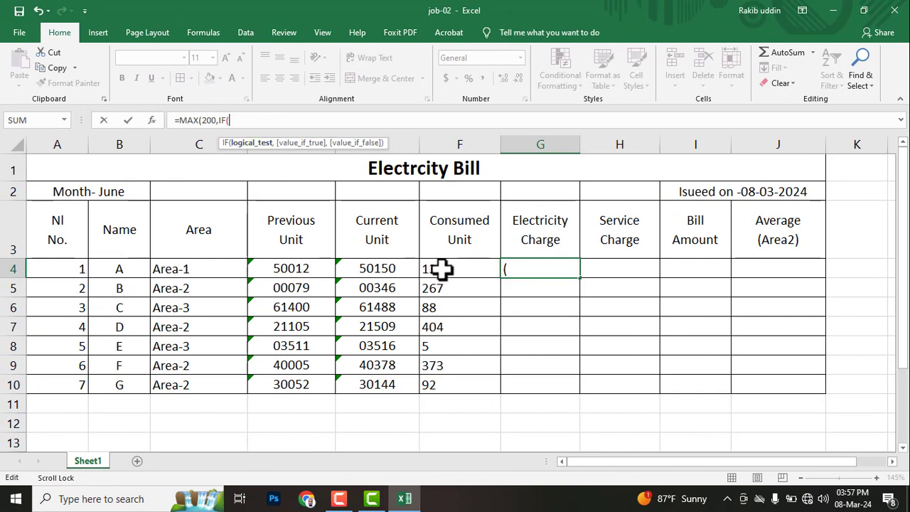
left_click(452, 269)
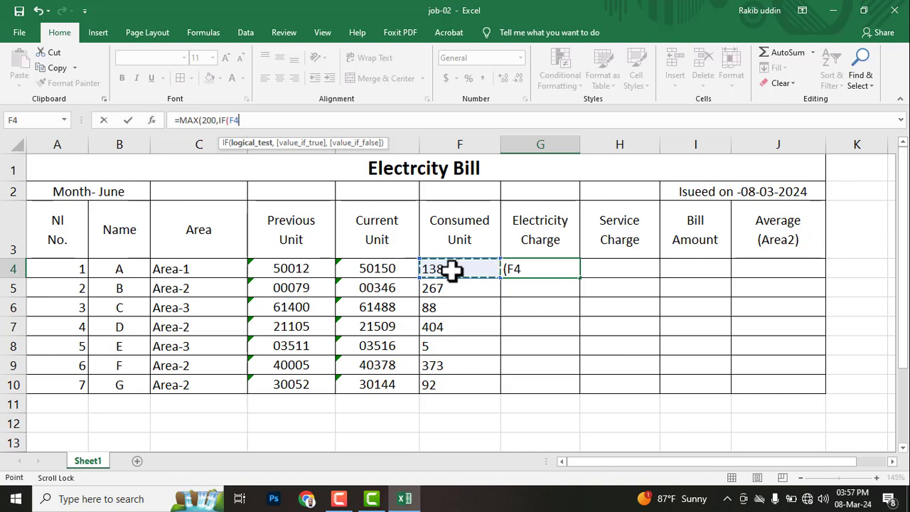
type(">")
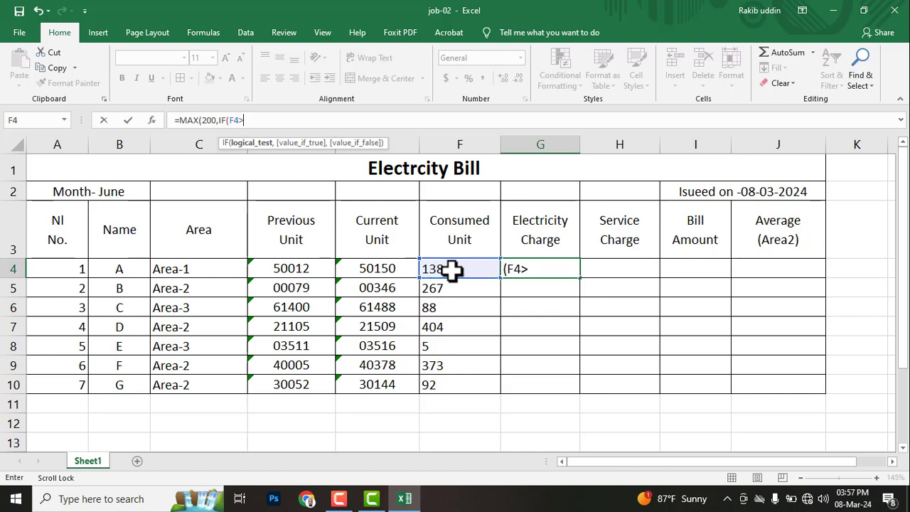
type("100,")
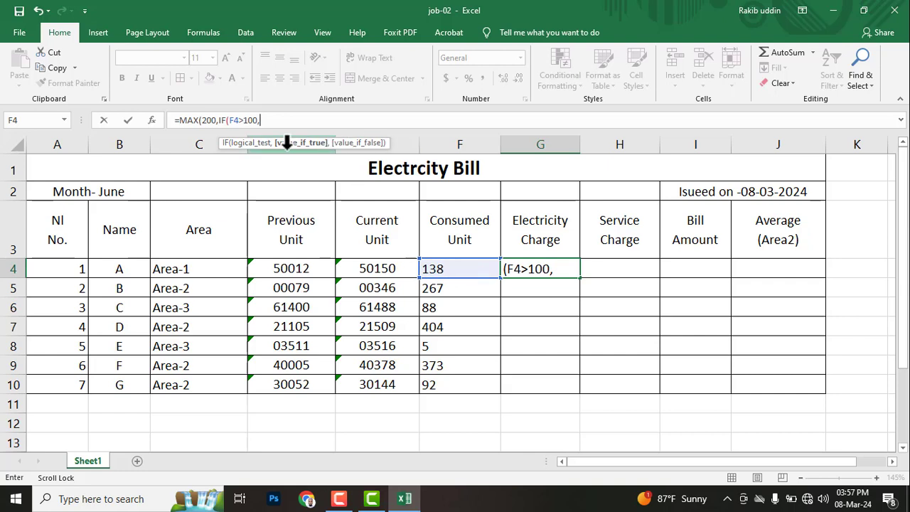
left_click(442, 273)
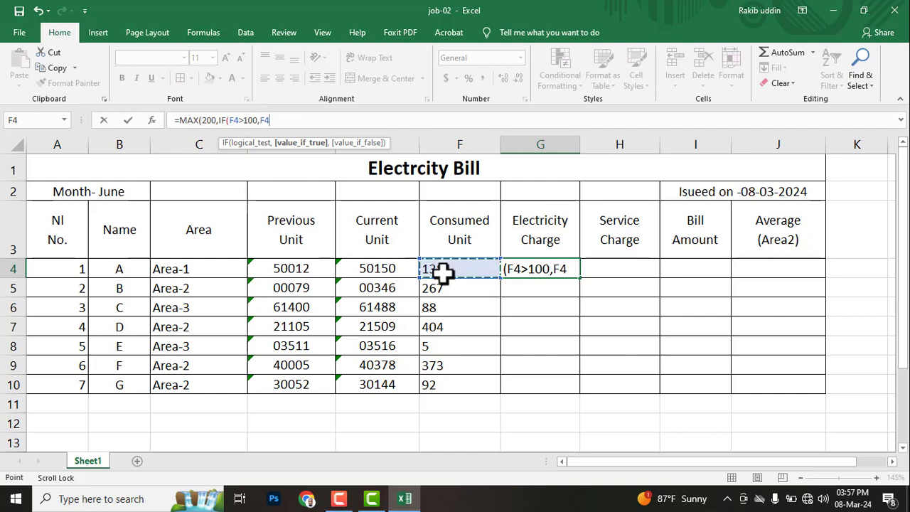
type("*")
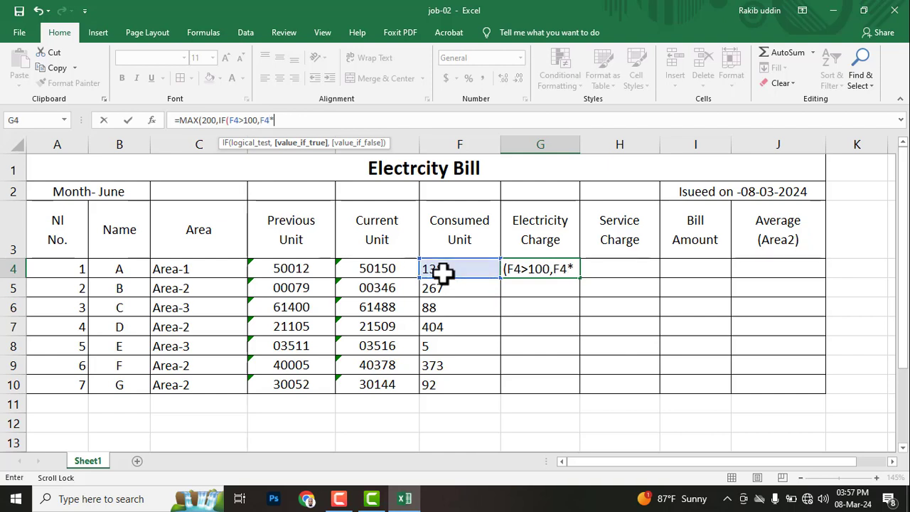
type("10")
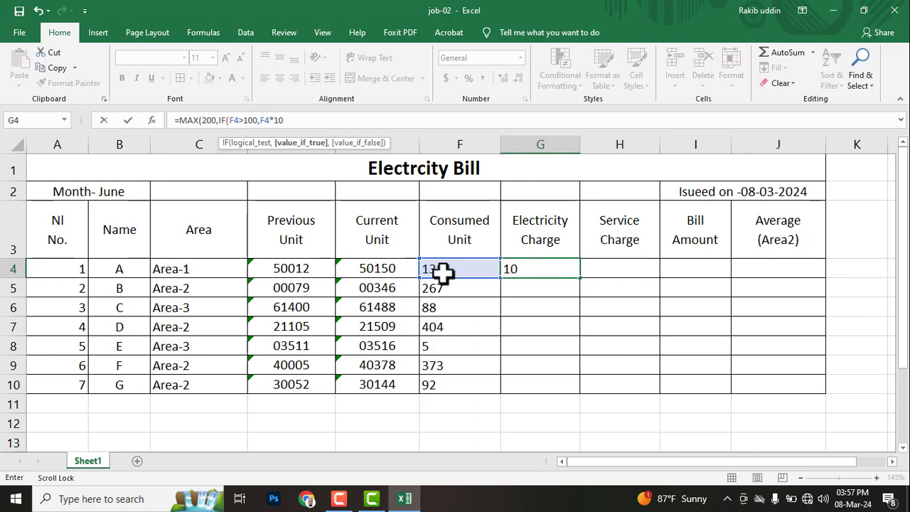
type(",")
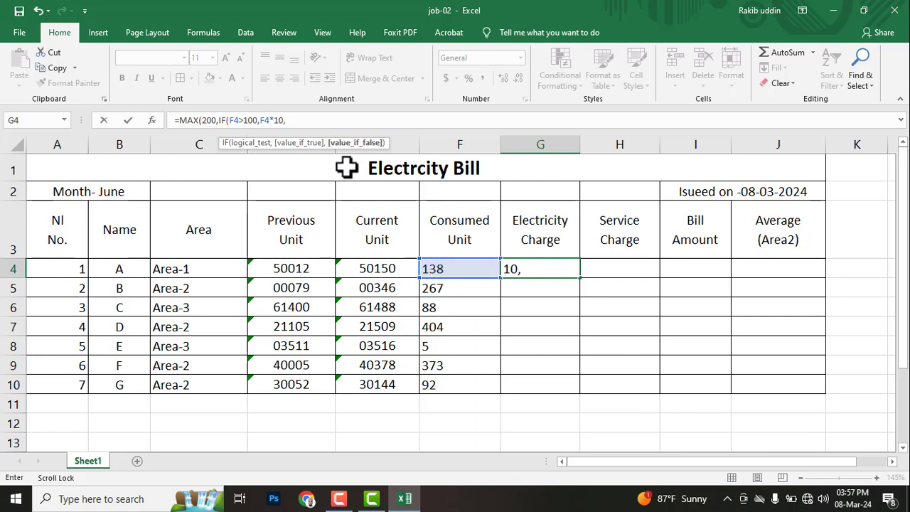
type("IF(")
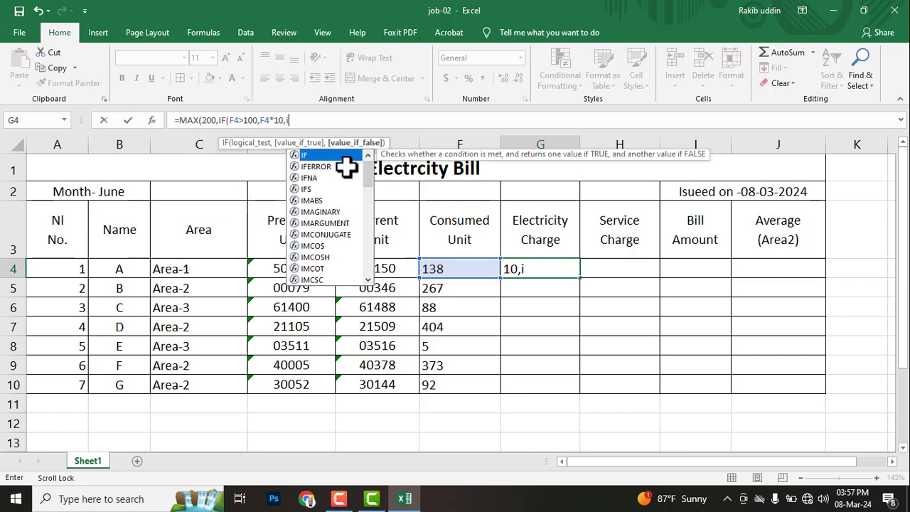
Recheck the PDF charge rules and begin an AND function in G4's nested IF
left_click(444, 266)
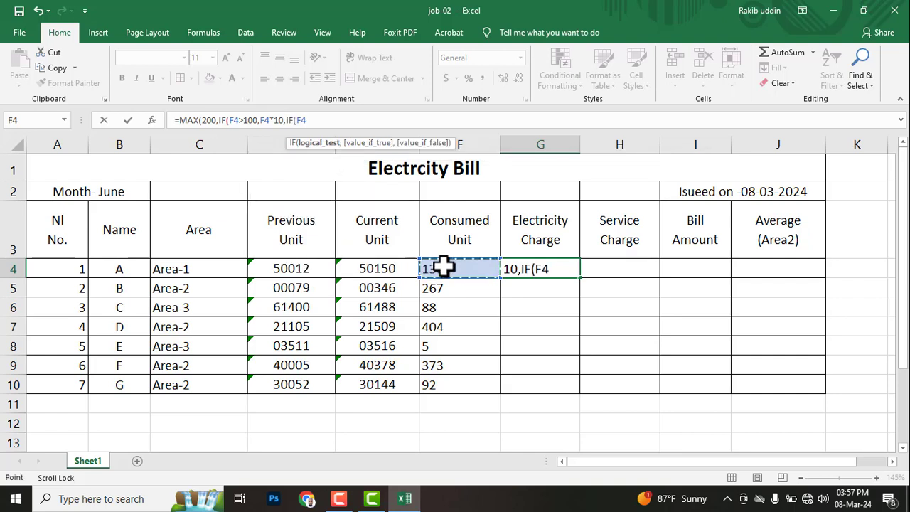
key("alt+Tab")
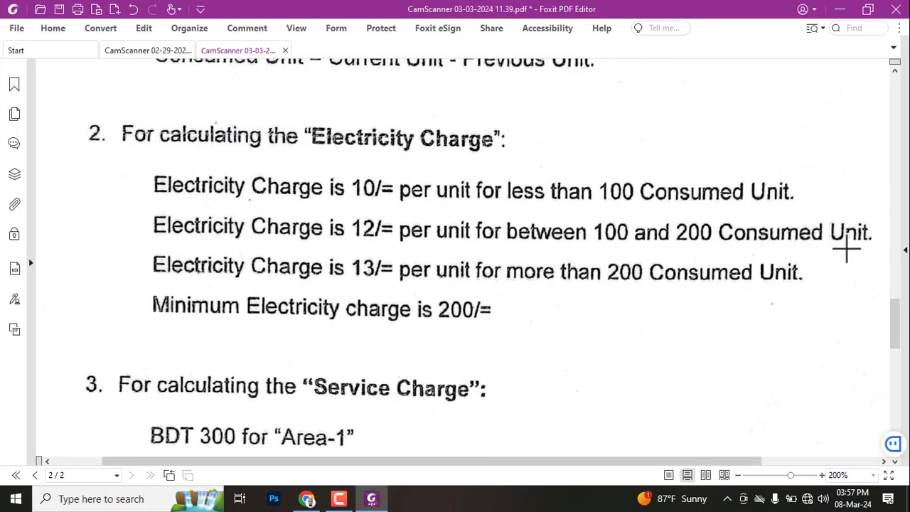
key("ctrl+super+Left")
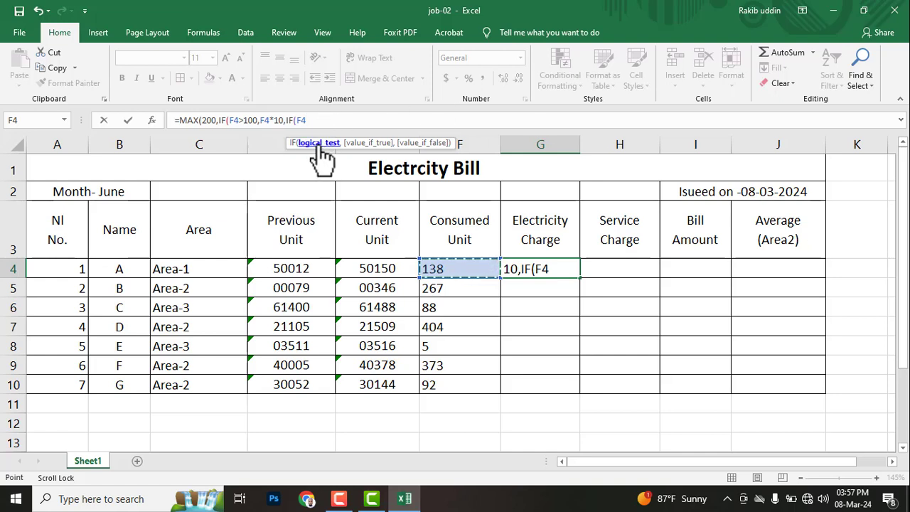
key("BackSpace")
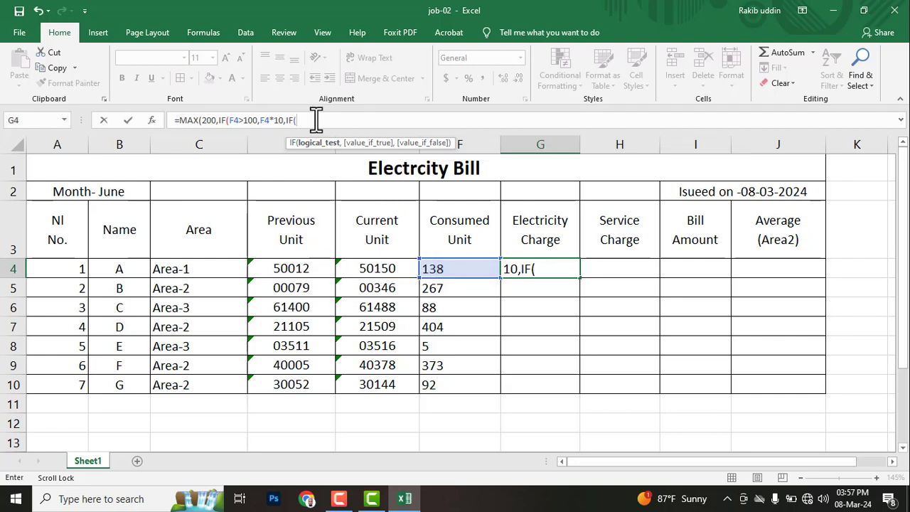
type("and")
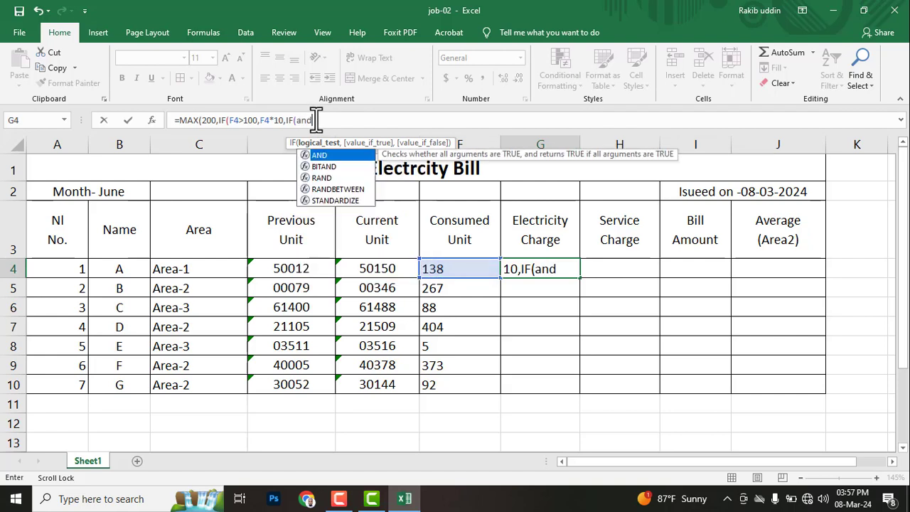
key("Tab")
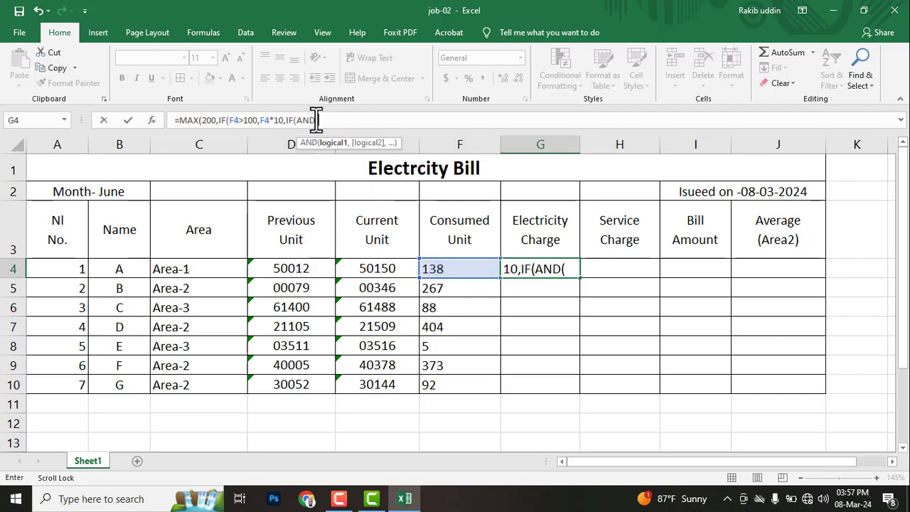
Enter the AND conditions F4<=100 and F4<=200 in G4's formula
left_click(446, 268)
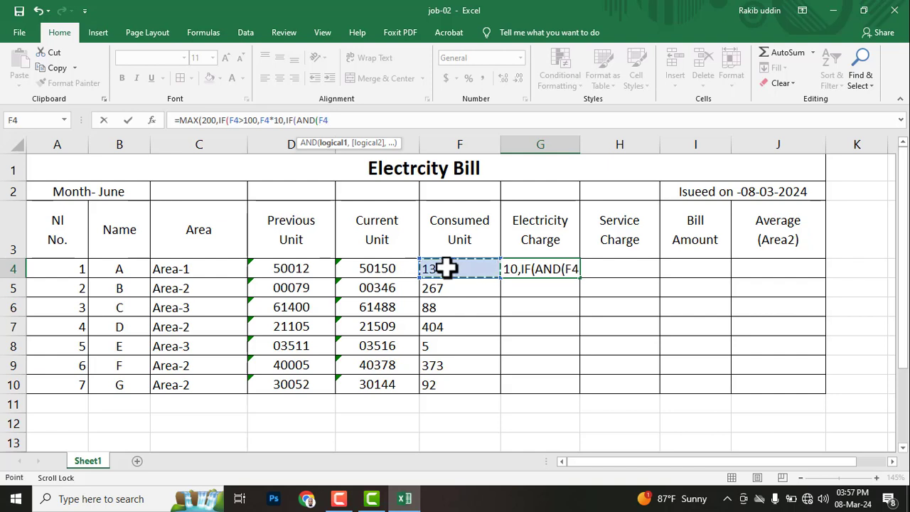
type(">")
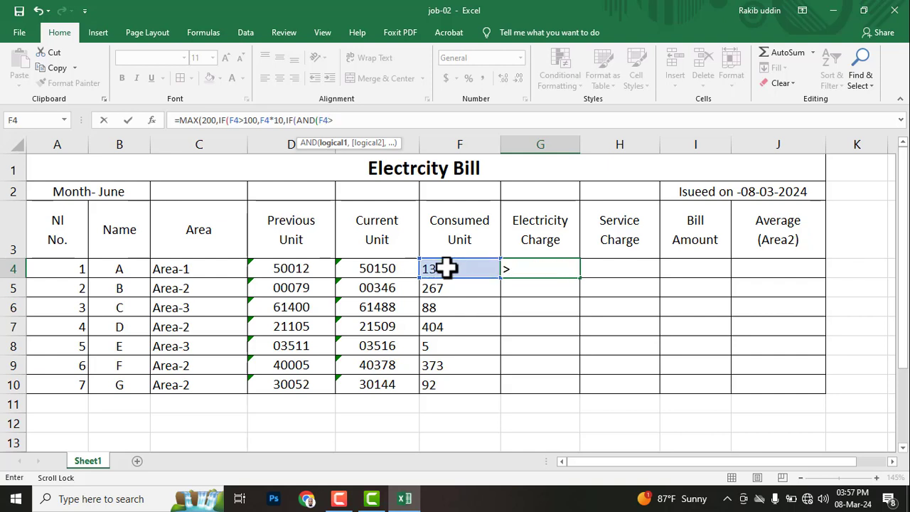
type("=")
key("BackSpace")
key("BackSpace")
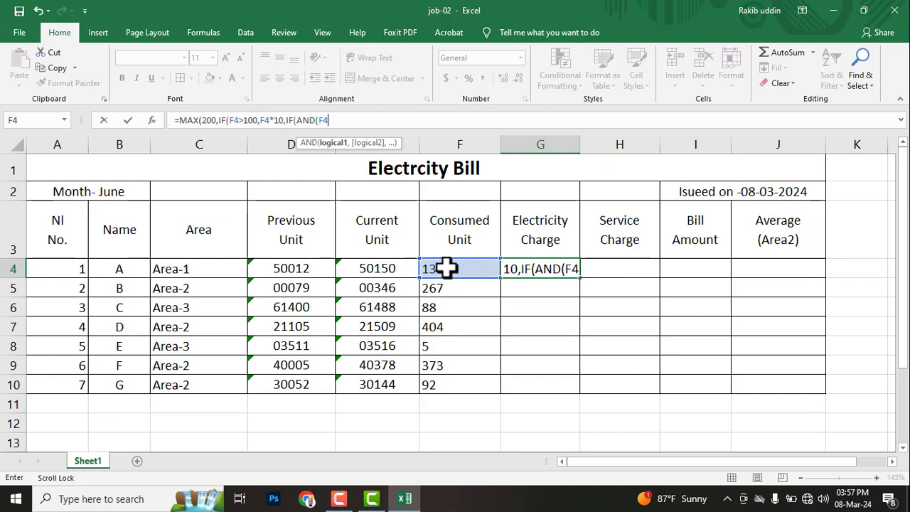
type("<=")
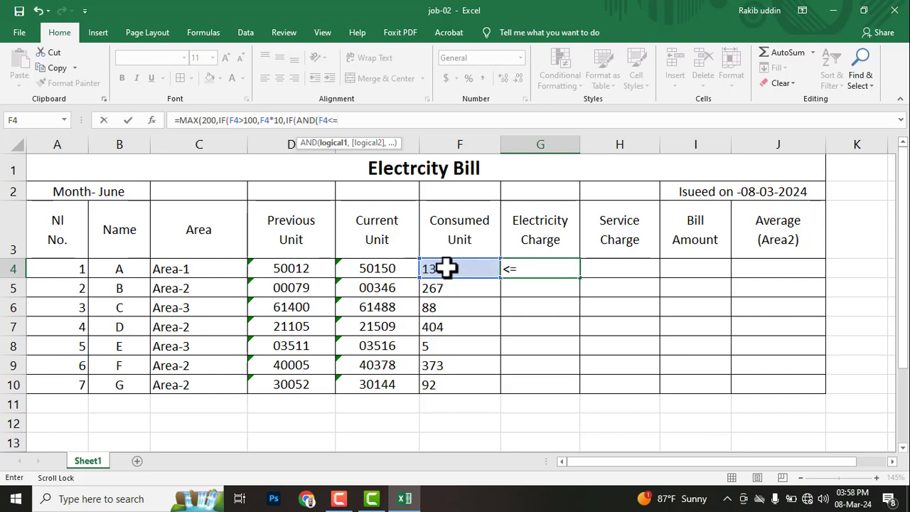
type("100,")
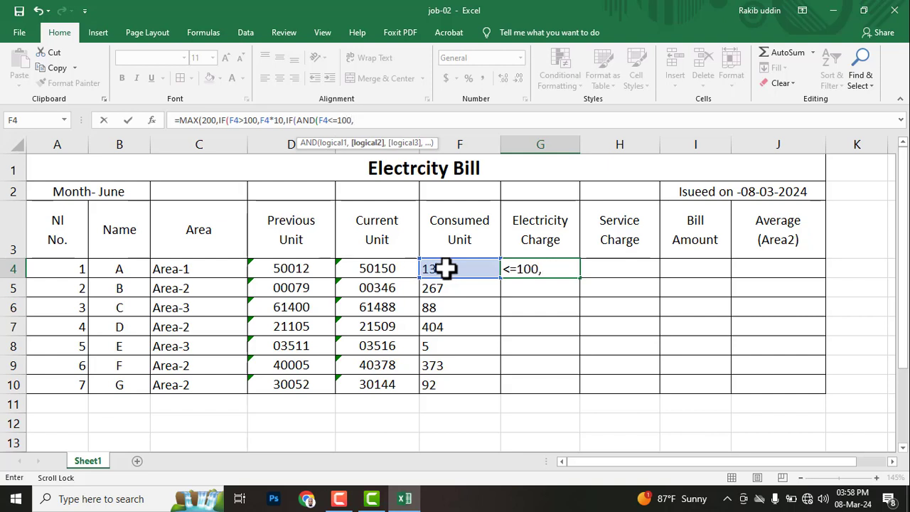
left_click(446, 270)
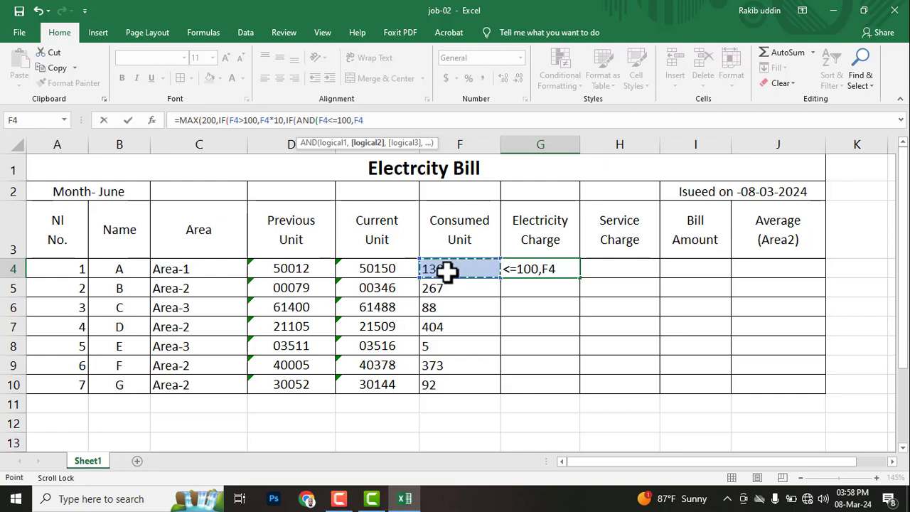
type("<=")
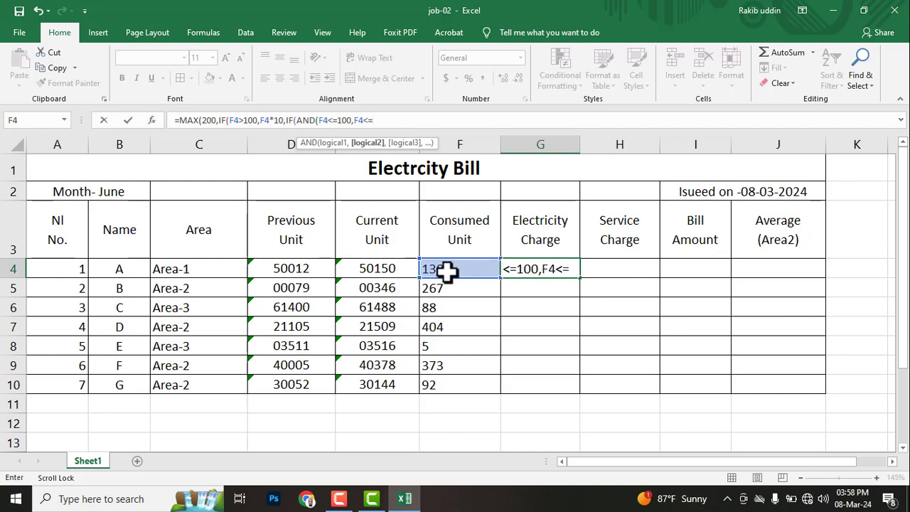
type("200")
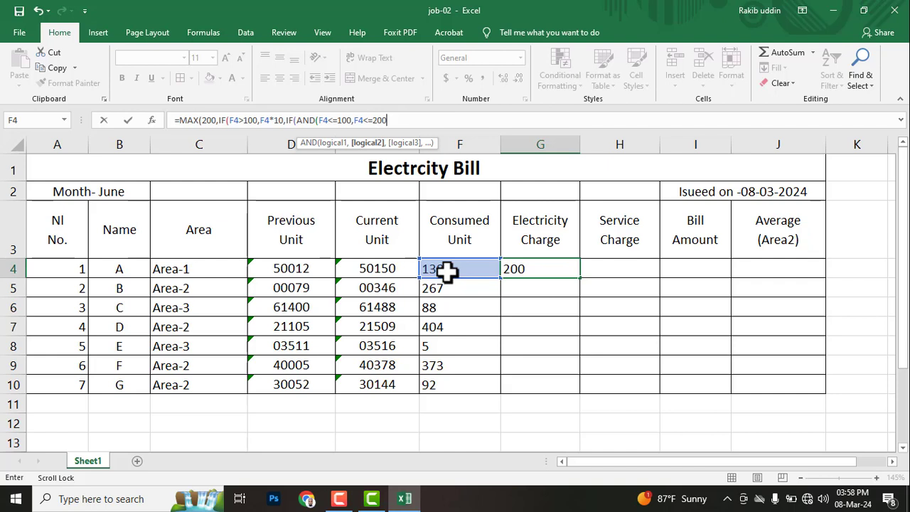
type(")")
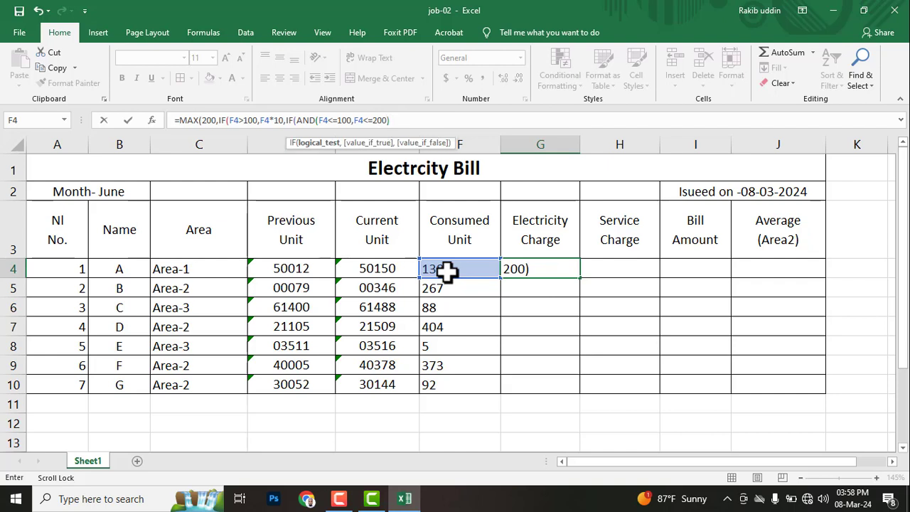
type(",")
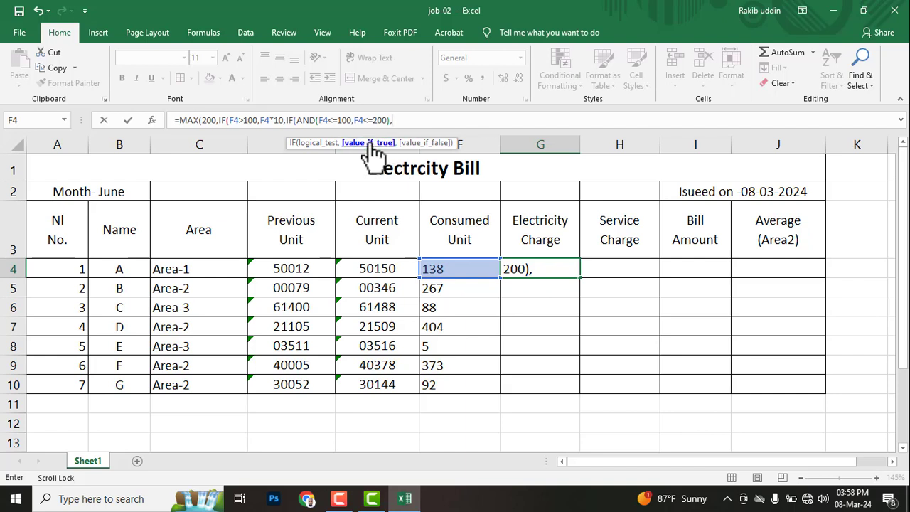
Add F4*12 and a comma, checking the over-200-unit rate in the PDF
left_click(461, 270)
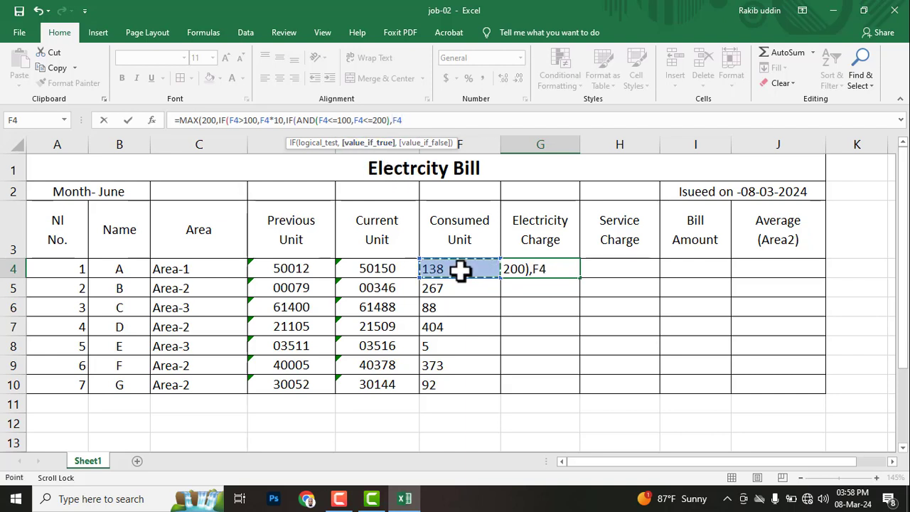
type("*12")
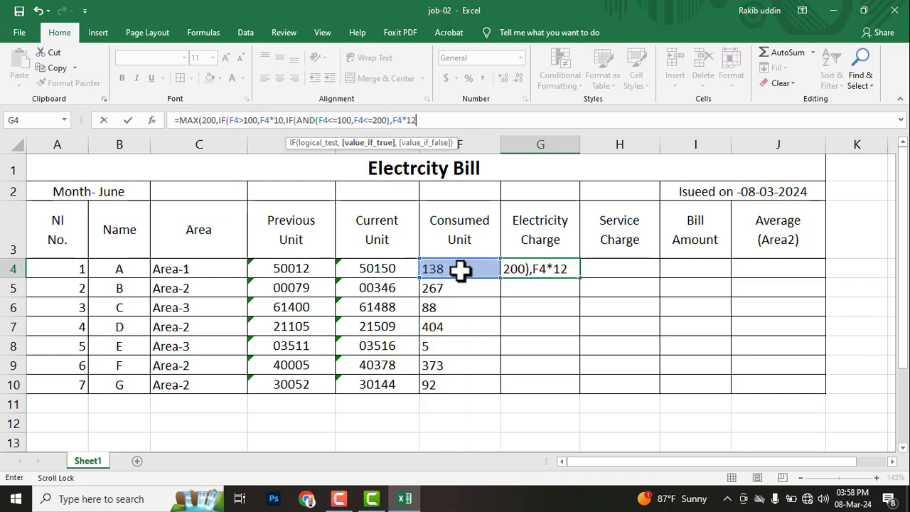
key("alt+Tab")
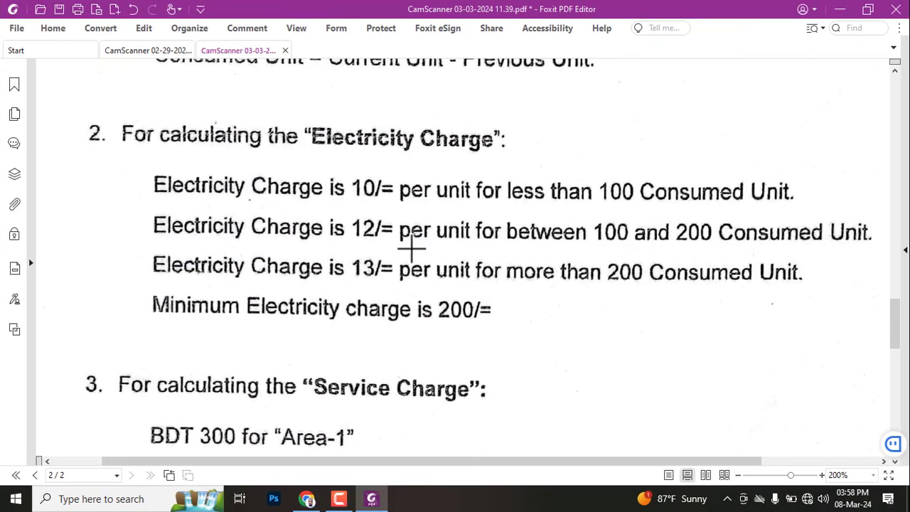
key("alt+Tab")
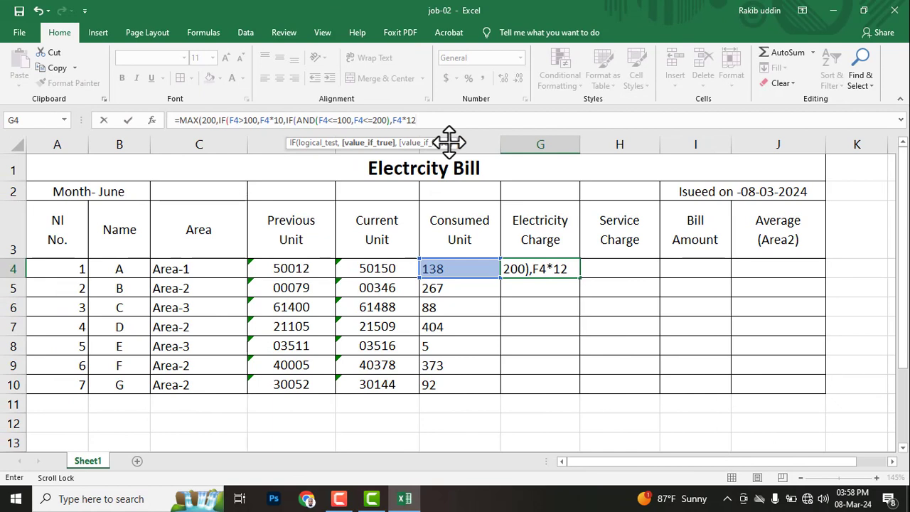
type(",")
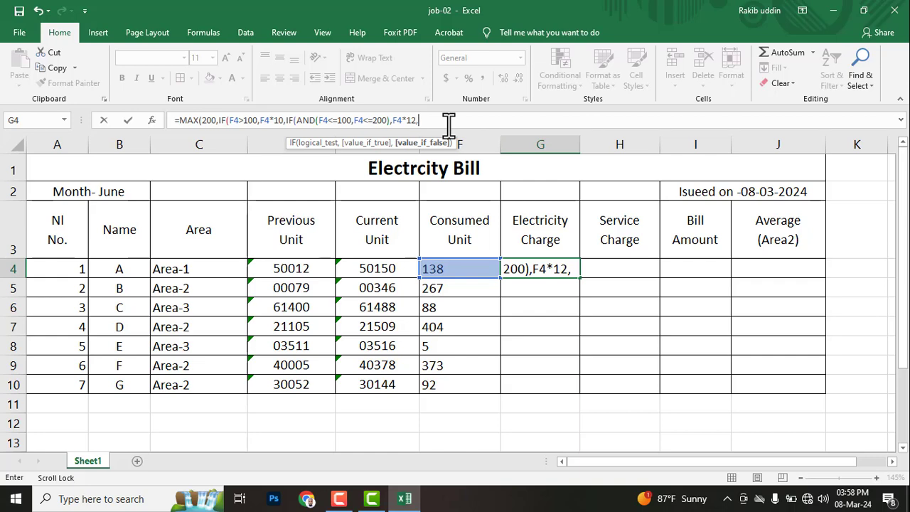
key("alt+Tab")
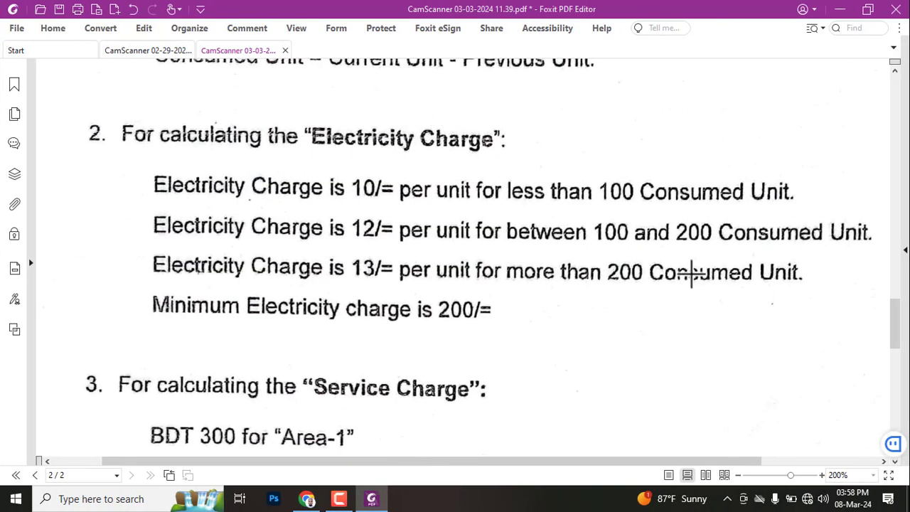
key("alt+Tab")
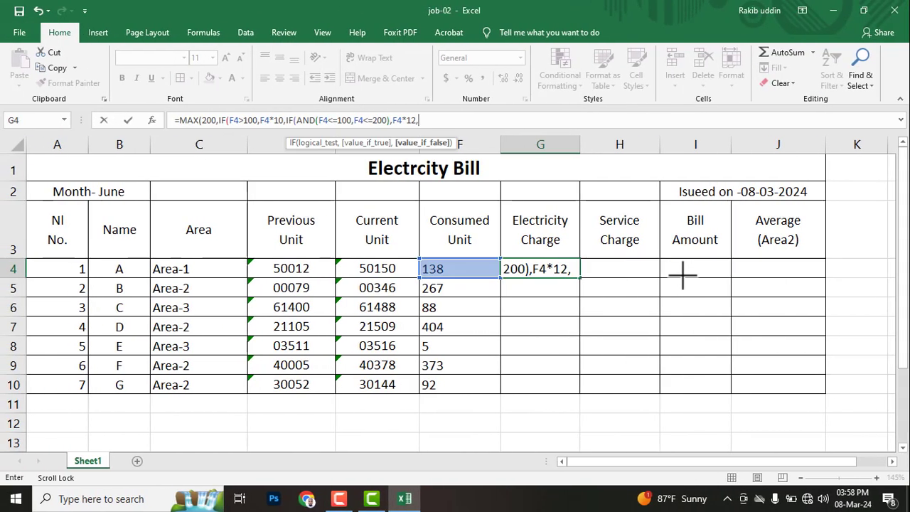
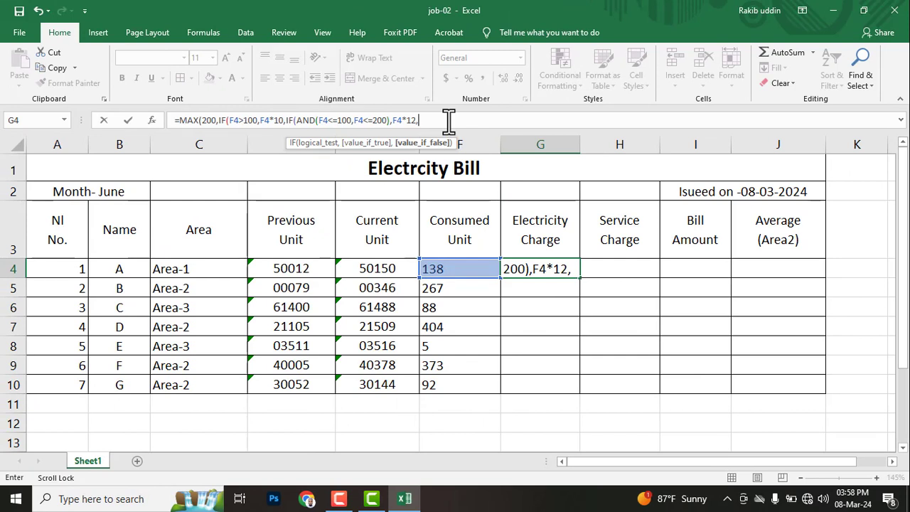
Add F4*13 to G4's formula as the charge for usage above 200 units
left_click(438, 269)
type("*")
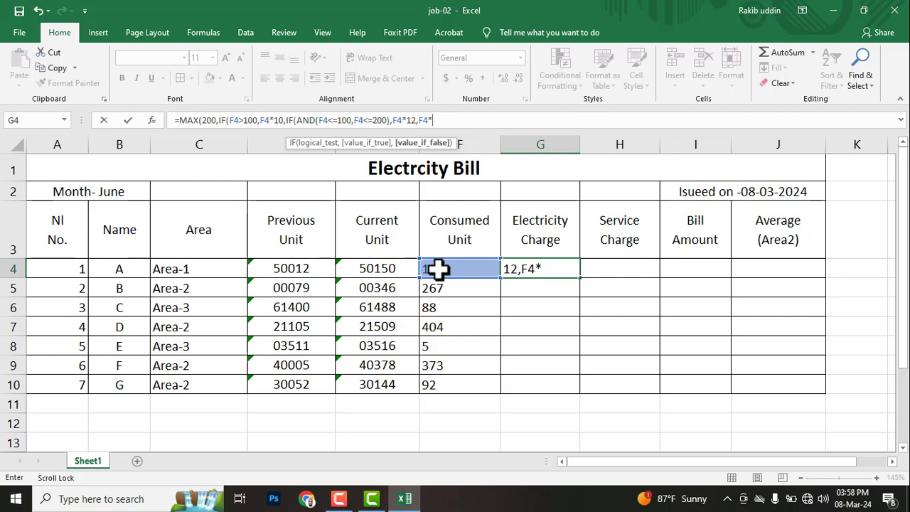
type("13")
left_click_drag(416, 120, 225, 121)
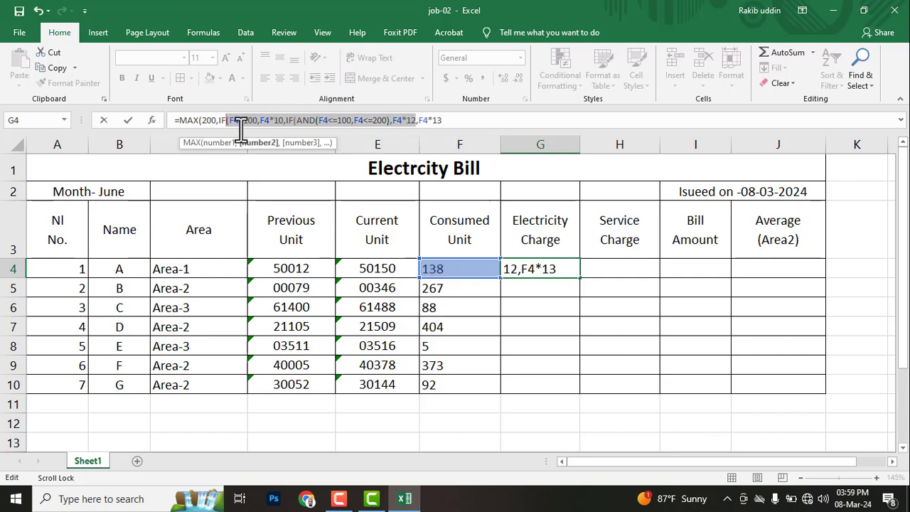
left_click(258, 120)
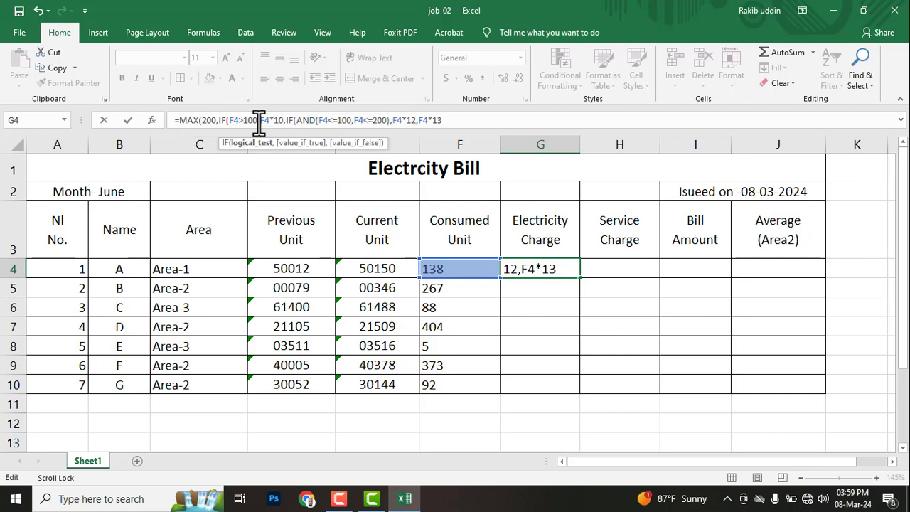
left_click(283, 120)
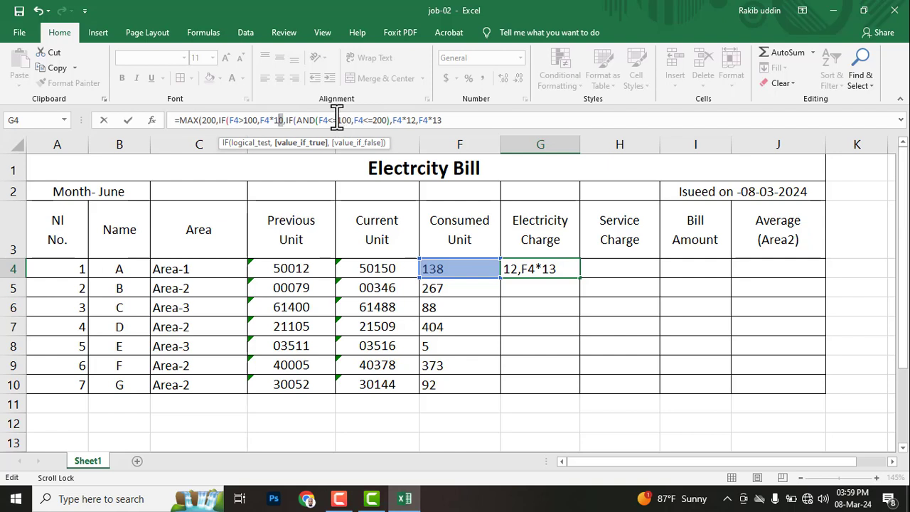
Change the AND lower bound to F4>=100, add the closing bracket and enter the formula
left_click(332, 120)
key("BackSpace")
type(">")
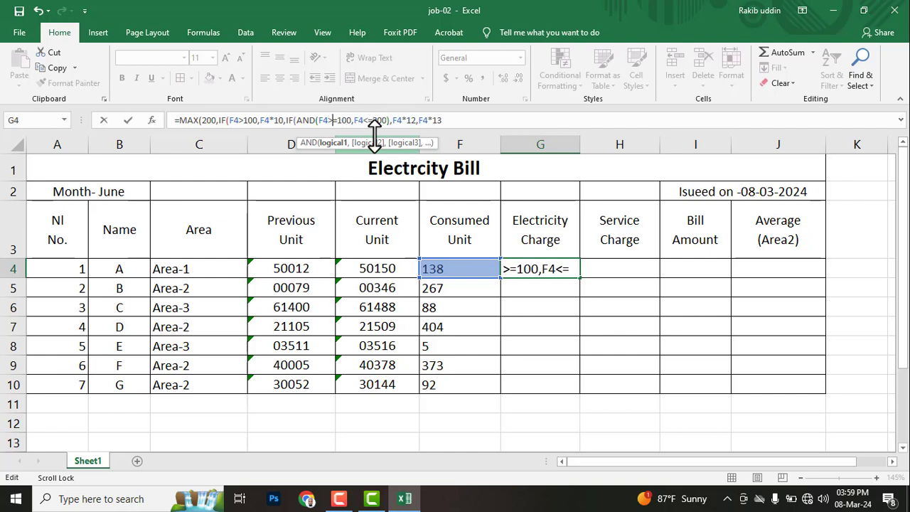
left_click(415, 120)
left_click(453, 120)
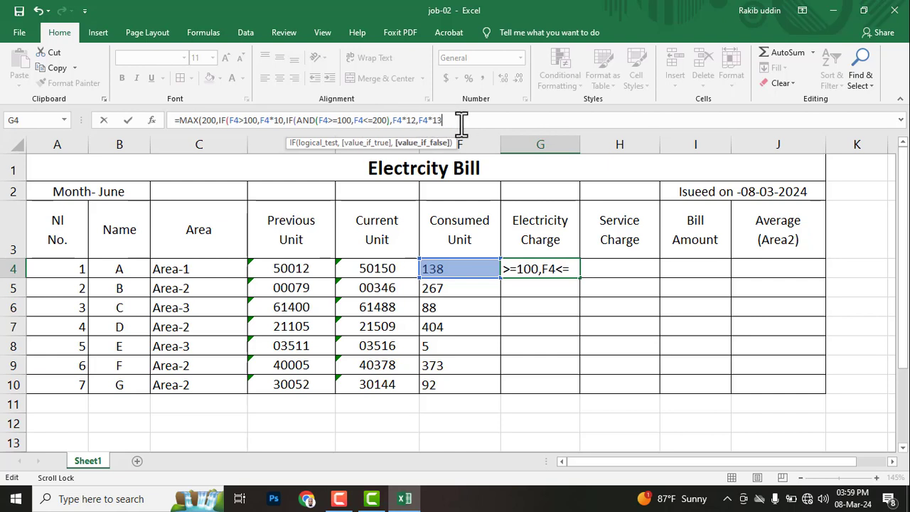
type(")")
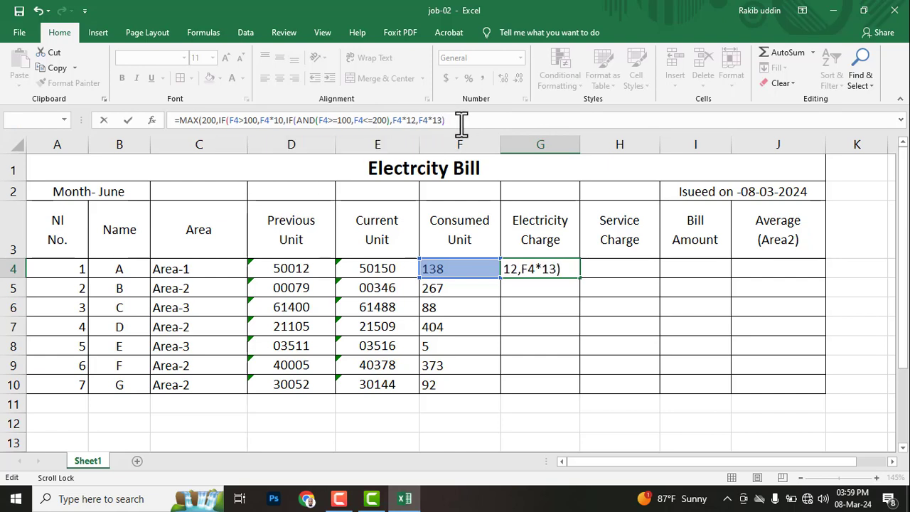
key("Return")
Accept Excel's formula correction and fill G4's charge formula down to G10
left_click(433, 299)
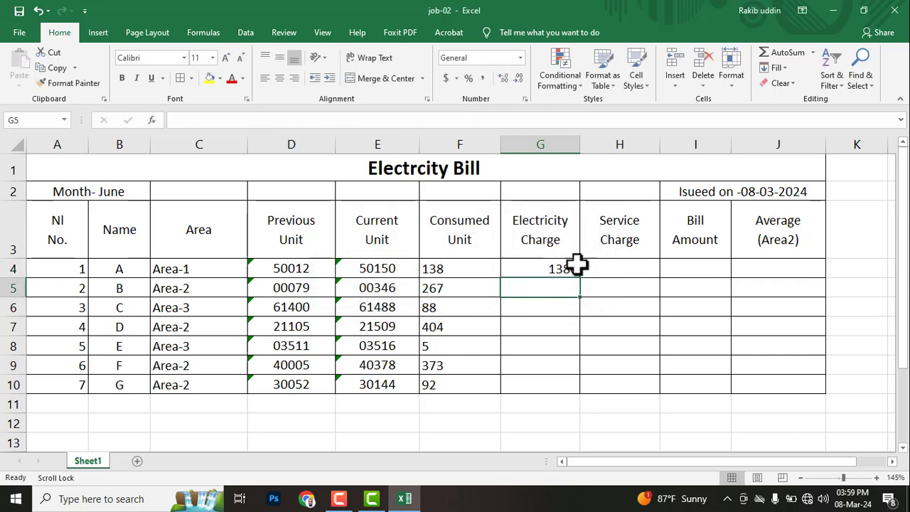
left_click(534, 268)
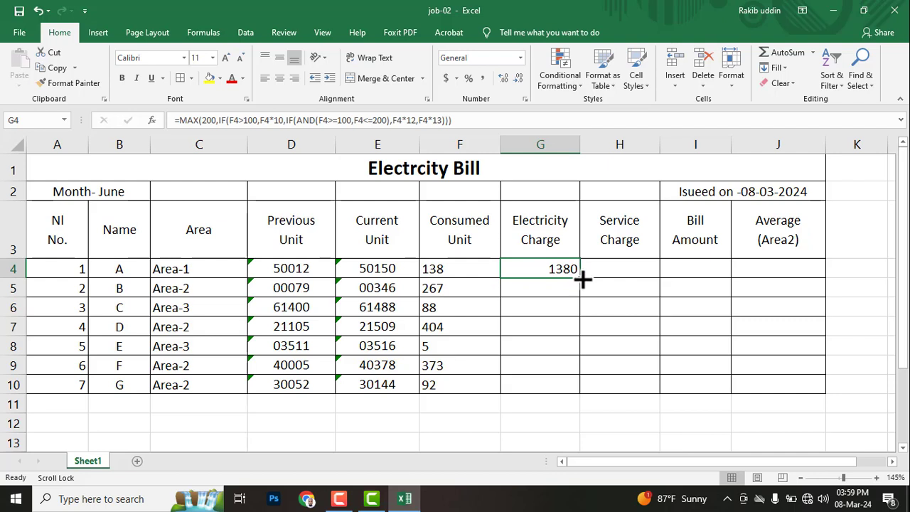
left_click_drag(580, 278, 583, 393)
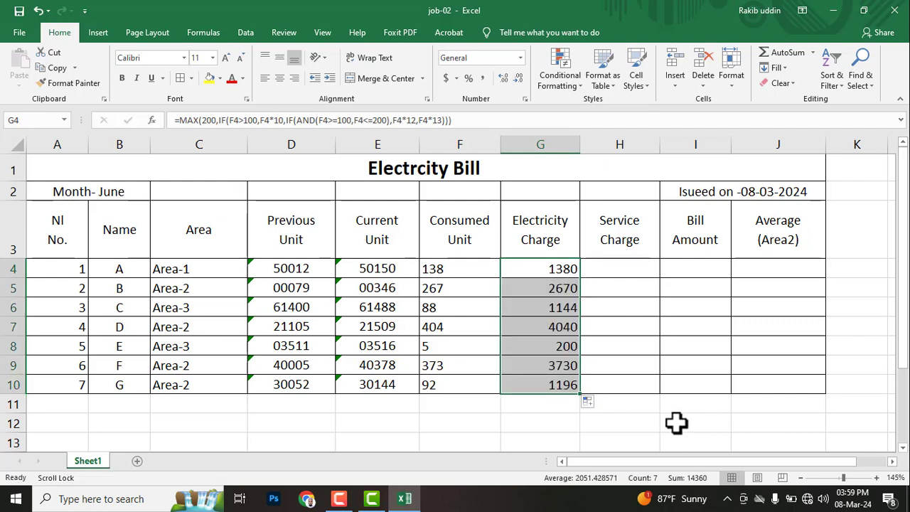
Verify customer E's 5 units in F8 get the 200 minimum charge in G8, marking them in red
left_click(443, 347)
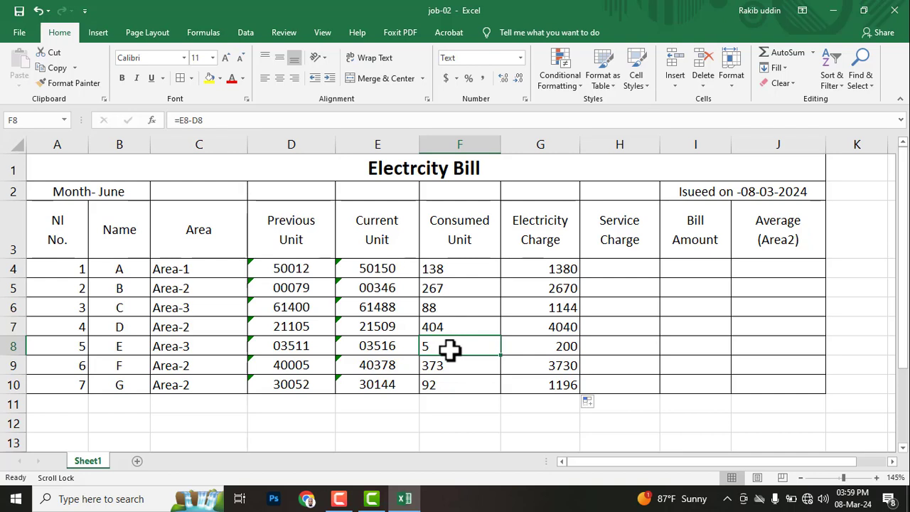
left_click(542, 346)
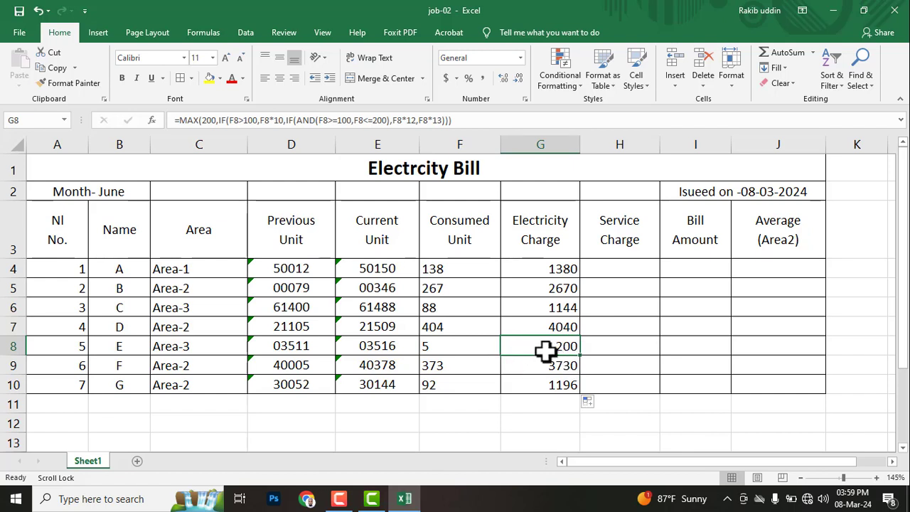
key("ctrl+alt+g")
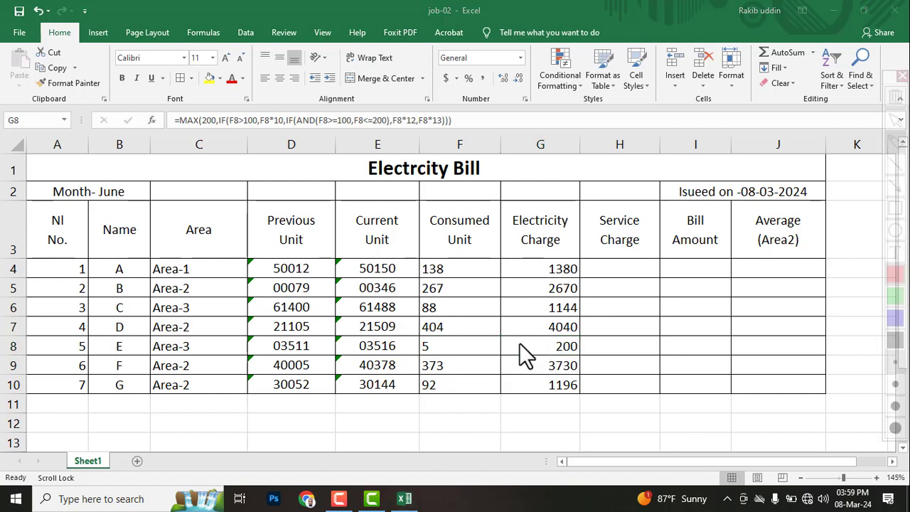
mouse_move(498, 329)
left_mouse_down()
mouse_move(571, 366)
mouse_move(584, 358)
left_mouse_up()
mouse_move(418, 332)
left_mouse_down()
mouse_move(437, 356)
mouse_move(453, 358)
left_mouse_up()
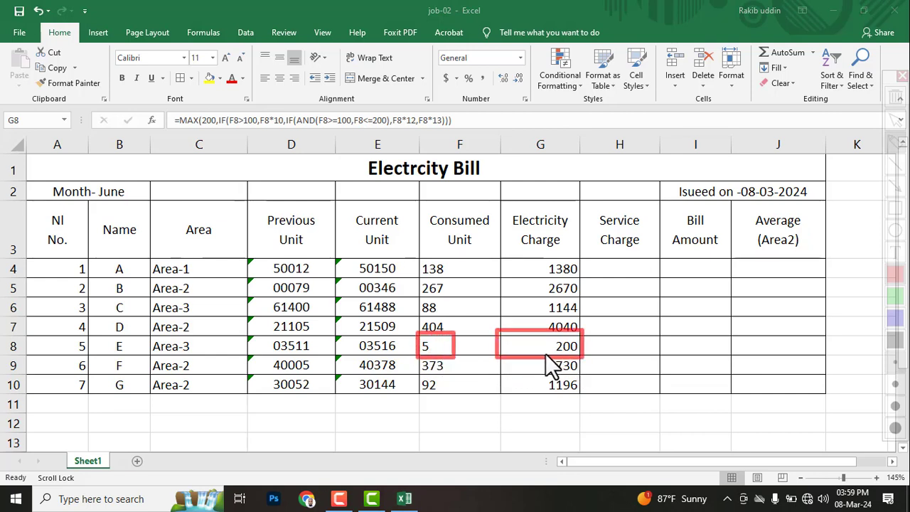
key("ctrl+z")
key("ctrl+z")
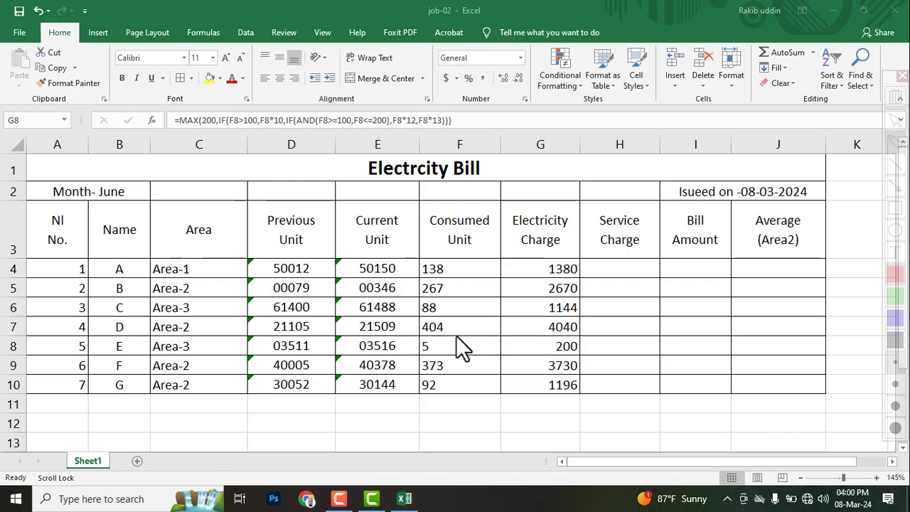
left_click_drag(506, 336, 582, 358)
key("ctrl+z")
Frame the Service Charge rates BDT 300, 500 and 600 with a red rectangle in the PDF
key("alt+Tab")
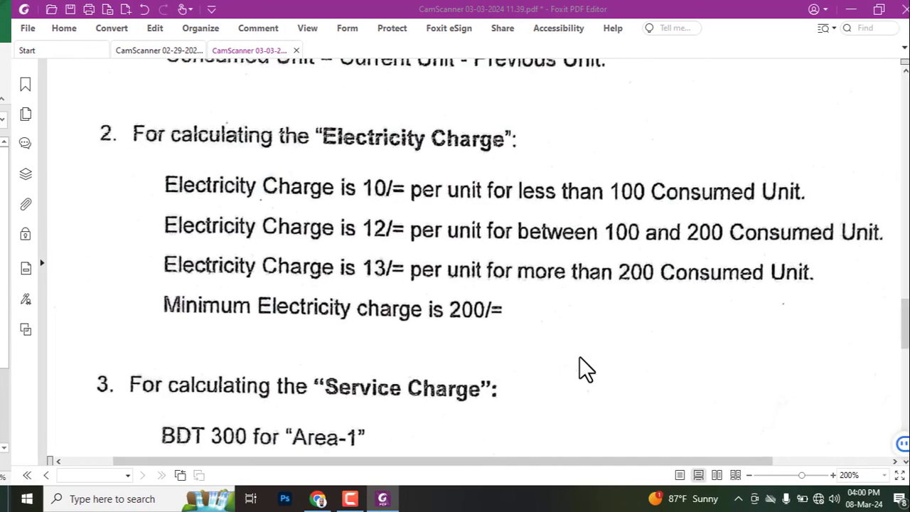
scroll(213, 281, "down", 5)
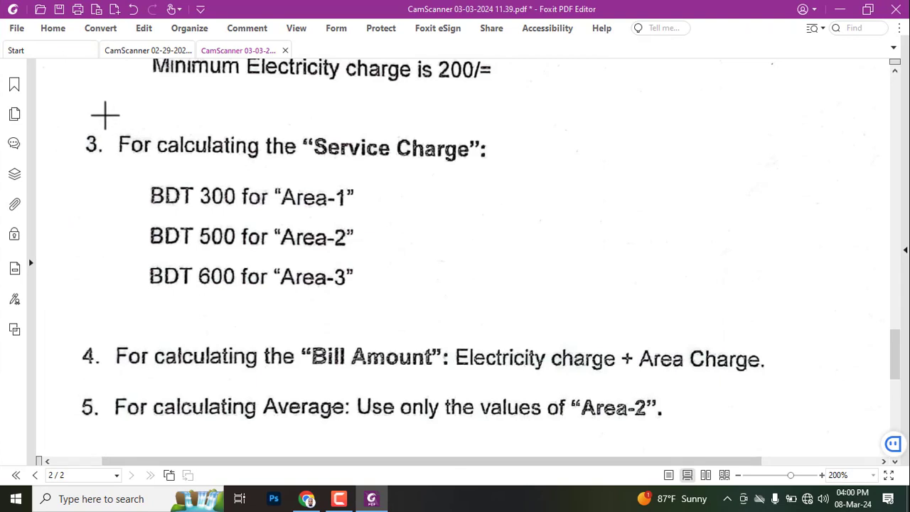
mouse_move(106, 115)
left_mouse_down()
mouse_move(372, 175)
mouse_move(520, 187)
mouse_move(528, 173)
left_mouse_up()
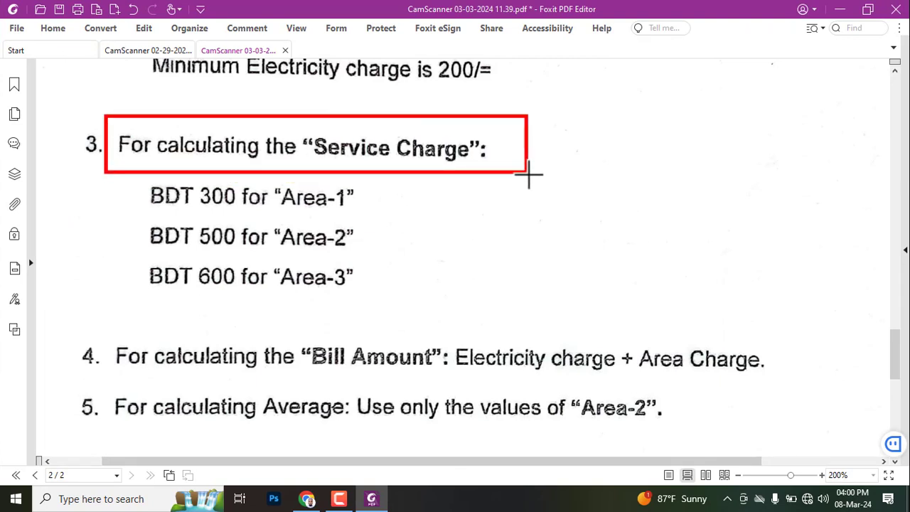
key("ctrl+z")
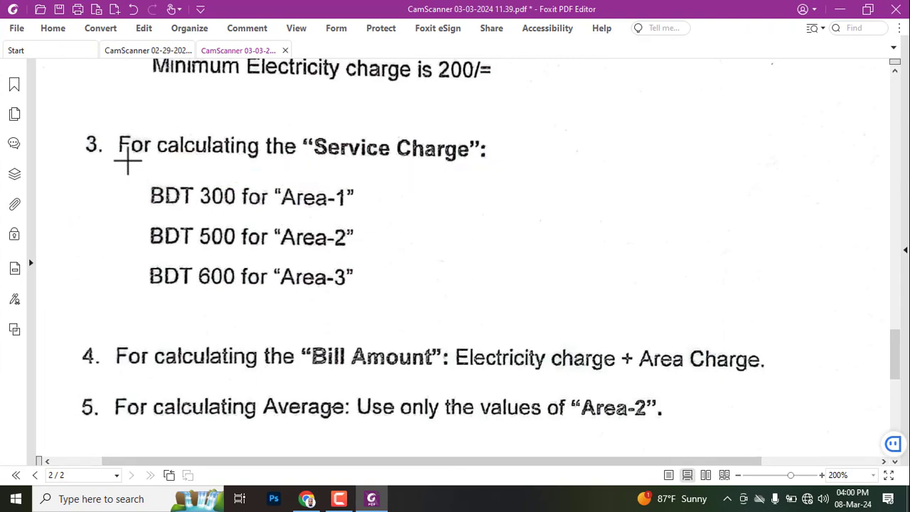
left_click_drag(128, 162, 392, 306)
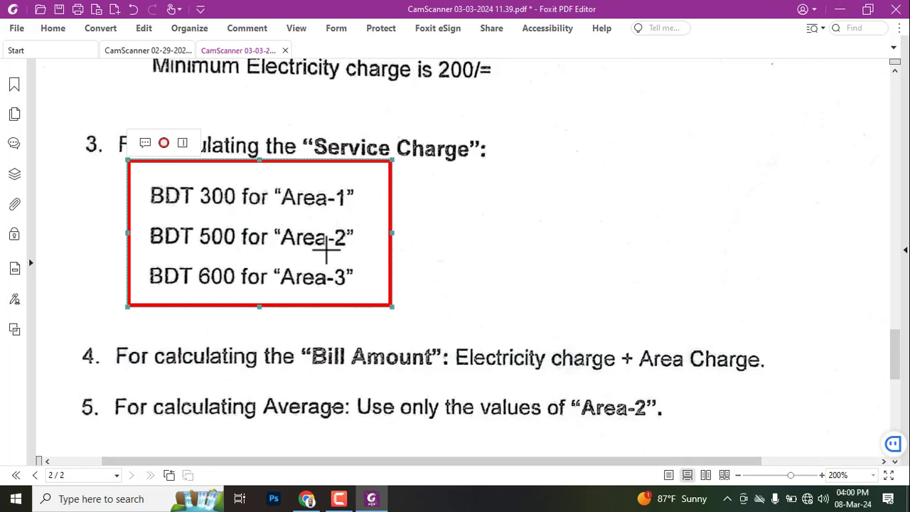
Begin H4's formula with an IF returning 300 when C4 is "Area-1"
key("alt+Tab")
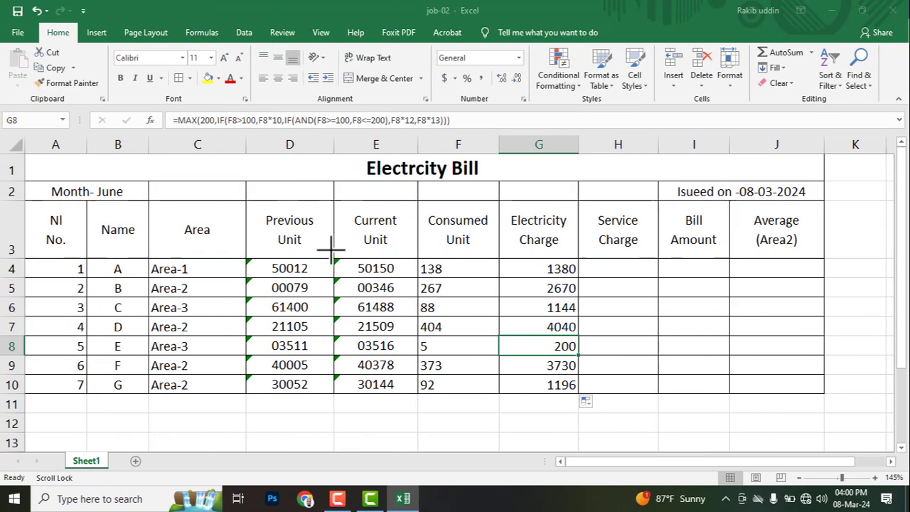
left_click(611, 269)
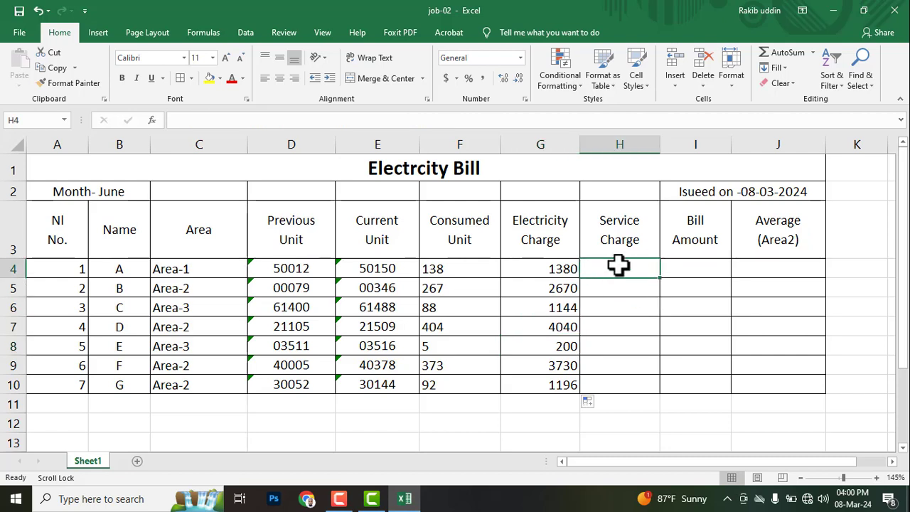
left_click(206, 121)
type("=")
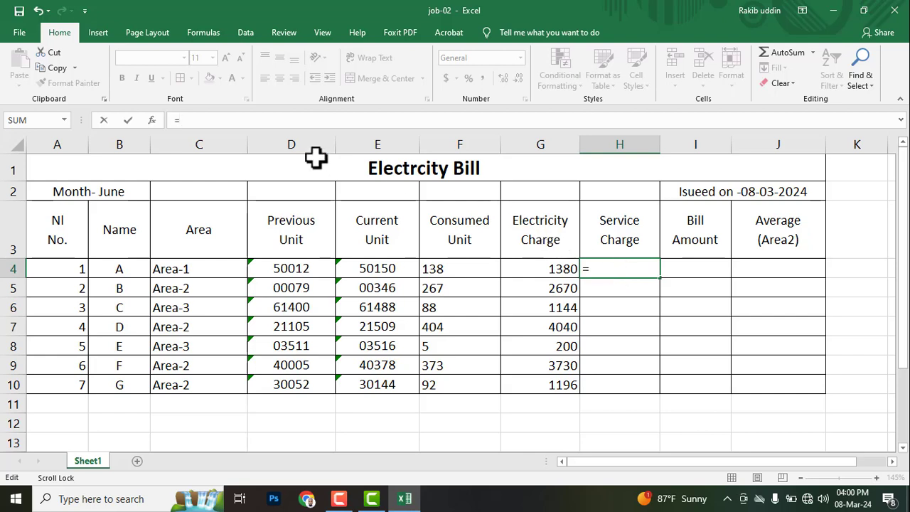
type("IF(")
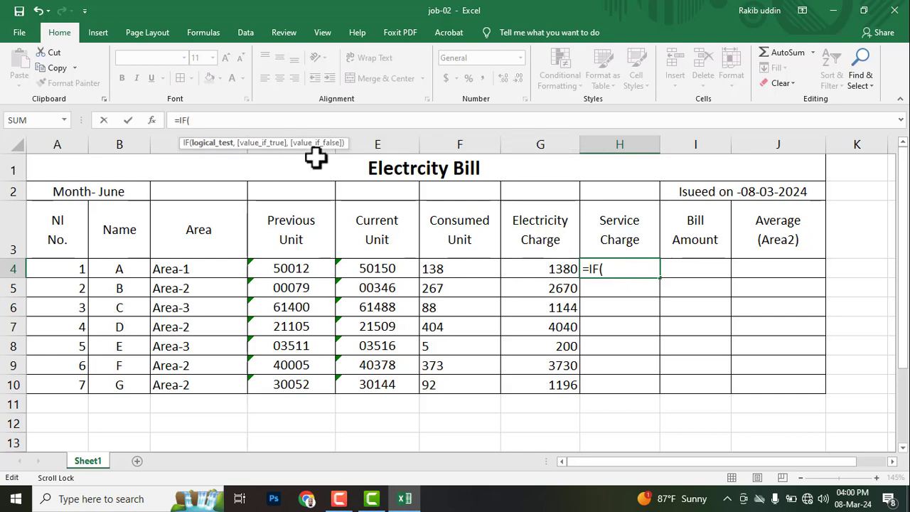
left_click(188, 271)
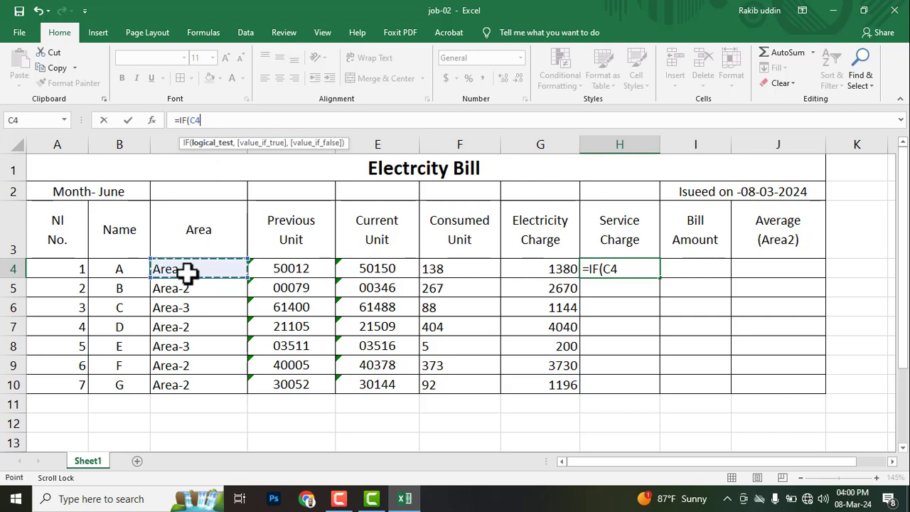
type("=")
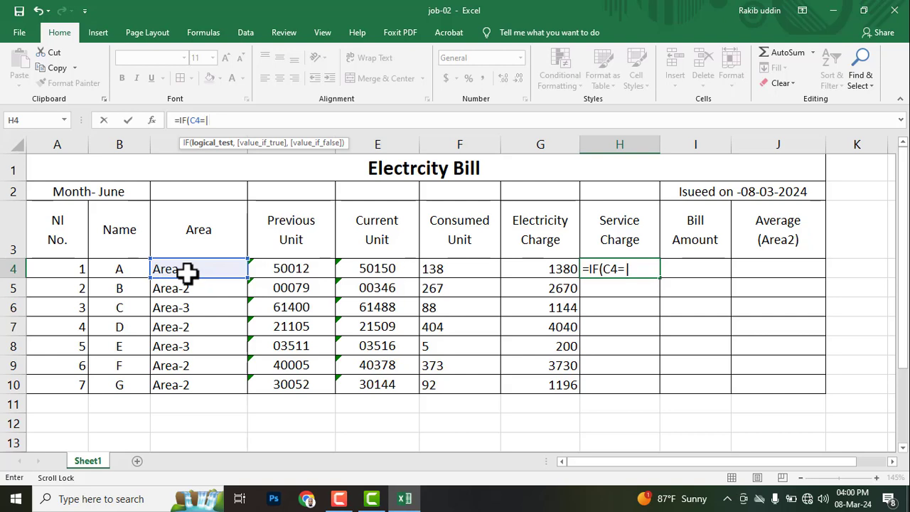
type("\"")
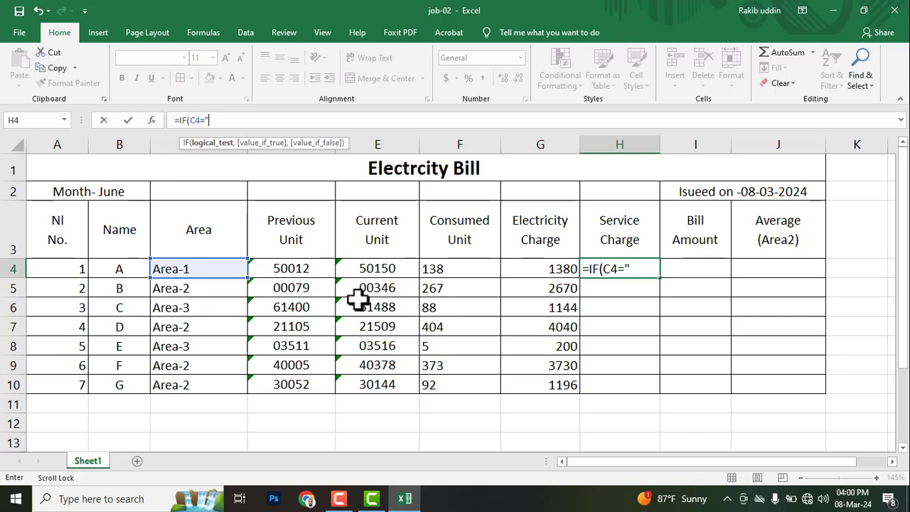
type("Area-1")
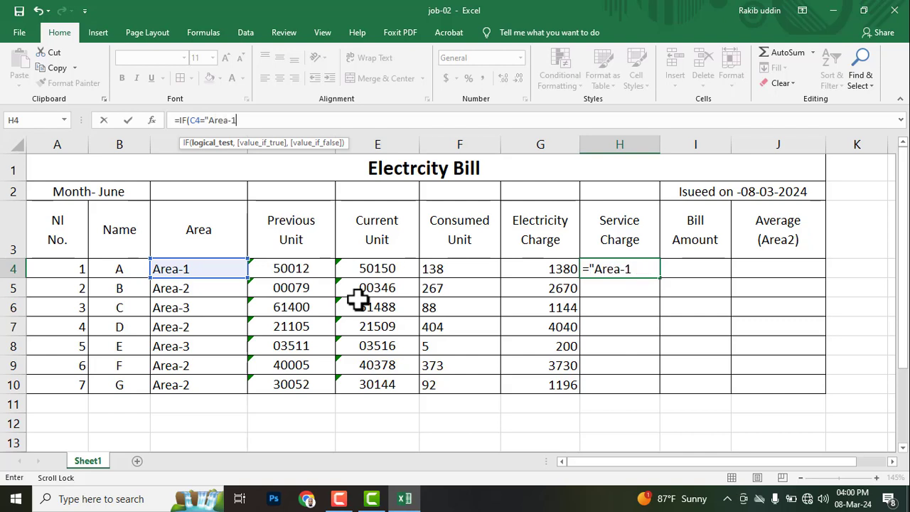
left_click_drag(241, 126, 204, 119)
left_click(247, 122)
left_click(253, 119)
type(",")
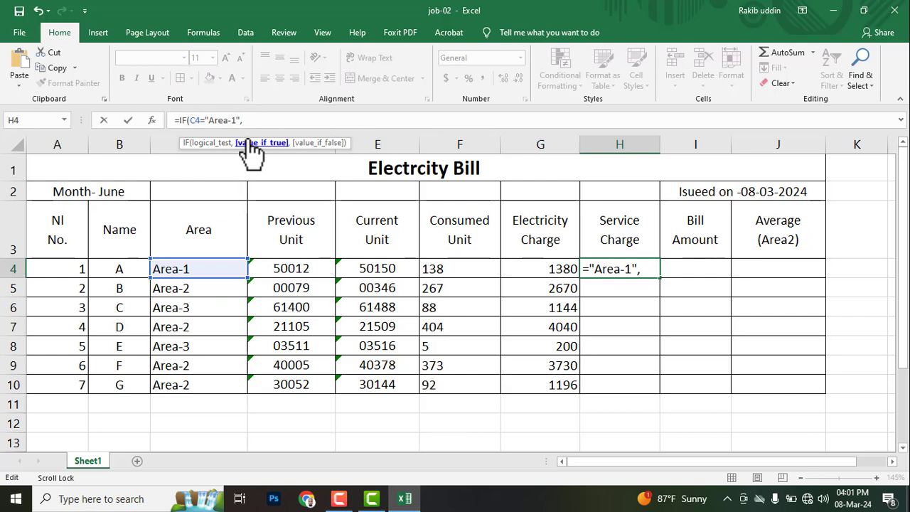
type("300,if")
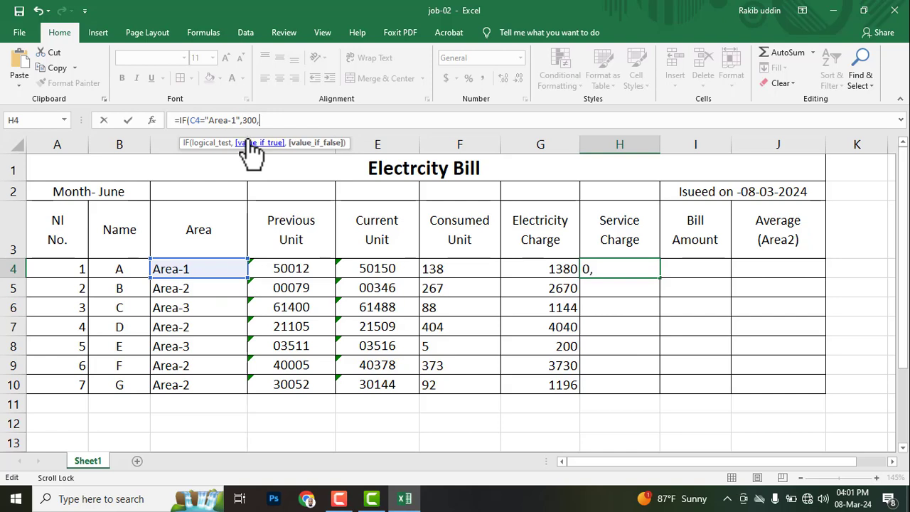
Add nested IFs giving 500 for Area-2 and 600 for Area-3, then accept Excel's correction
key("Tab")
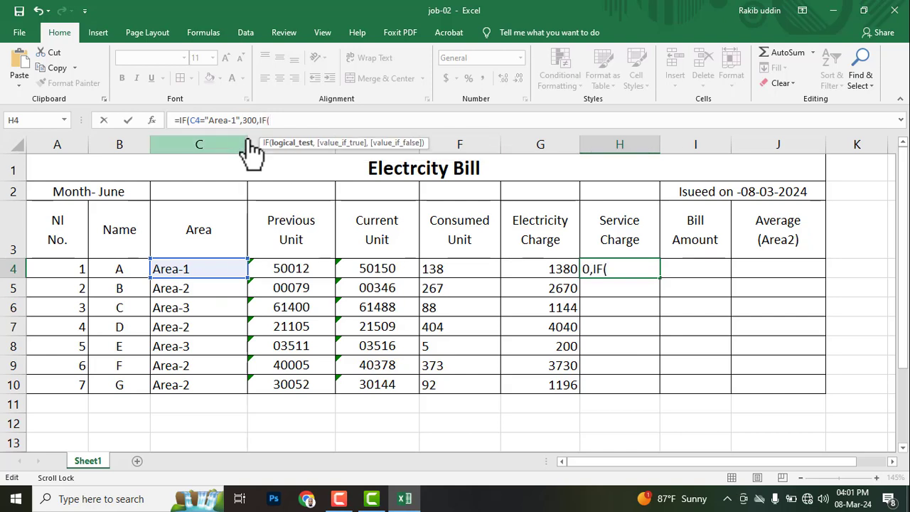
left_click(183, 269)
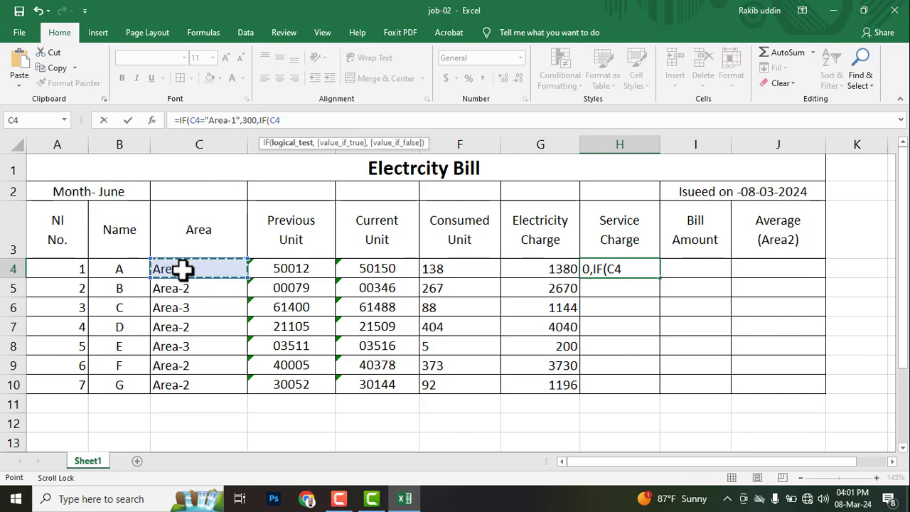
type("=\"Area-1")
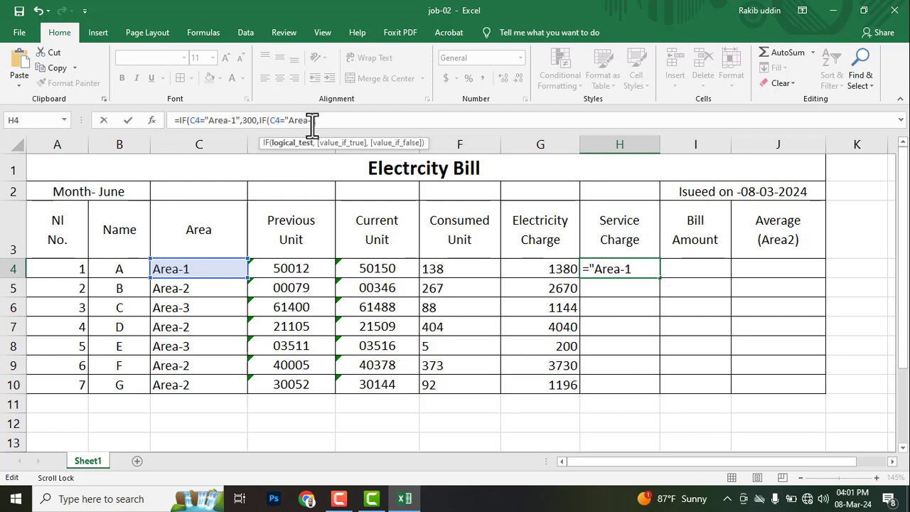
key("BackSpace")
type("2\",")
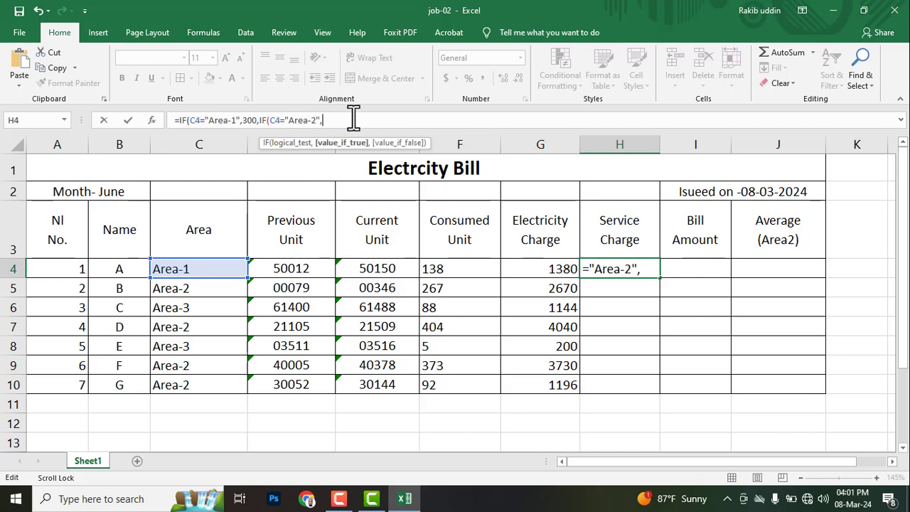
type("500,")
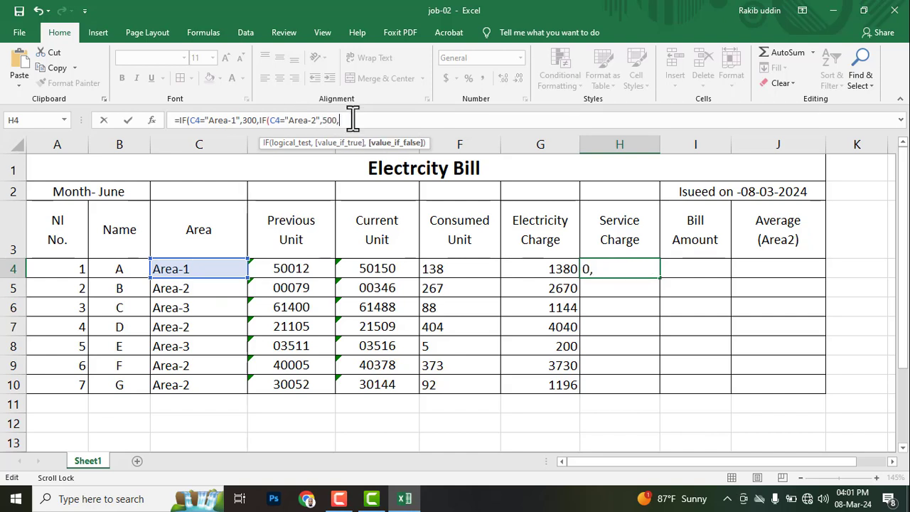
type("IF(")
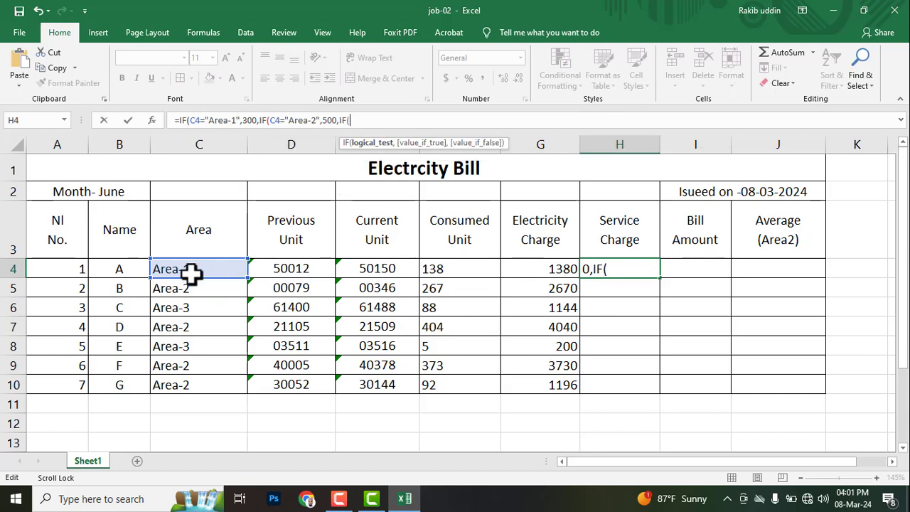
left_click(194, 269)
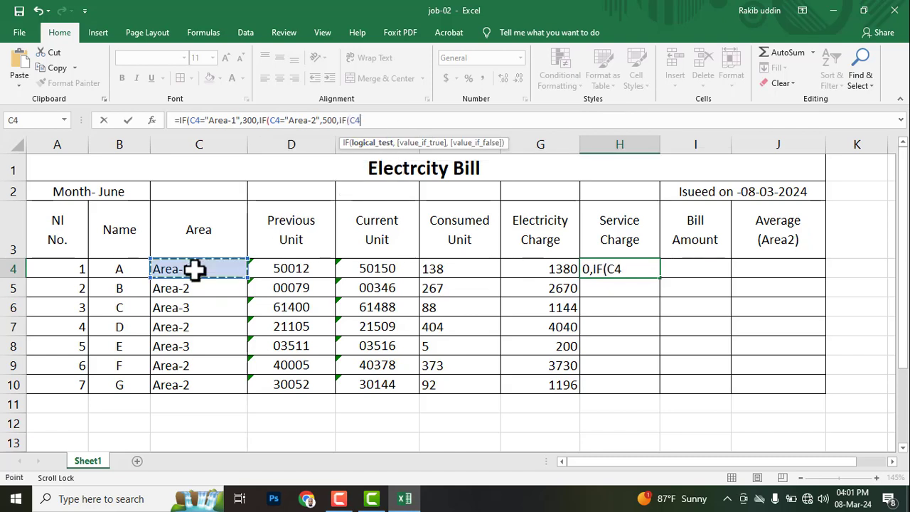
type("=")
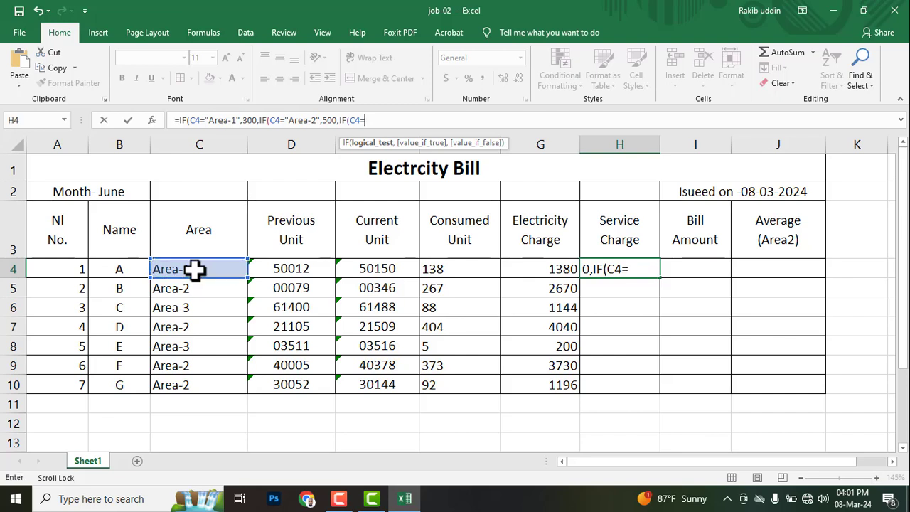
type("\"Area-1")
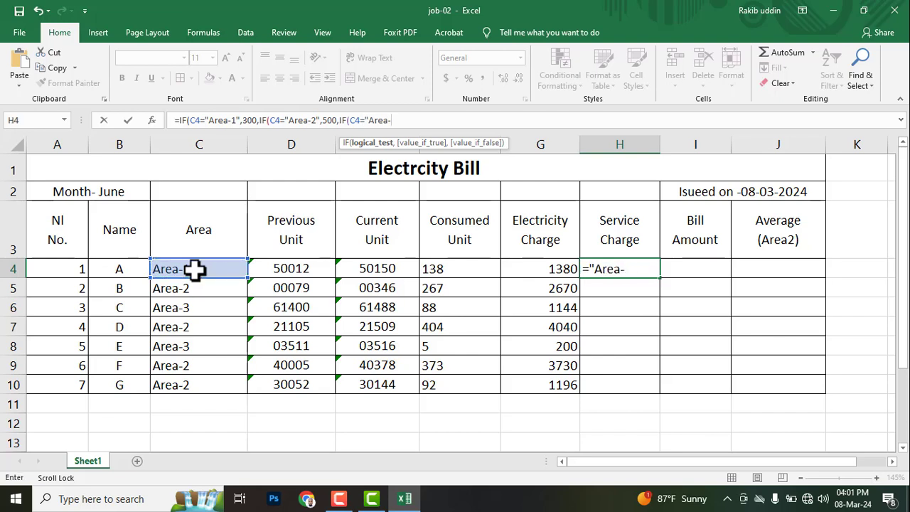
type("3\",")
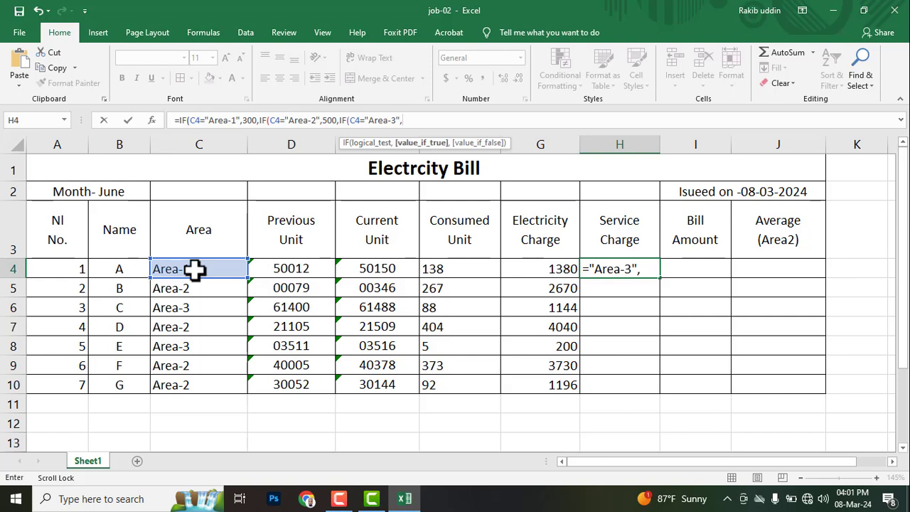
type("600")
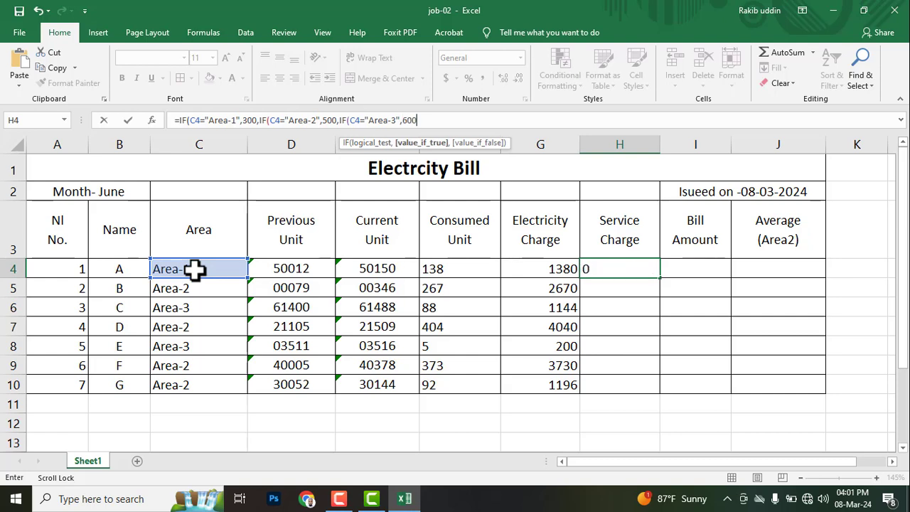
type(",)")
key("Return")
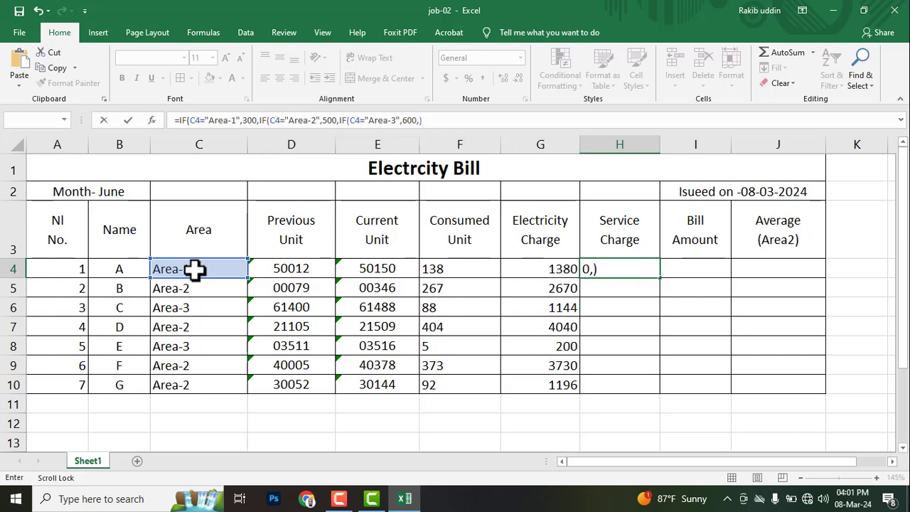
left_click(444, 299)
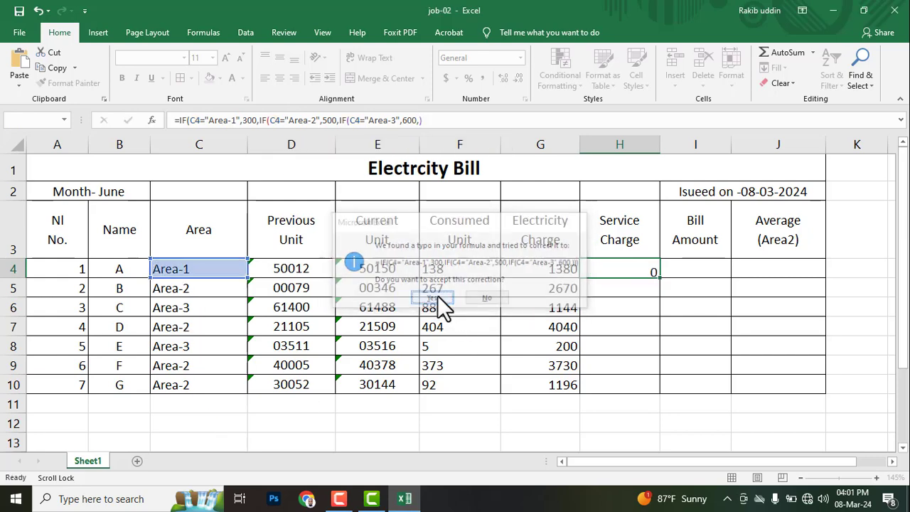
left_click(177, 268)
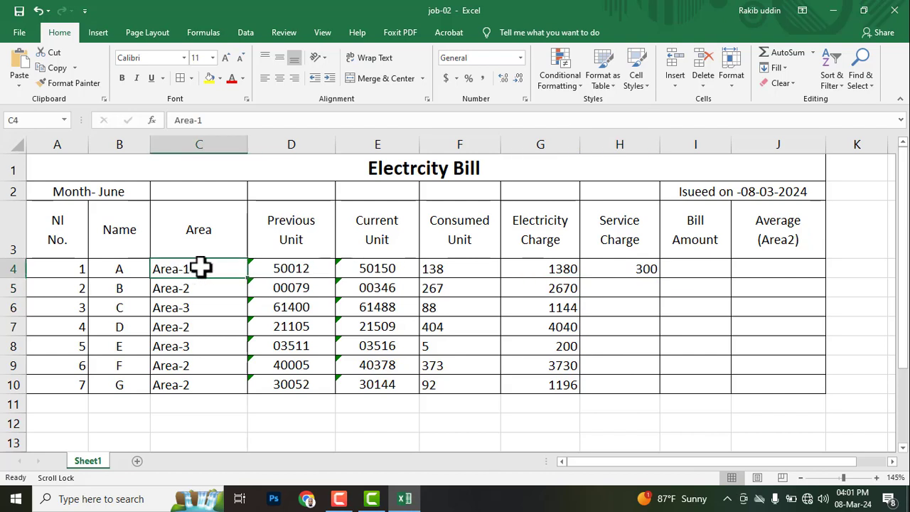
Copy the service charge formula from H4 down to H10
left_click(628, 271)
left_click_drag(661, 278, 665, 393)
left_click(626, 289)
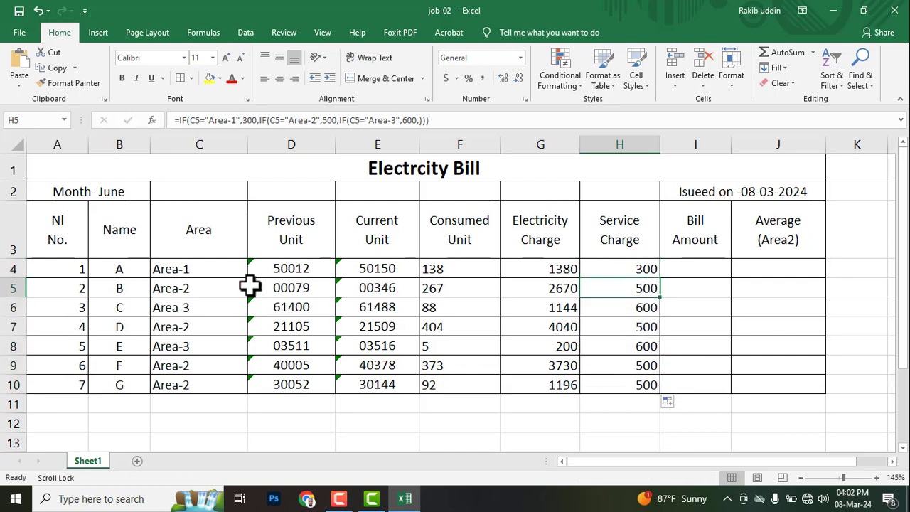
Mark customer B's row and area to verify the copied service charge
left_click(177, 289)
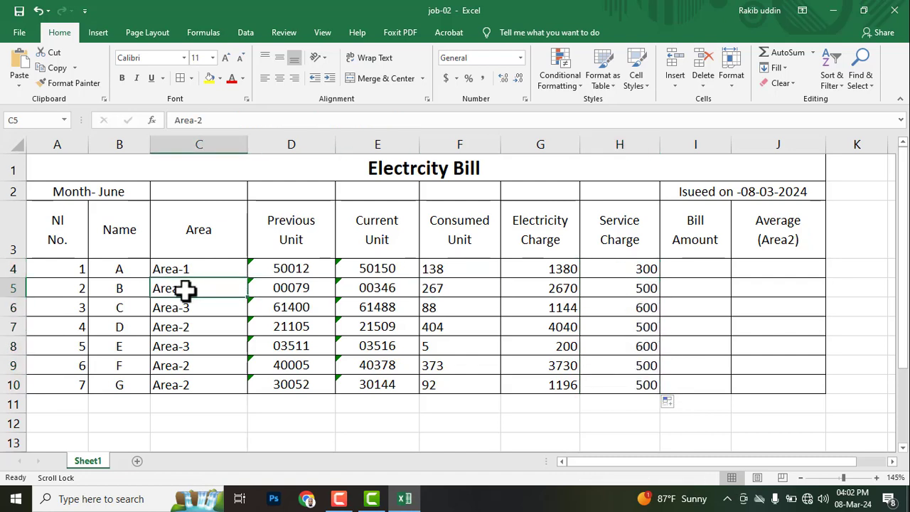
key("ctrl+shift+1")
mouse_move(150, 278)
left_mouse_down()
mouse_move(419, 298)
mouse_move(656, 298)
left_mouse_up()
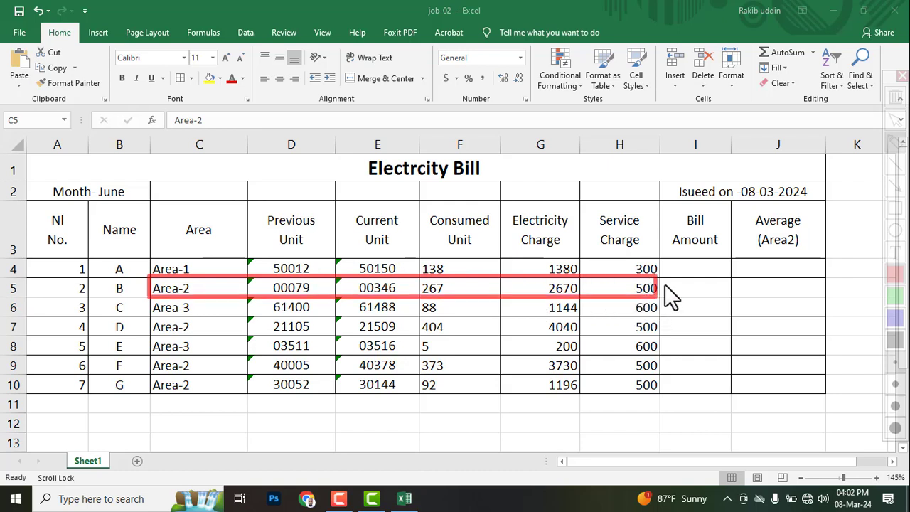
left_click_drag(697, 264, 651, 291)
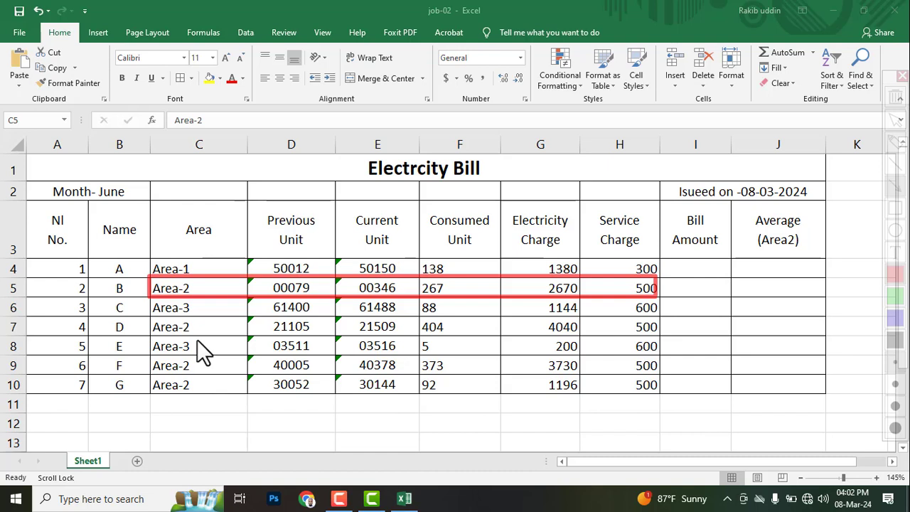
left_click_drag(189, 346, 631, 347)
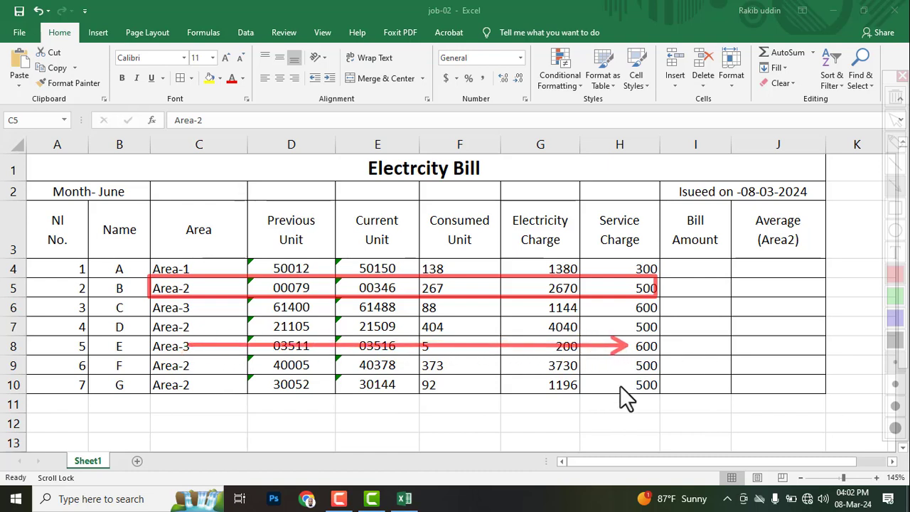
key("Escape")
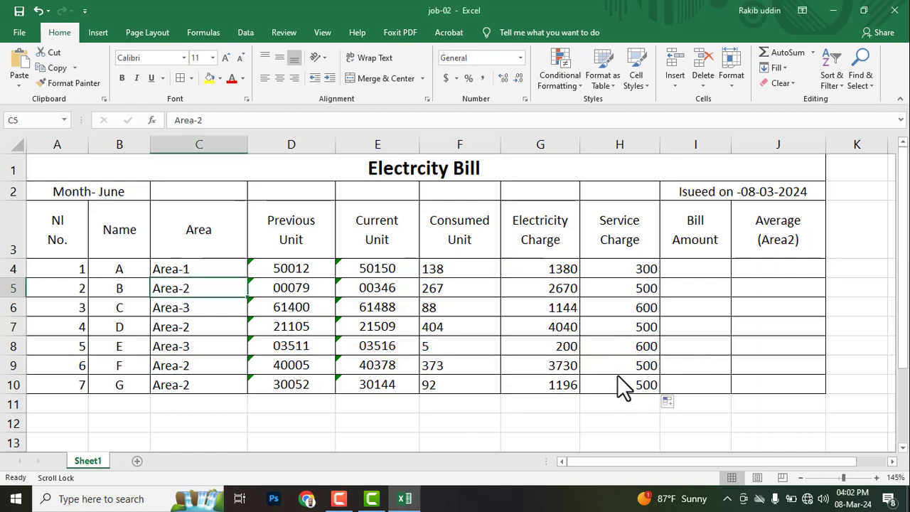
Remove the service-charge box in the PDF and review the Bill Amount = Electricity charge + Area Charge rule
key("alt+Tab")
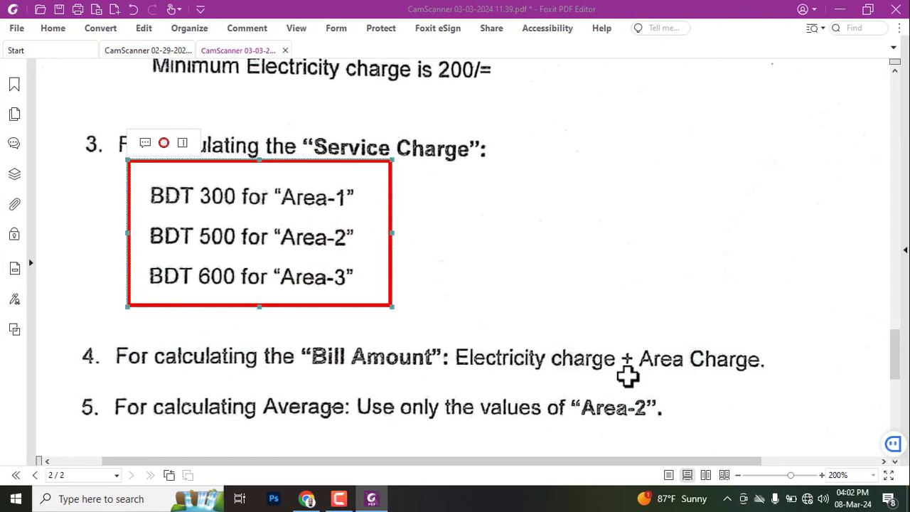
scroll(358, 335, "down", 2)
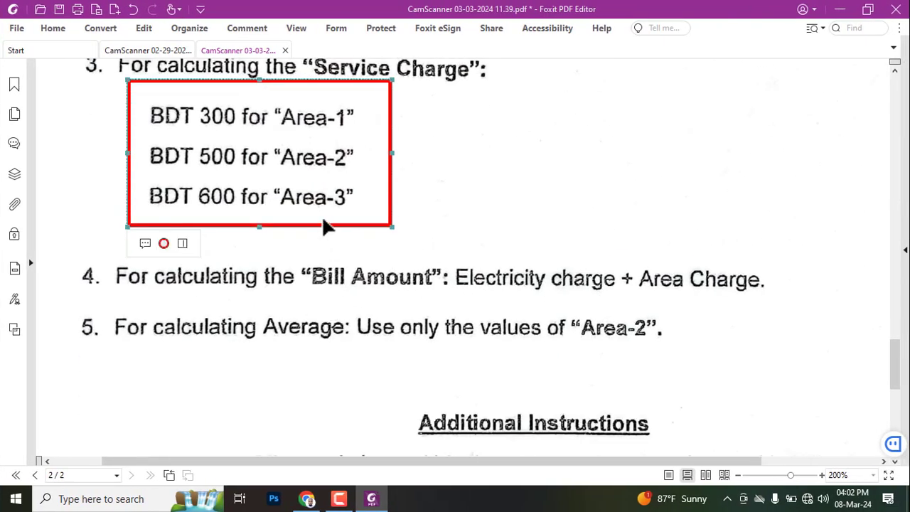
key("Delete")
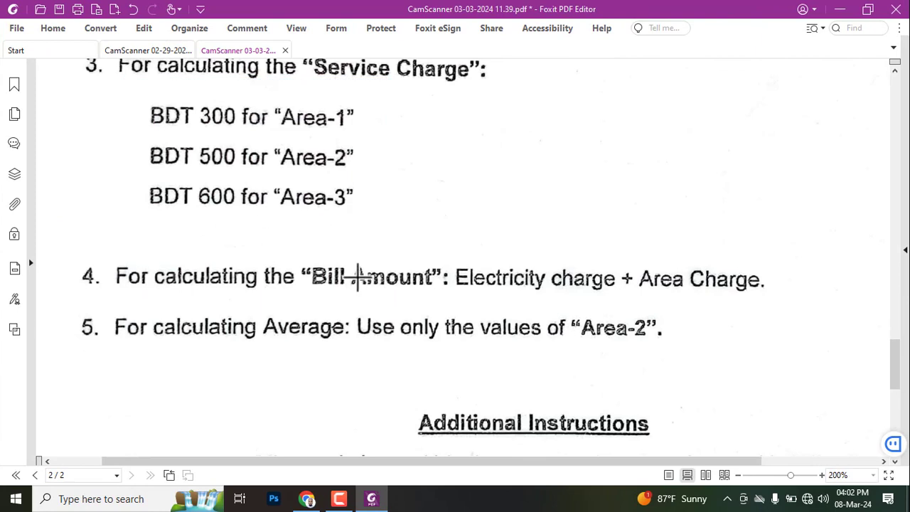
scroll(358, 277, "down", 1)
left_click_drag(293, 212, 435, 256)
key("Delete")
left_click_drag(441, 206, 778, 259)
key("Delete")
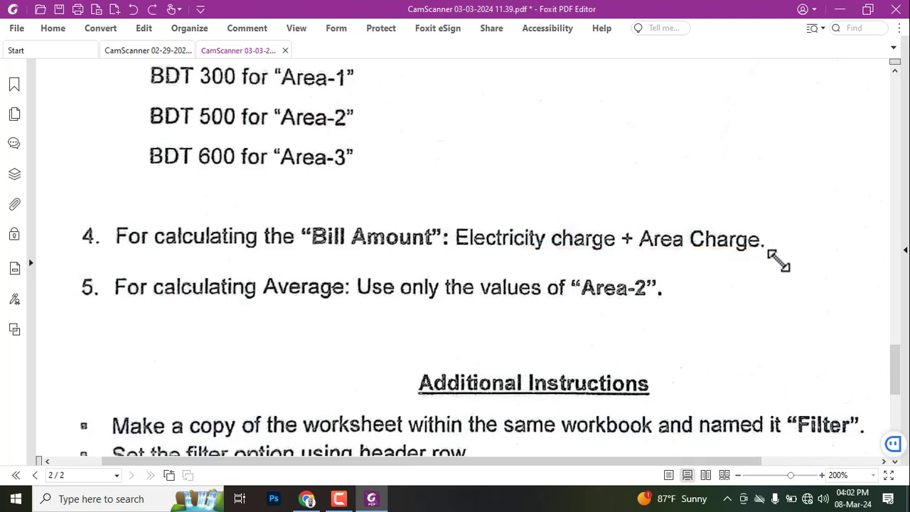
key("alt+Tab")
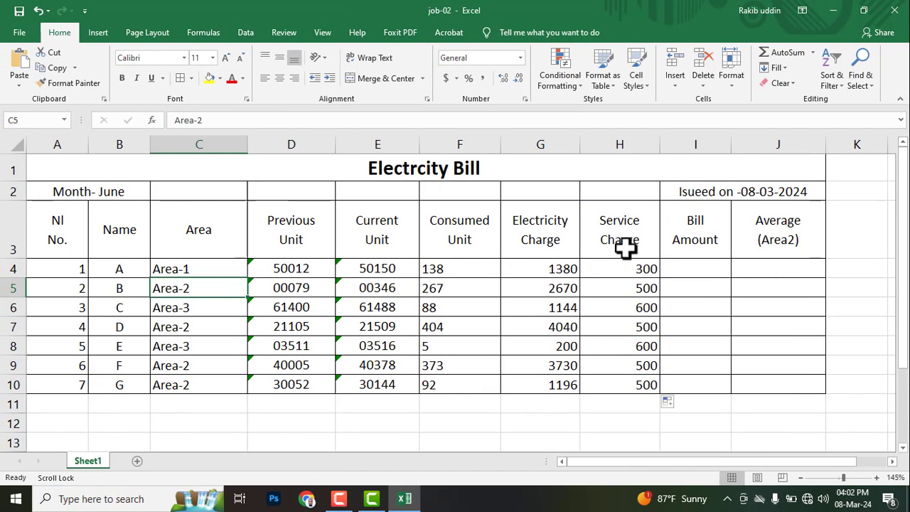
Enter =G4+H4 in I4 as the first customer's bill amount
left_click(525, 264)
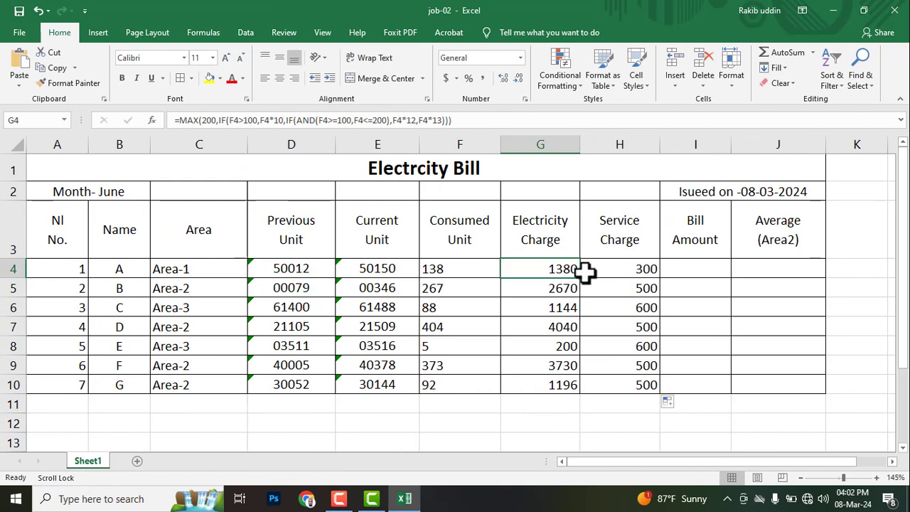
left_click(614, 267)
left_click_drag(538, 270, 600, 272)
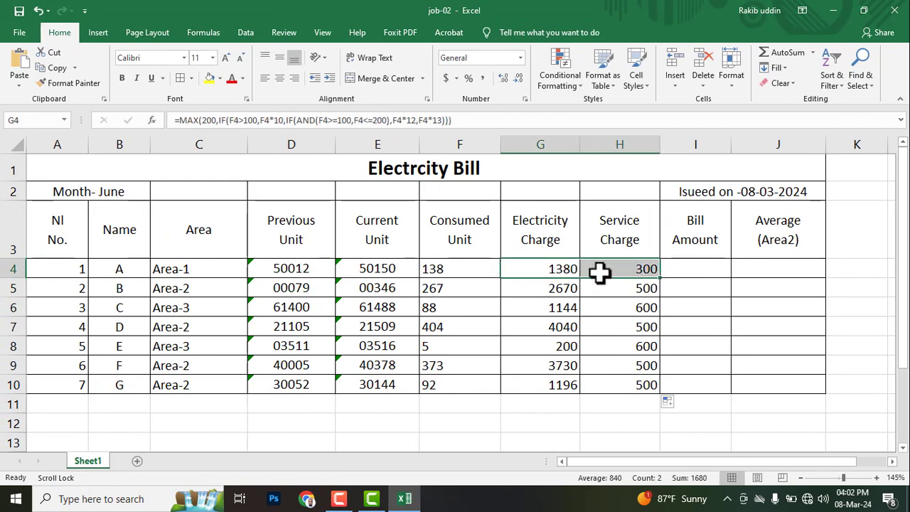
left_click(691, 270)
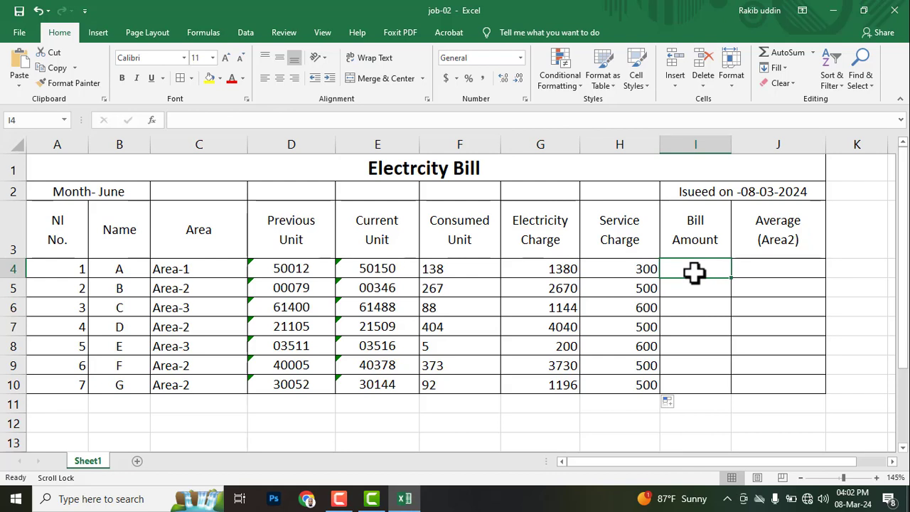
type("=")
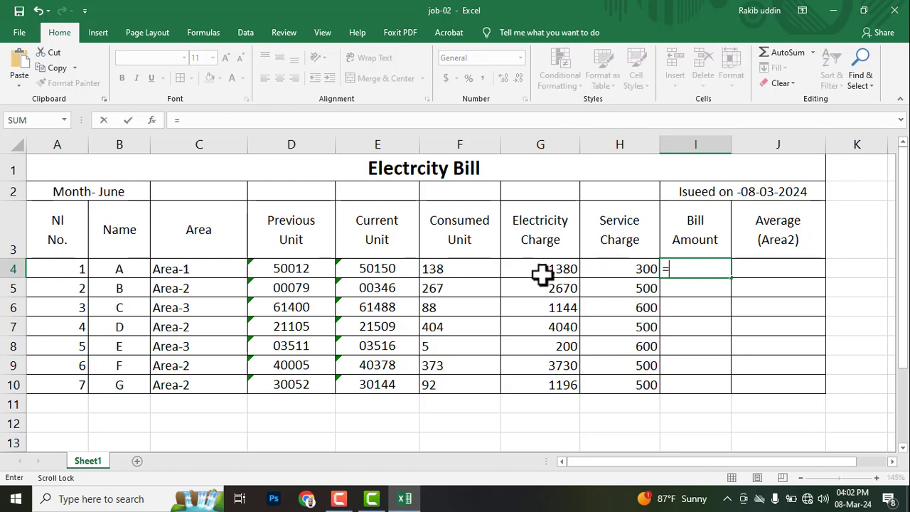
left_click(541, 270)
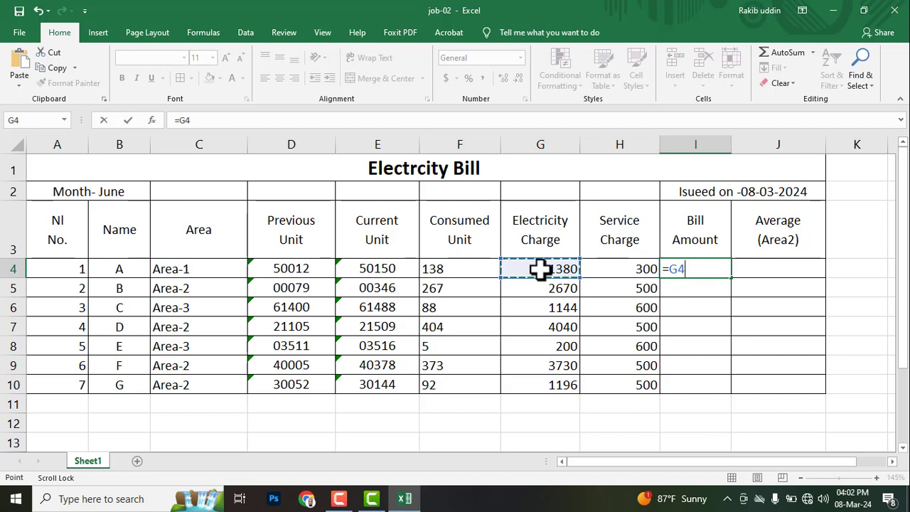
type("+")
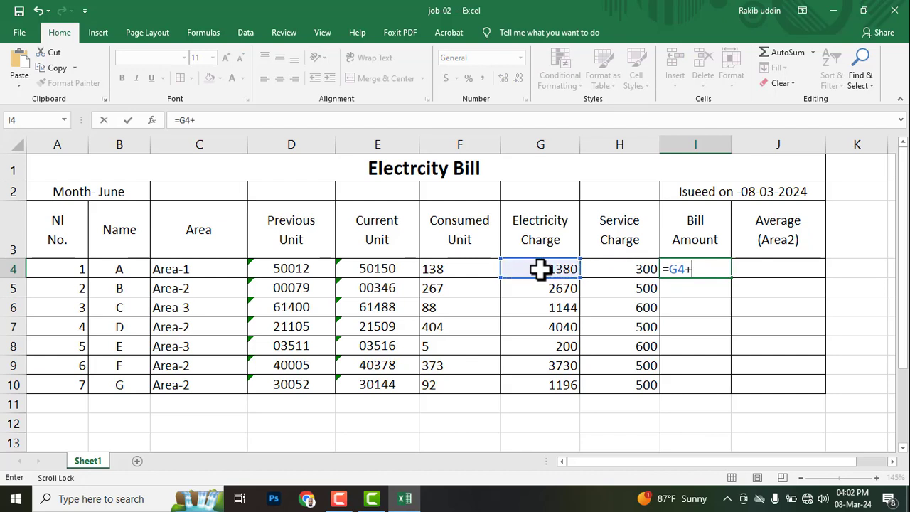
left_click(615, 269)
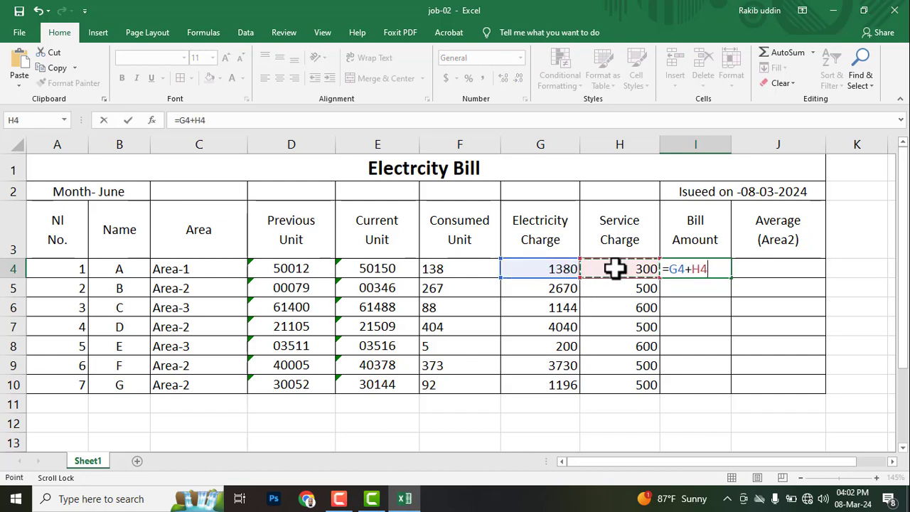
key("Return")
Copy the bill amount formula from I4 down to I10
left_click(695, 267)
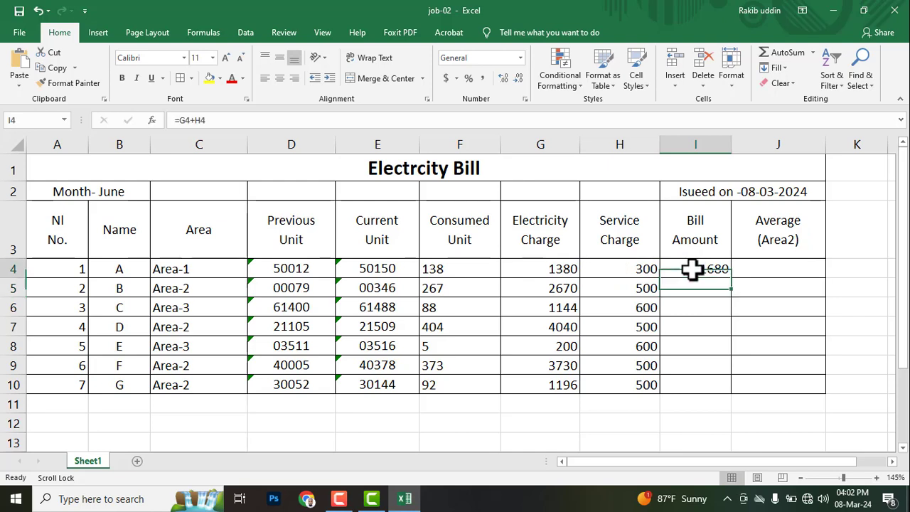
left_click_drag(732, 278, 737, 392)
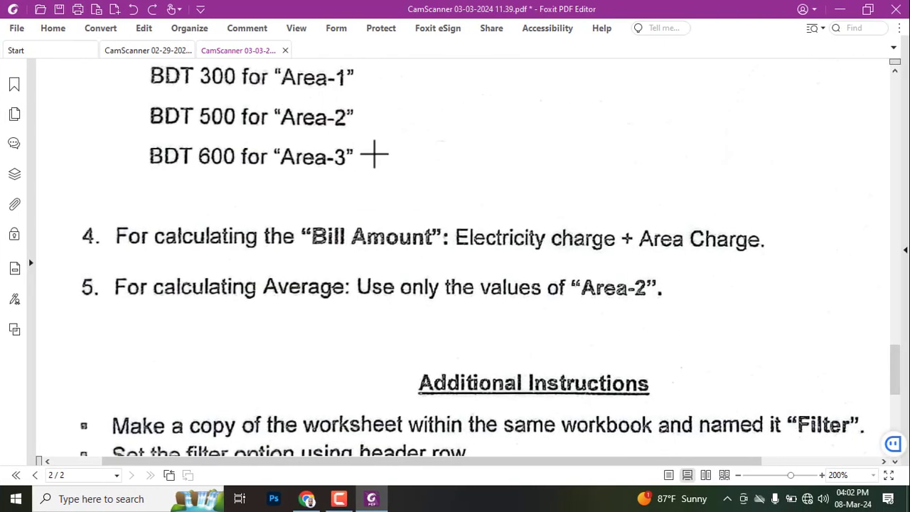
scroll(356, 185, "down", 1)
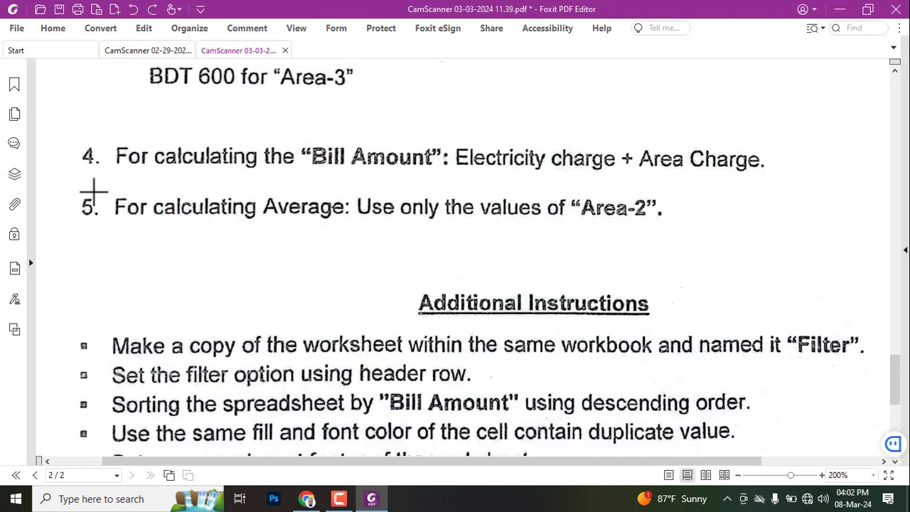
mouse_move(72, 176)
left_mouse_down()
mouse_move(366, 223)
mouse_move(661, 223)
mouse_move(695, 234)
left_mouse_up()
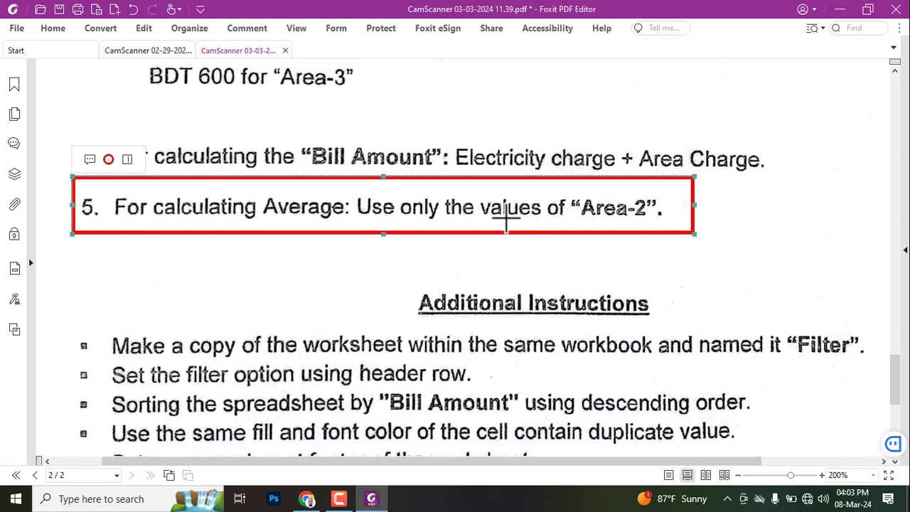
key("Delete")
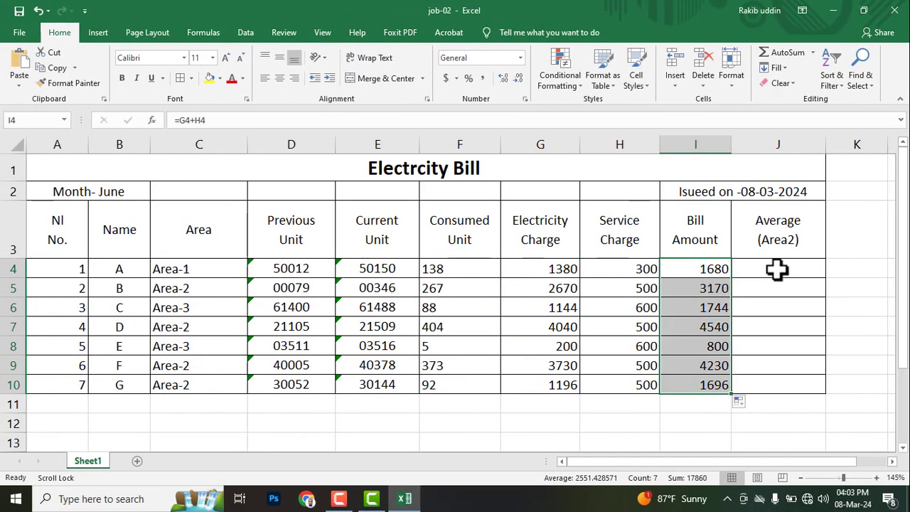
Merge and center J4:J10 into a single Average (Area2) cell
left_click(563, 268)
left_click_drag(778, 267, 785, 385)
left_click(772, 405)
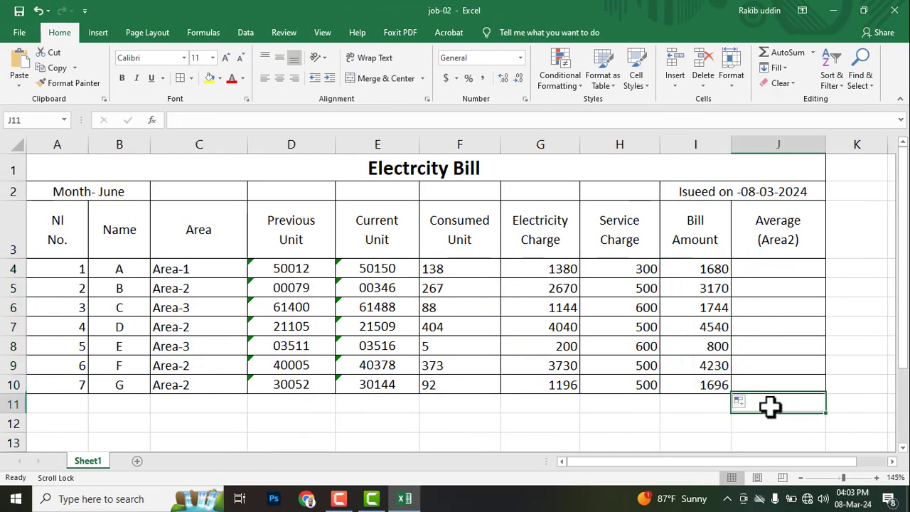
left_click_drag(774, 268, 775, 384)
left_click(377, 80)
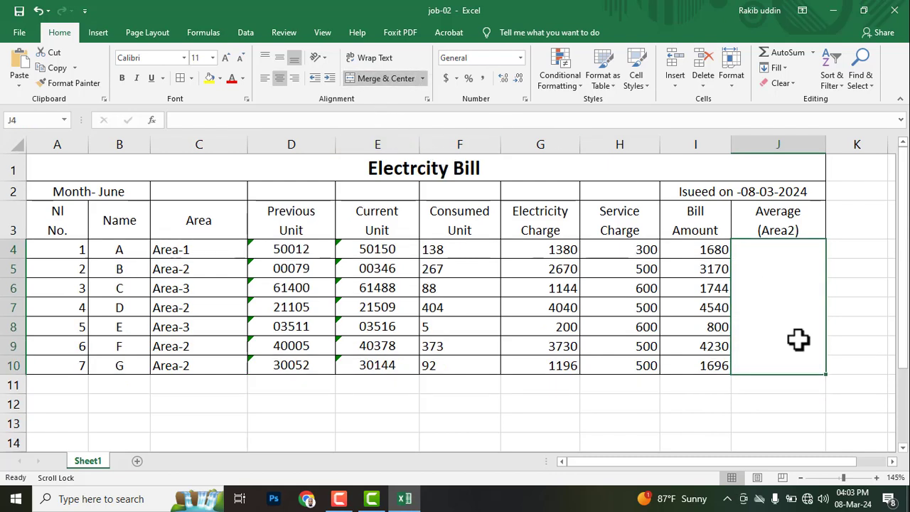
Start an AVERAGEIF function in the merged cell, replacing the initial IF
double_click(782, 305)
left_click(782, 399)
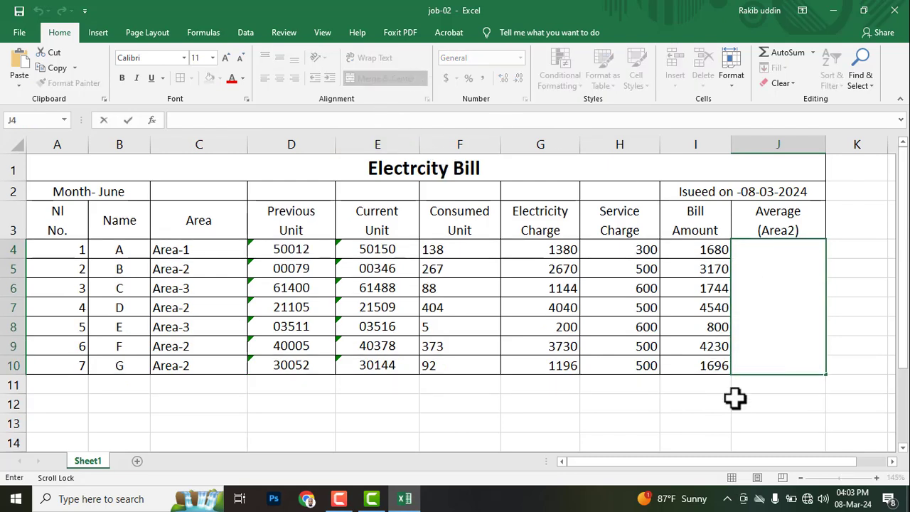
left_click(778, 301)
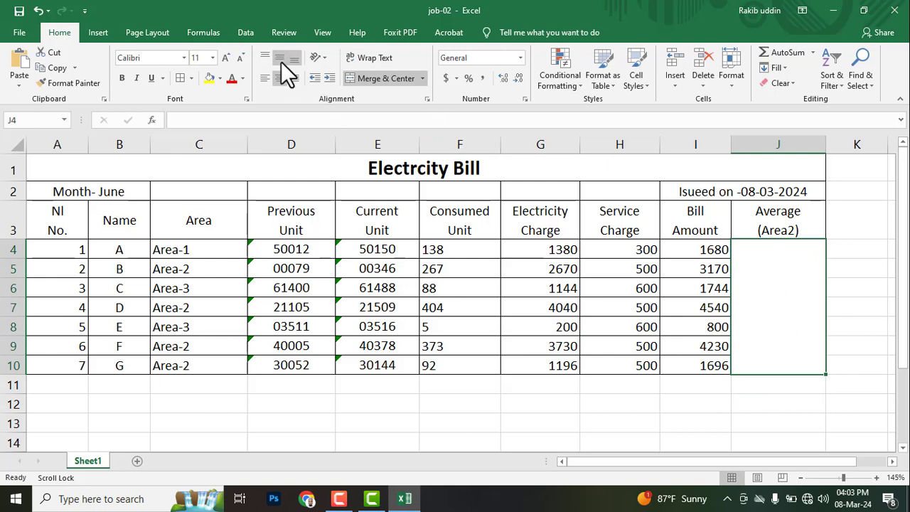
double_click(766, 297)
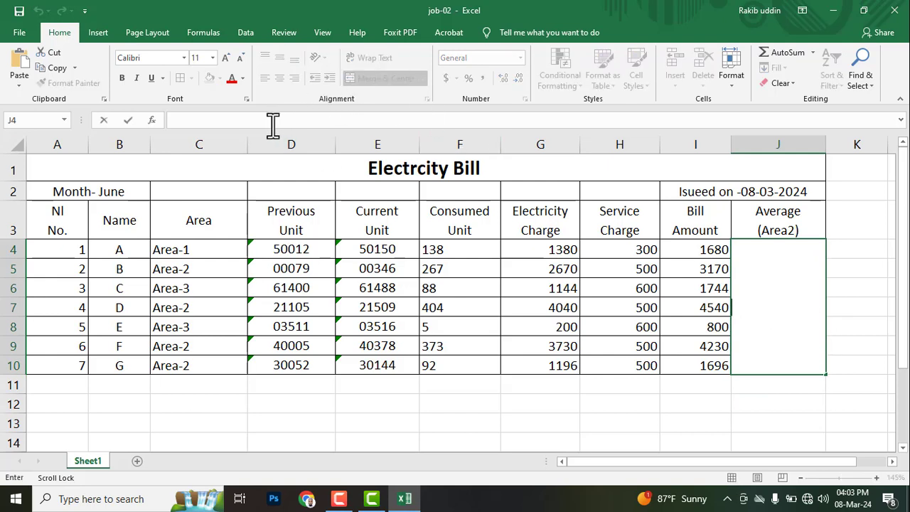
type("=IF(")
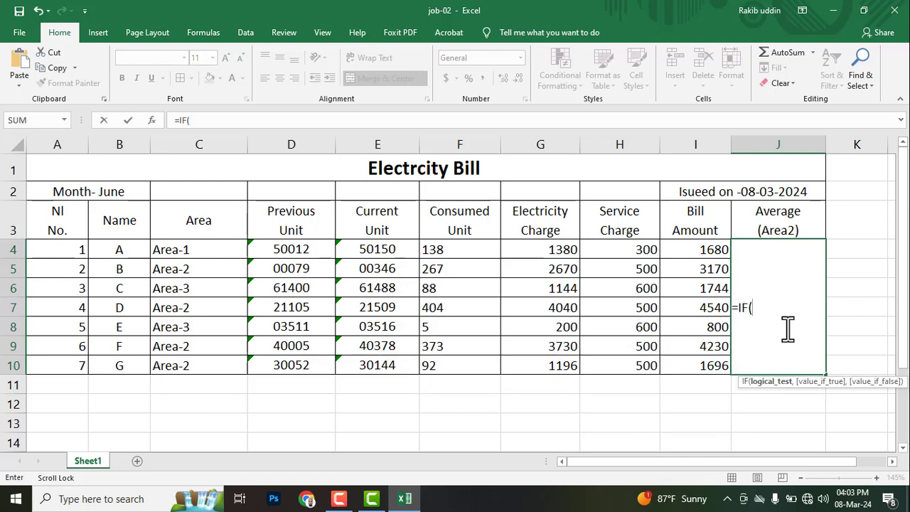
key("BackSpace")
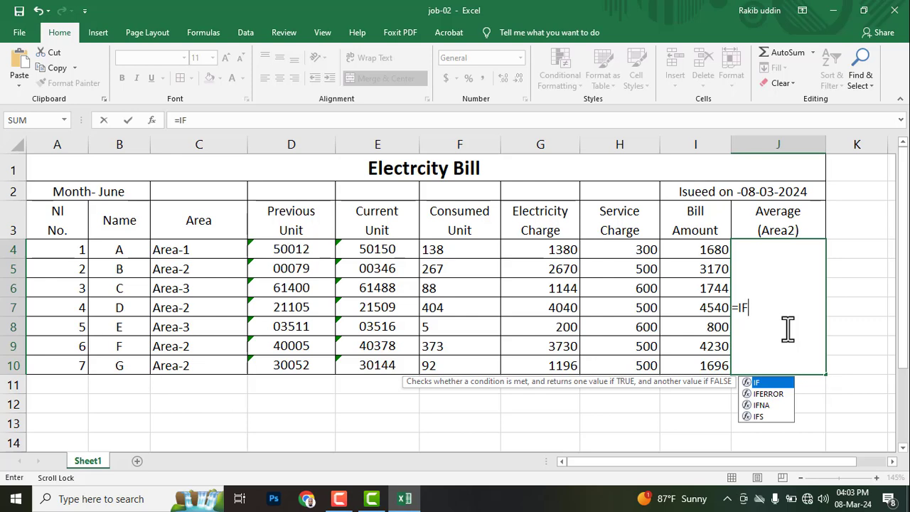
key("BackSpace")
key("BackSpace")
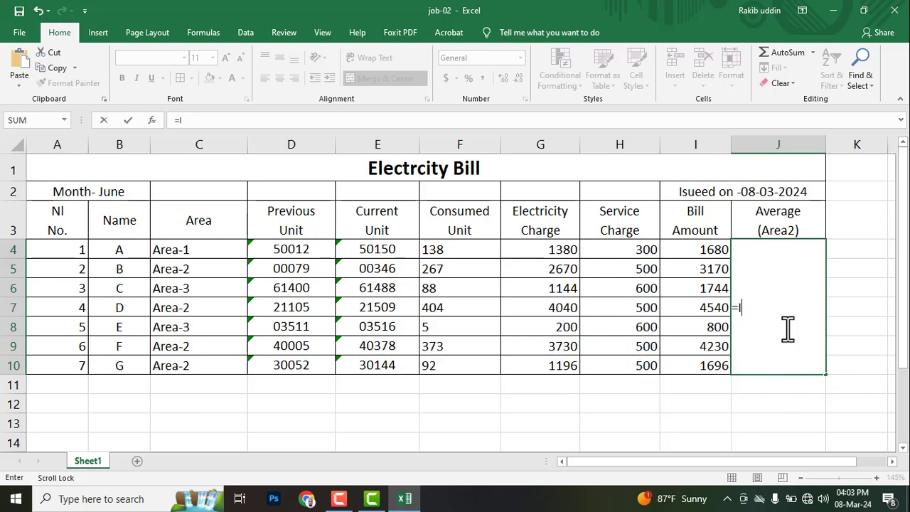
type("aver")
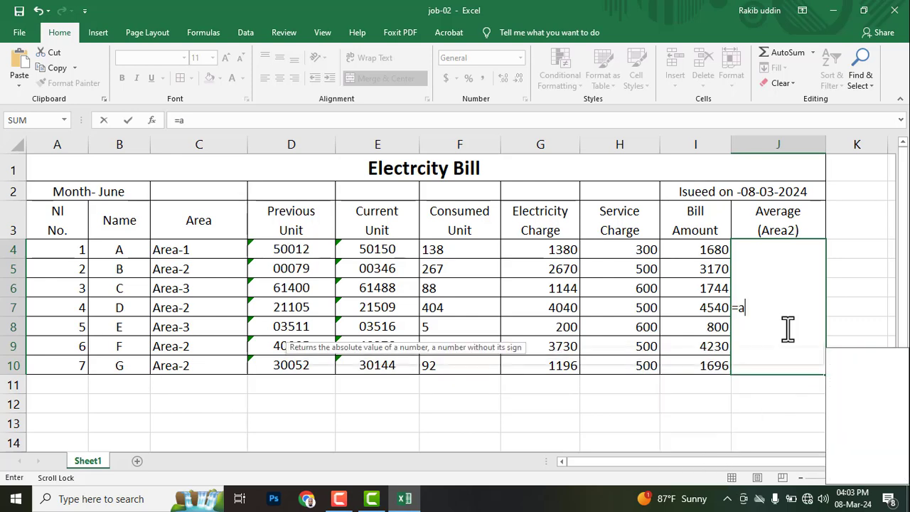
key("Down")
key("Down")
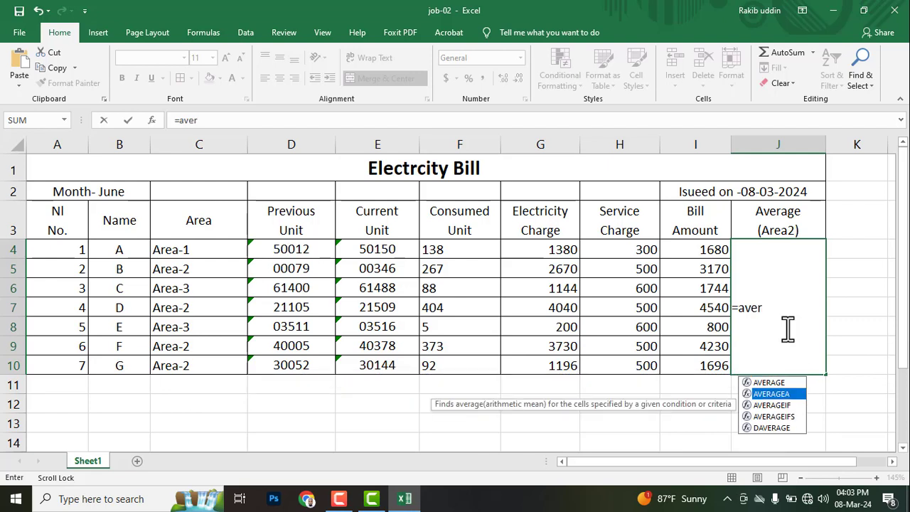
key("Tab")
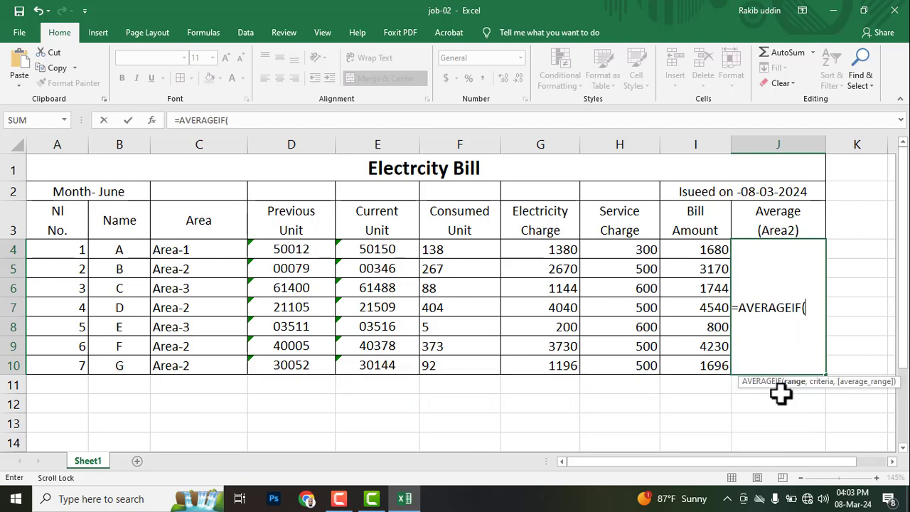
Set the criteria range to $C$4:$C$10 and the criterion to "Area-2"
left_click(255, 123)
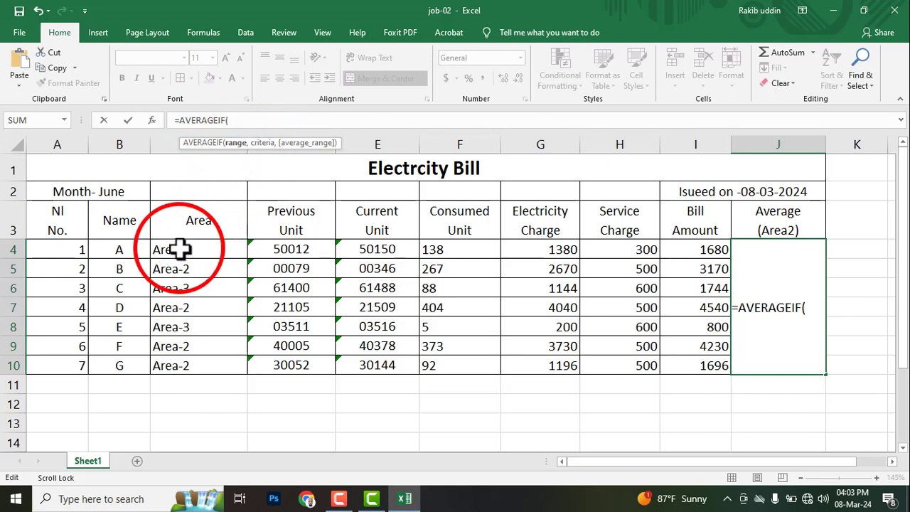
left_click_drag(180, 249, 179, 365)
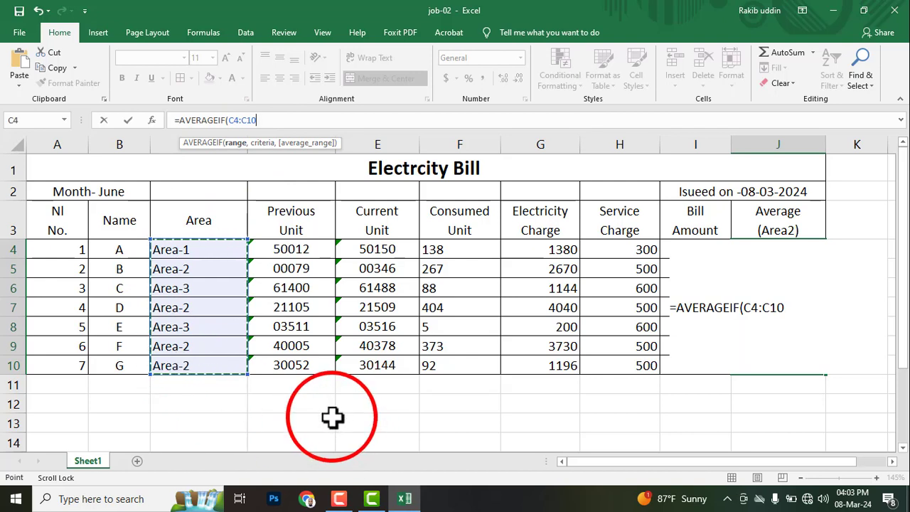
key("F4")
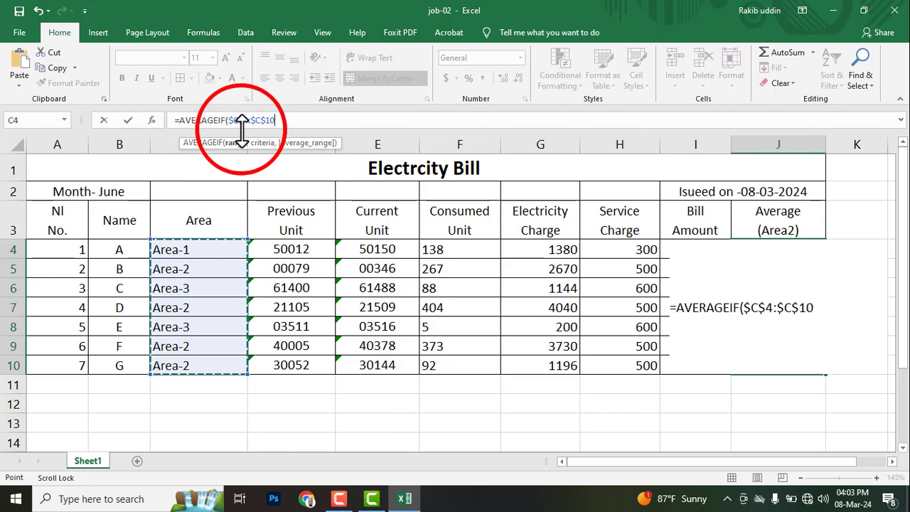
type(",")
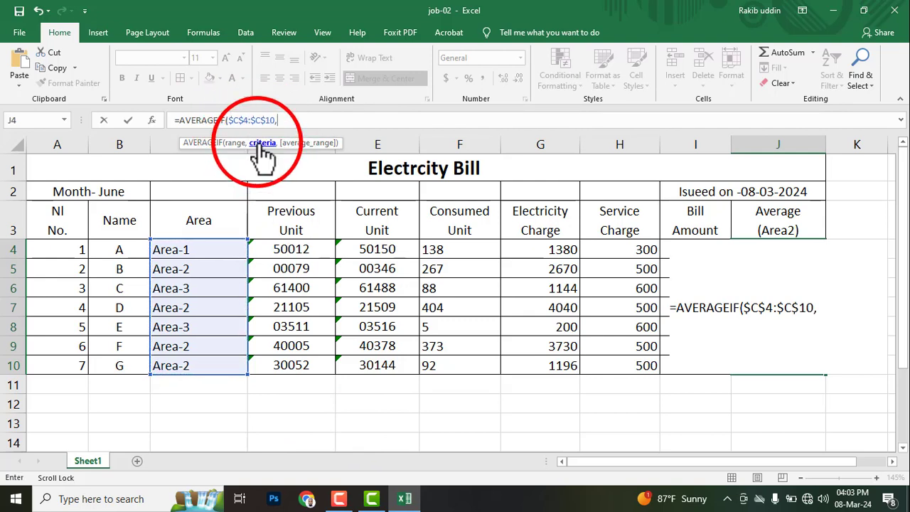
type("\"")
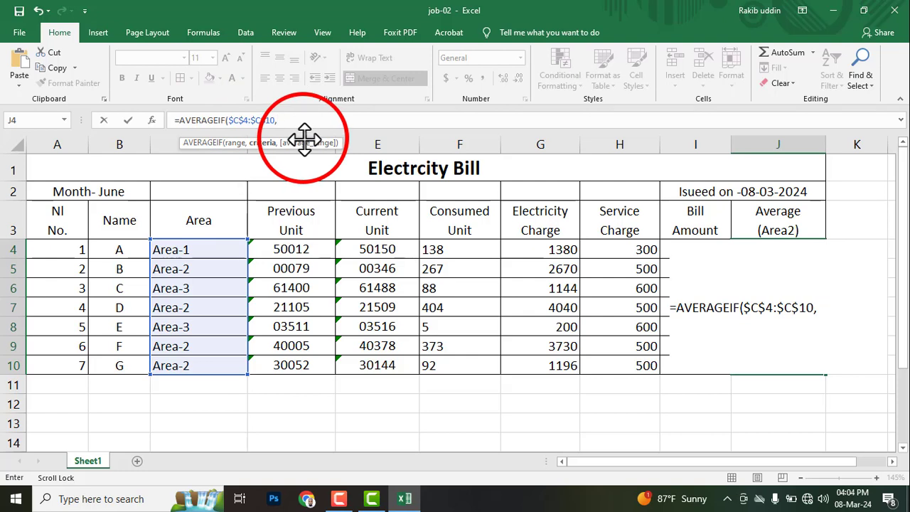
type("Area-2\",")
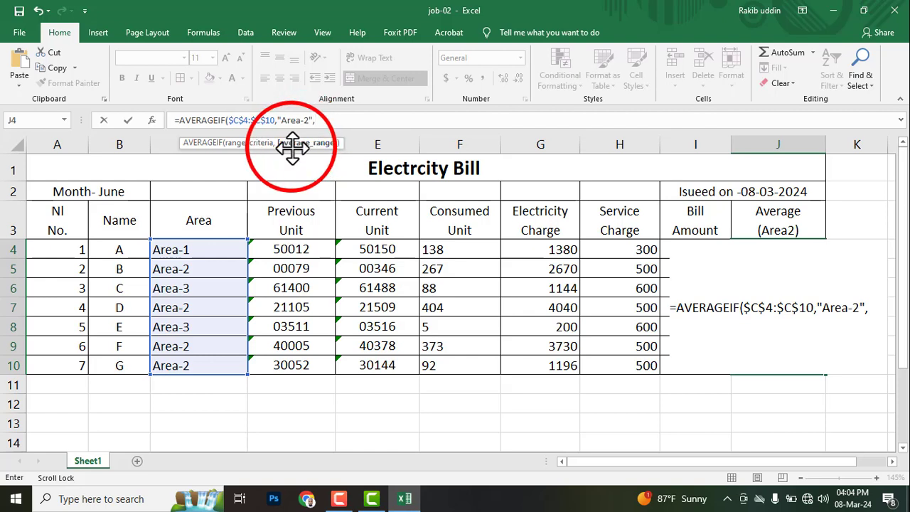
left_click(683, 227)
Replace the H4 average range with the Bill Amount range I4:I10
scroll(680, 228, "down", 1)
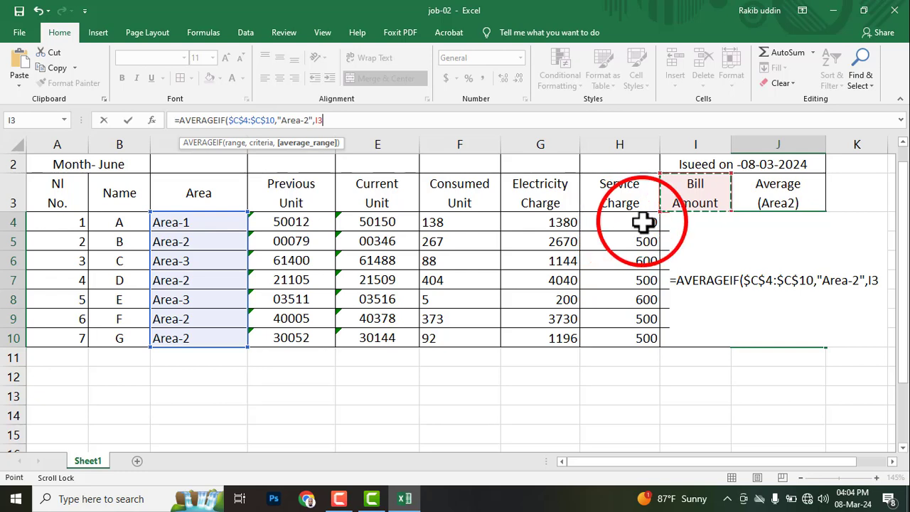
scroll(643, 227, "right", 1)
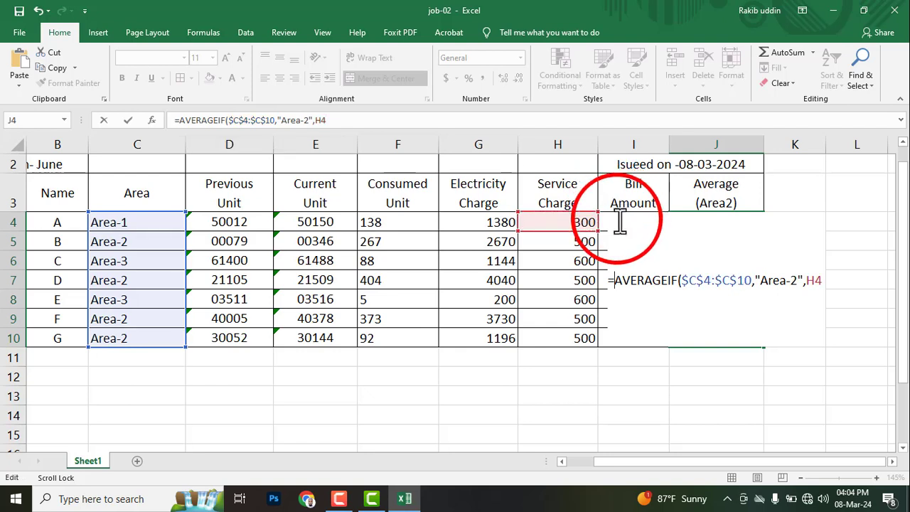
left_click(626, 186)
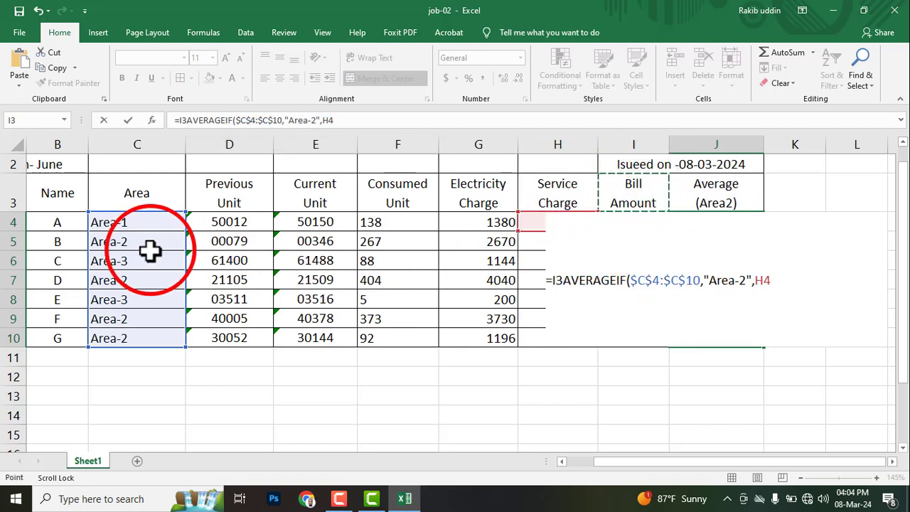
left_click(345, 121)
key("BackSpace")
key("BackSpace")
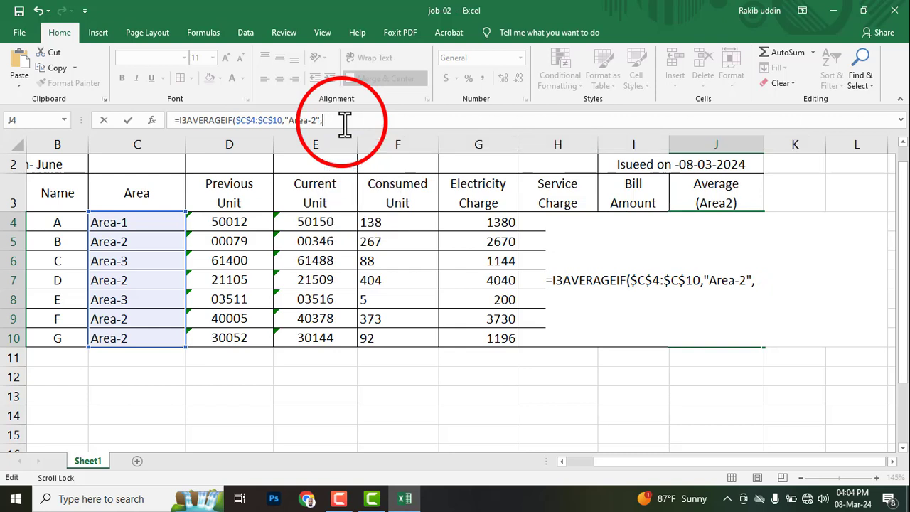
type("i")
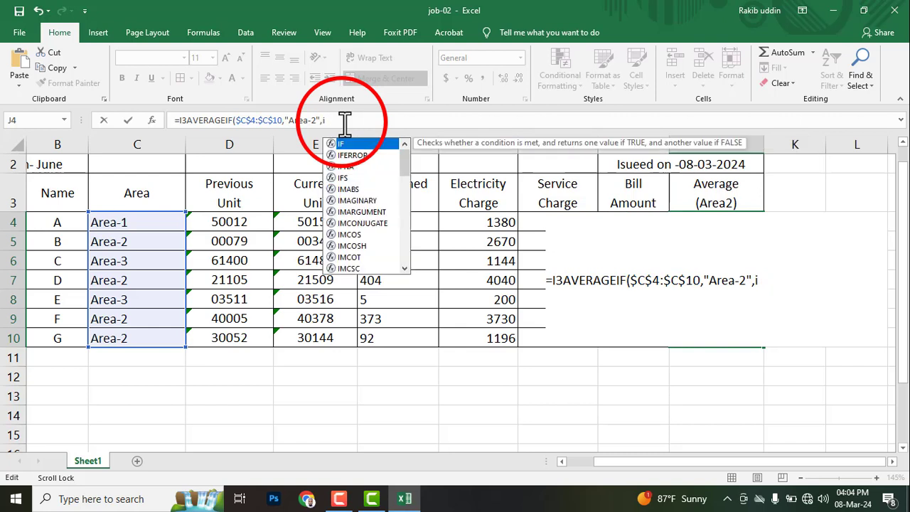
type("4")
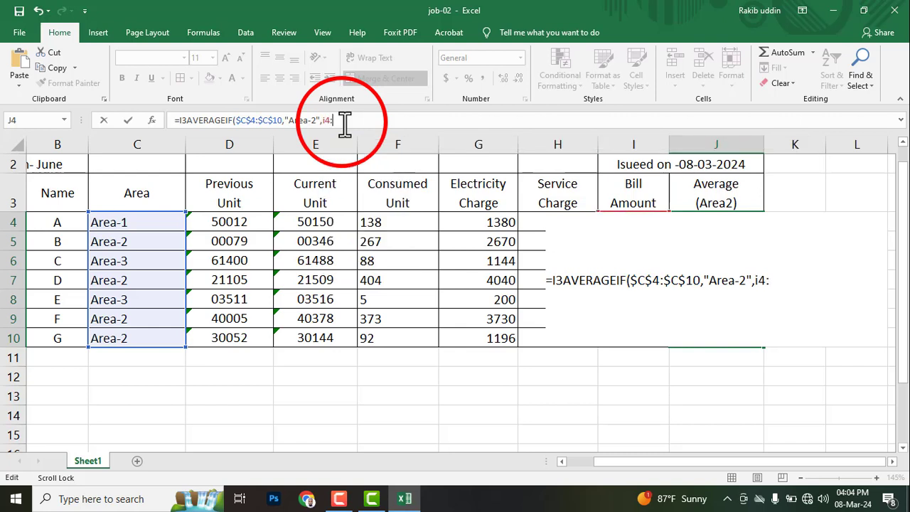
type(":i")
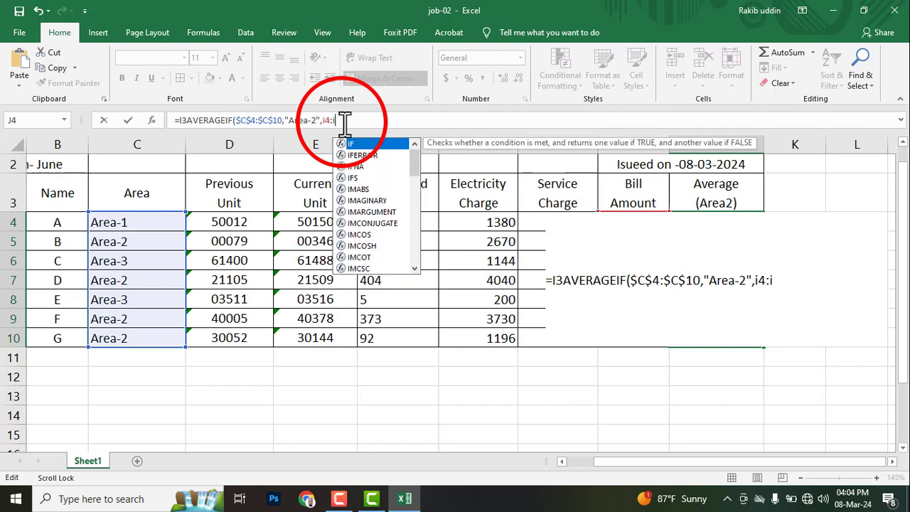
type("10")
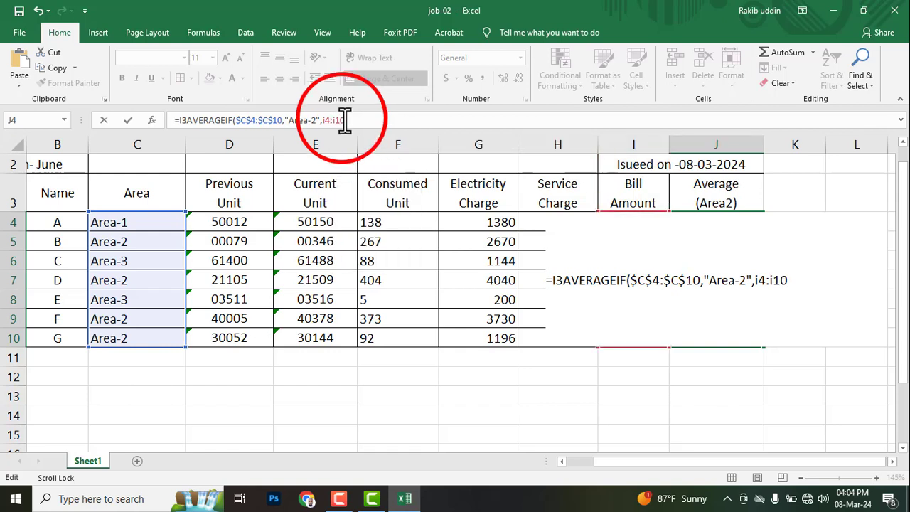
Delete the stray I3 before AVERAGEIF so the merged cell shows the 3409 Area-2 average
key("Return")
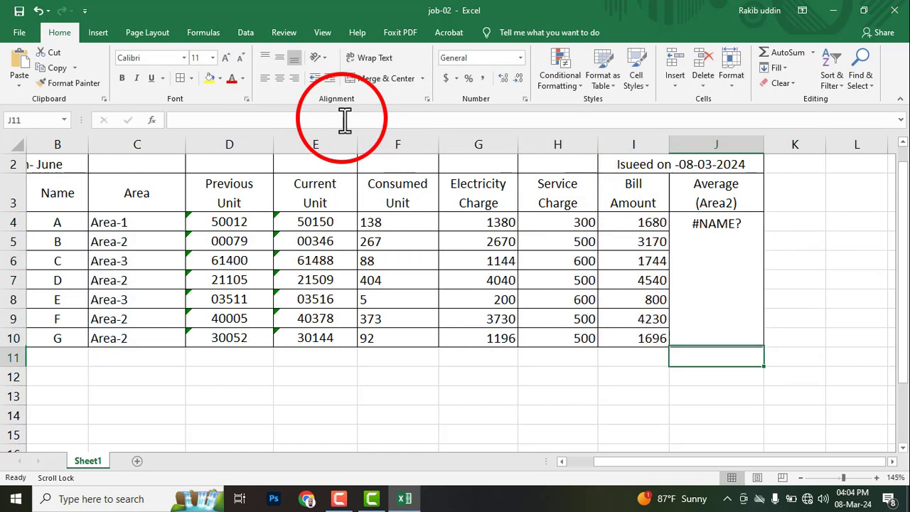
left_click(725, 286)
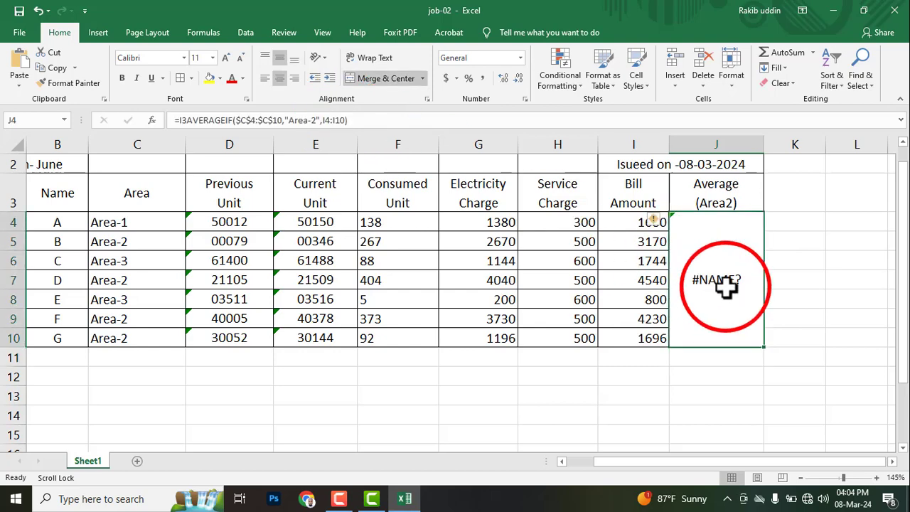
left_click(336, 121)
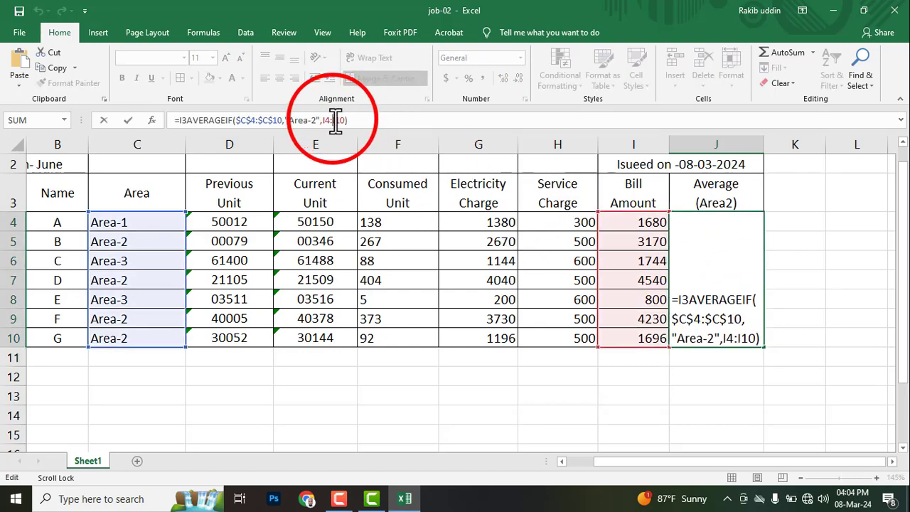
left_click(187, 122)
key("BackSpace")
key("BackSpace")
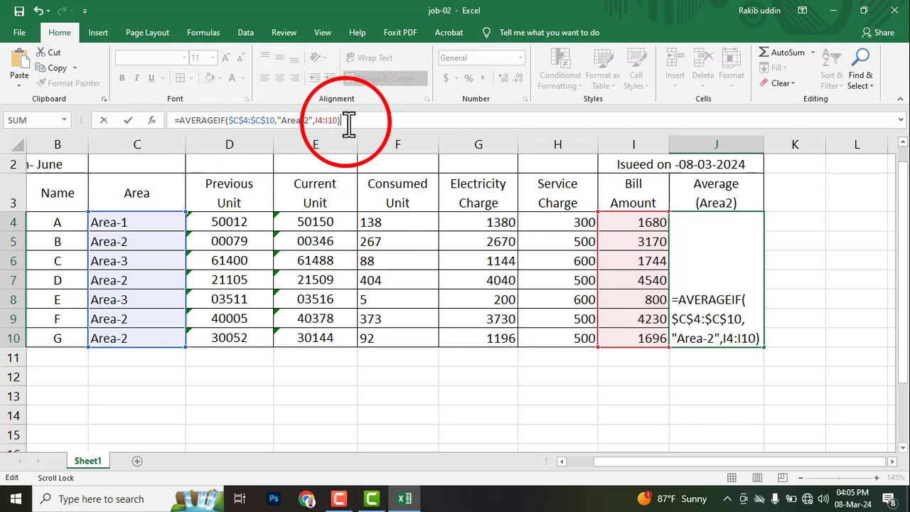
key("Return")
left_click(701, 313)
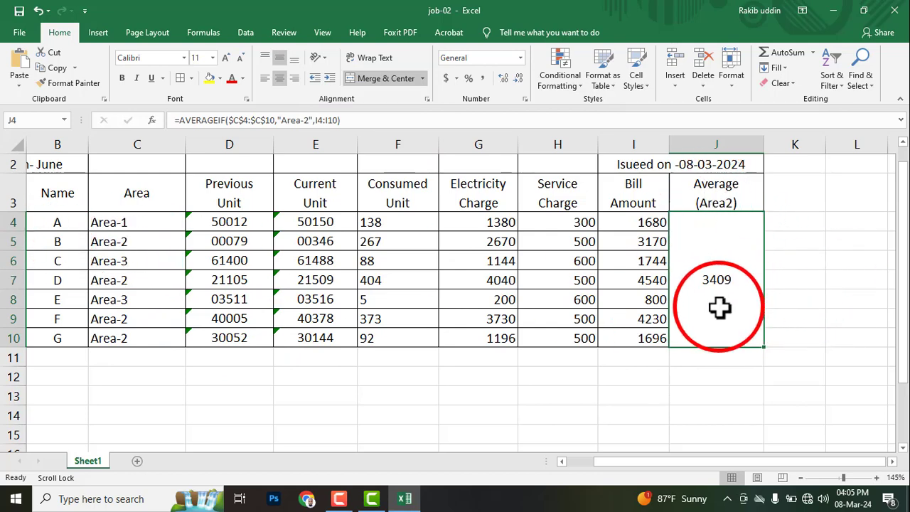
left_click(630, 241)
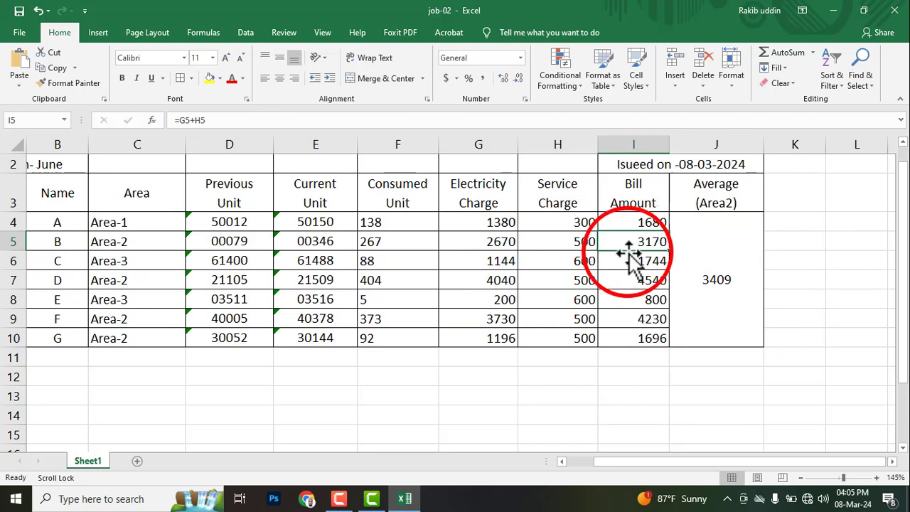
left_click(635, 320, "ctrl")
left_click(632, 337, "ctrl")
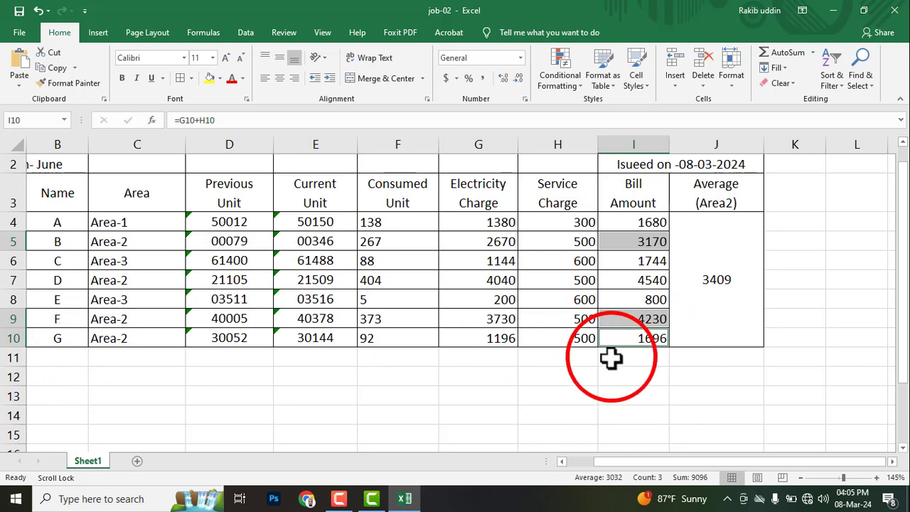
left_click(646, 282, "ctrl")
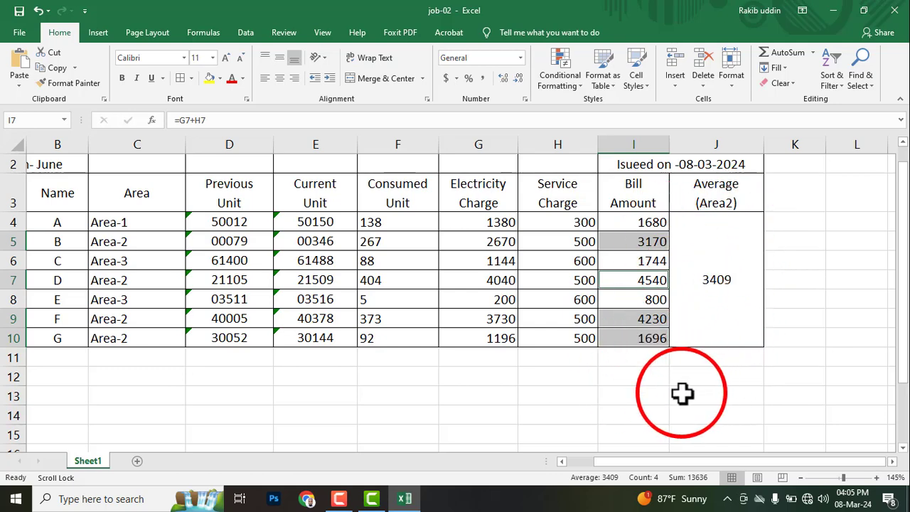
left_click(219, 78)
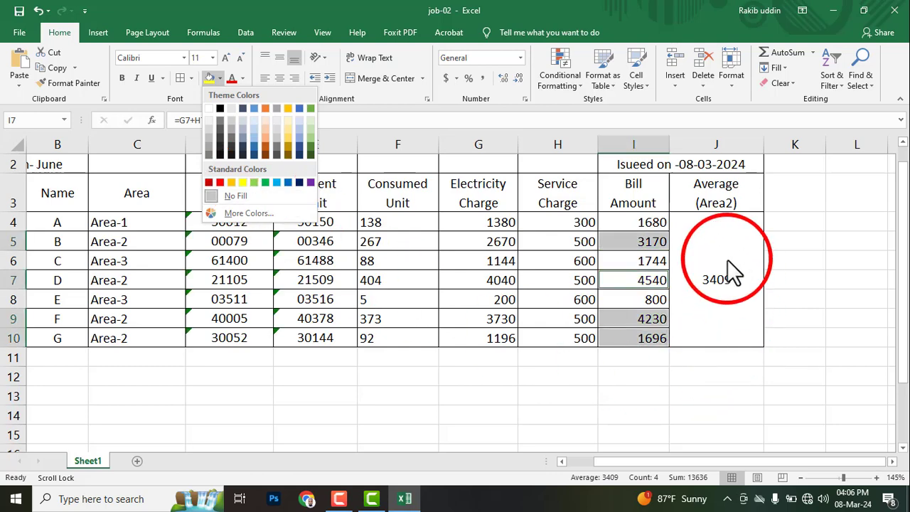
left_click(592, 392)
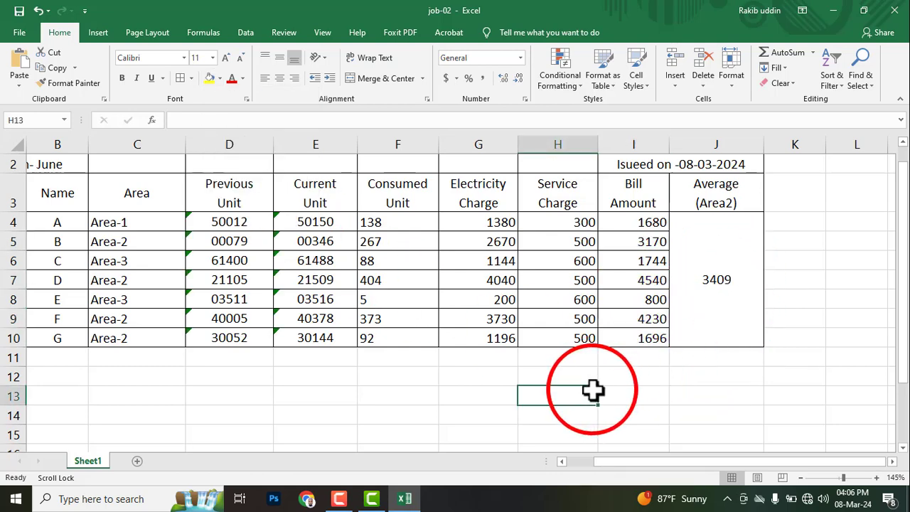
Scroll the Foxit task sheet to review the electricity, service charge, Bill Amount and Area-2 average rules
left_click_drag(644, 460, 517, 423)
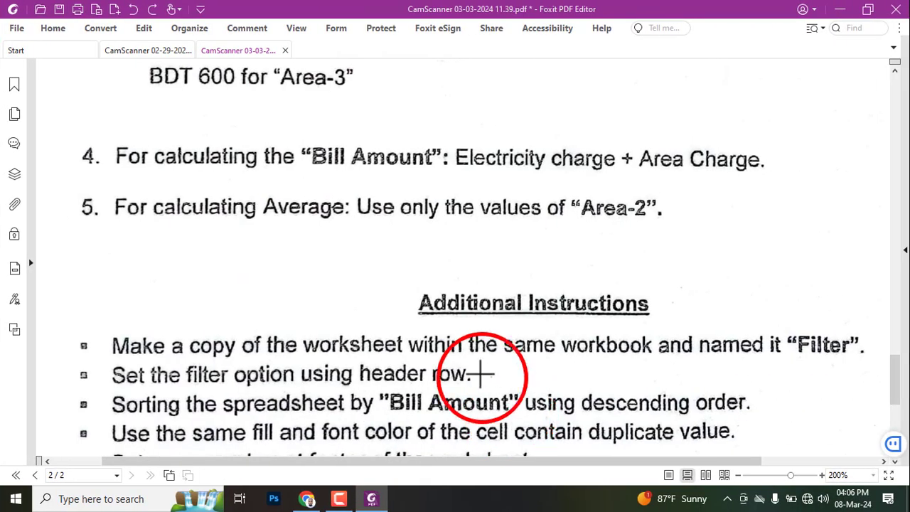
scroll(415, 282, "down", 3)
scroll(416, 292, "up", 5)
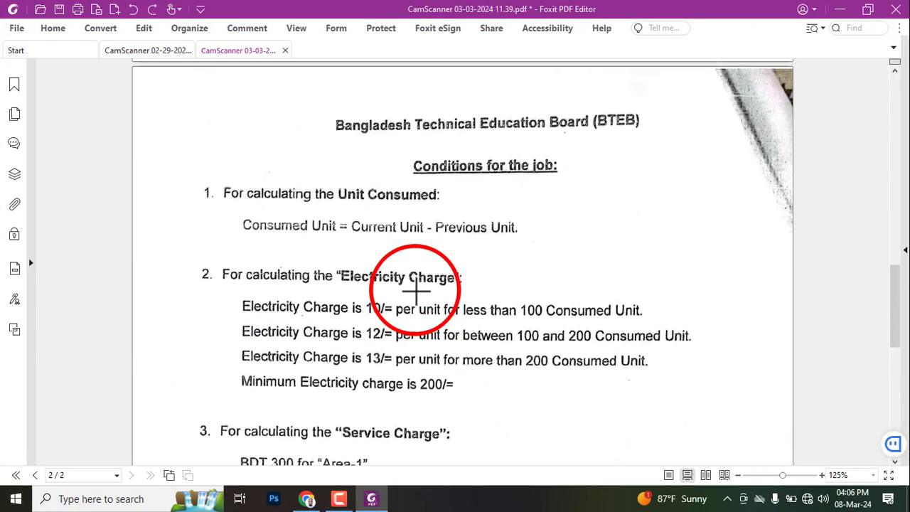
scroll(416, 294, "down", 2)
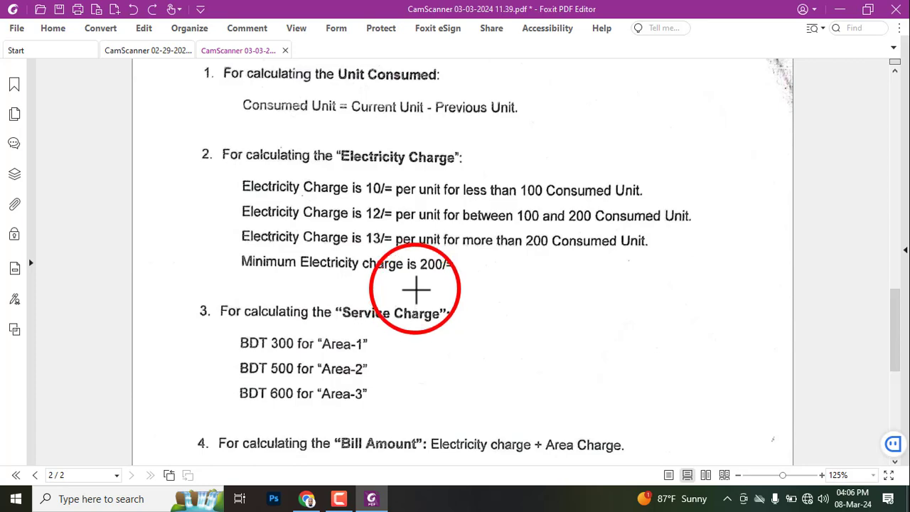
scroll(416, 294, "down", 2, "ctrl")
scroll(522, 334, "up", 1, "ctrl")
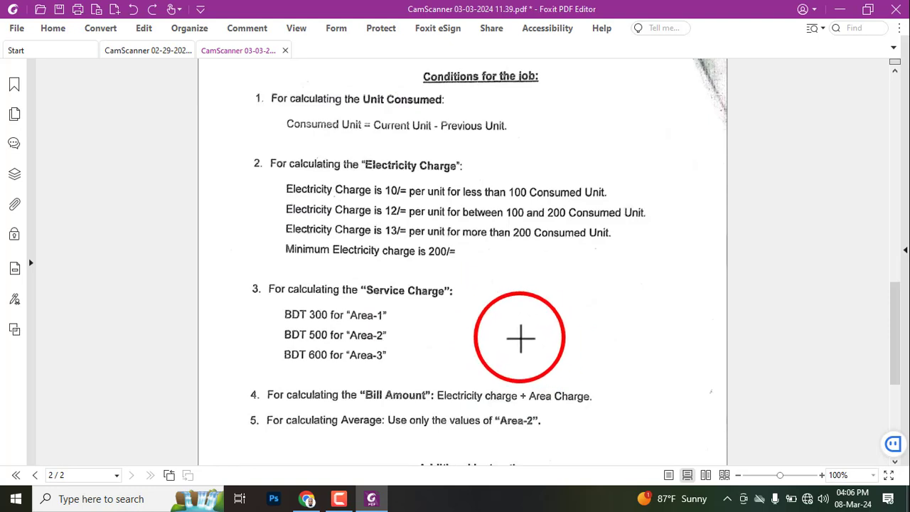
scroll(603, 265, "up", 1, "ctrl")
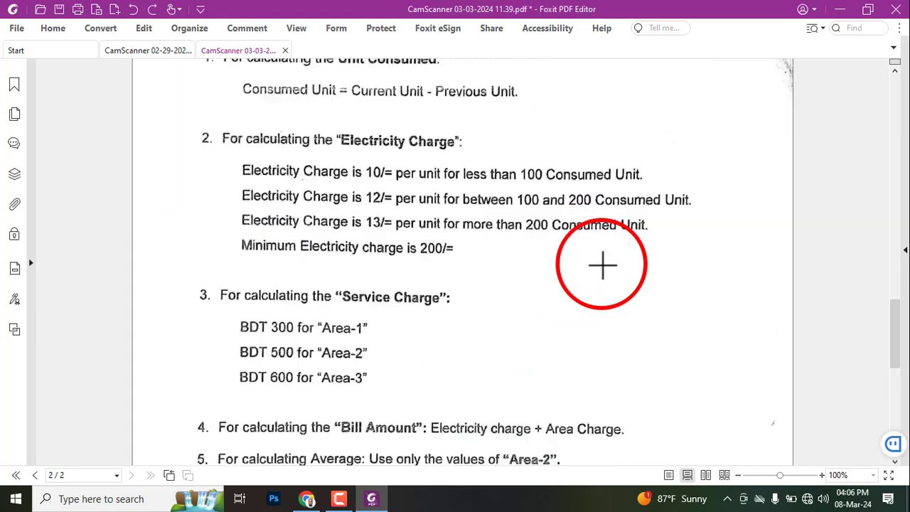
scroll(602, 265, "up", 2, "ctrl")
scroll(602, 266, "down", 2, "ctrl")
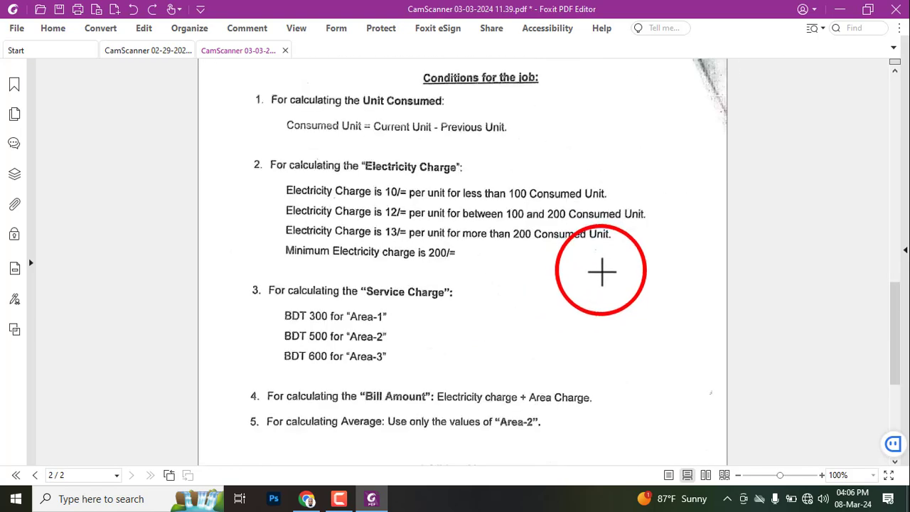
scroll(602, 270, "down", 1)
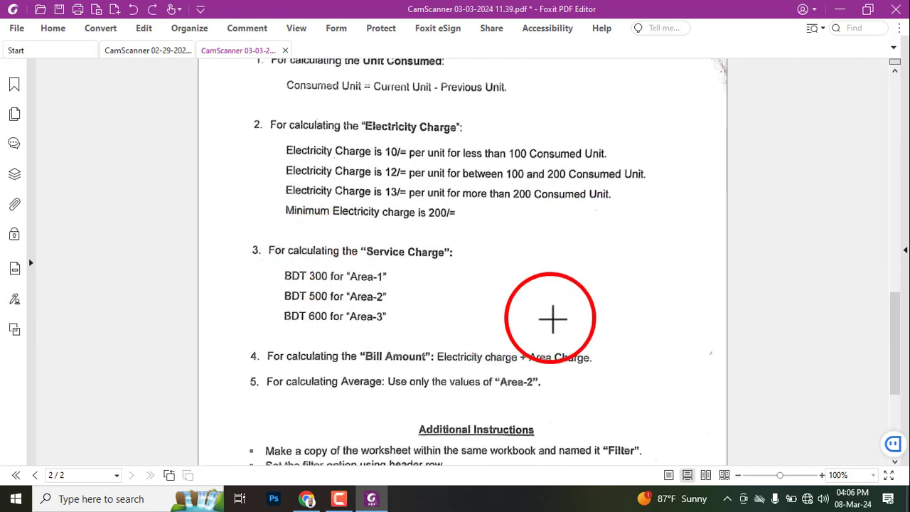
scroll(553, 320, "up", 2, "ctrl")
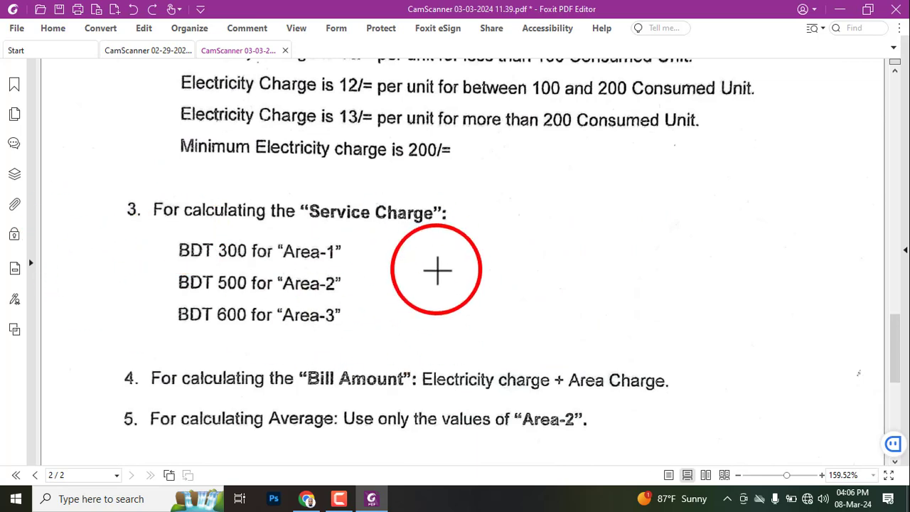
scroll(448, 276, "down", 1, "ctrl")
scroll(526, 308, "up", 3)
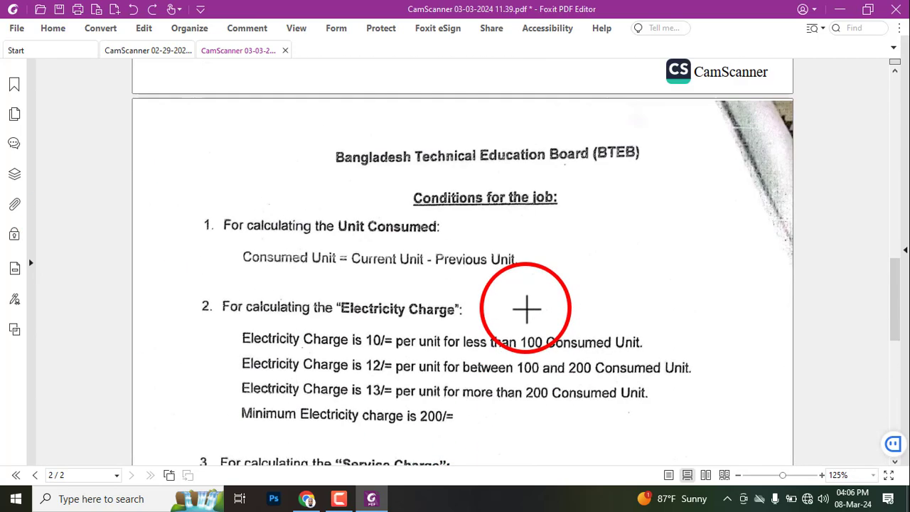
scroll(470, 299, "down", 6)
scroll(470, 300, "up", 3)
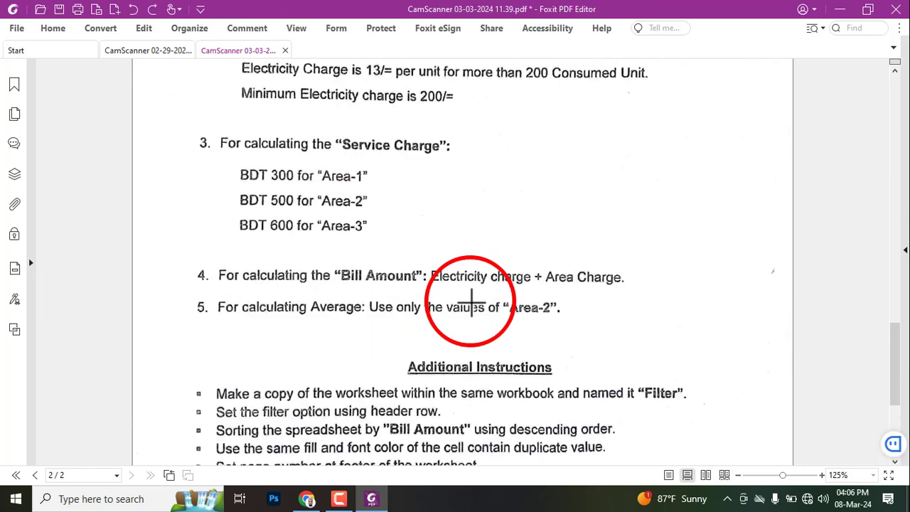
scroll(471, 302, "up", 3)
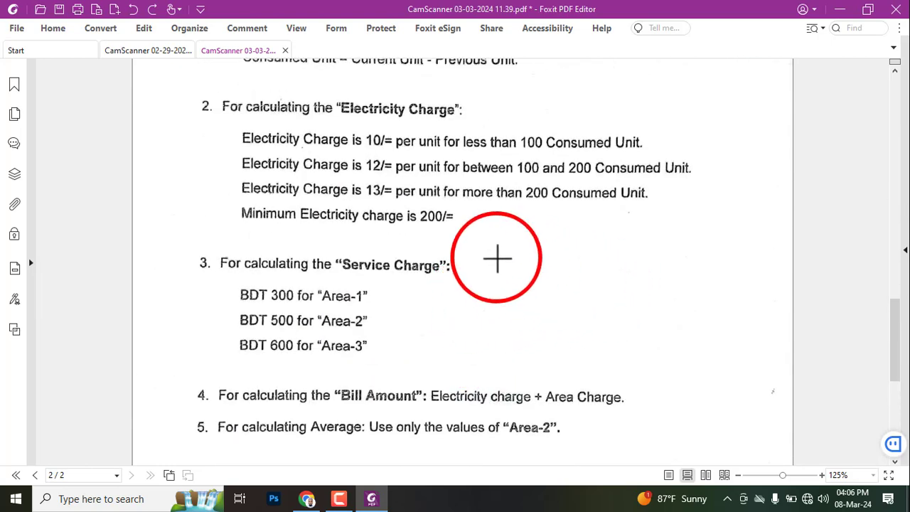